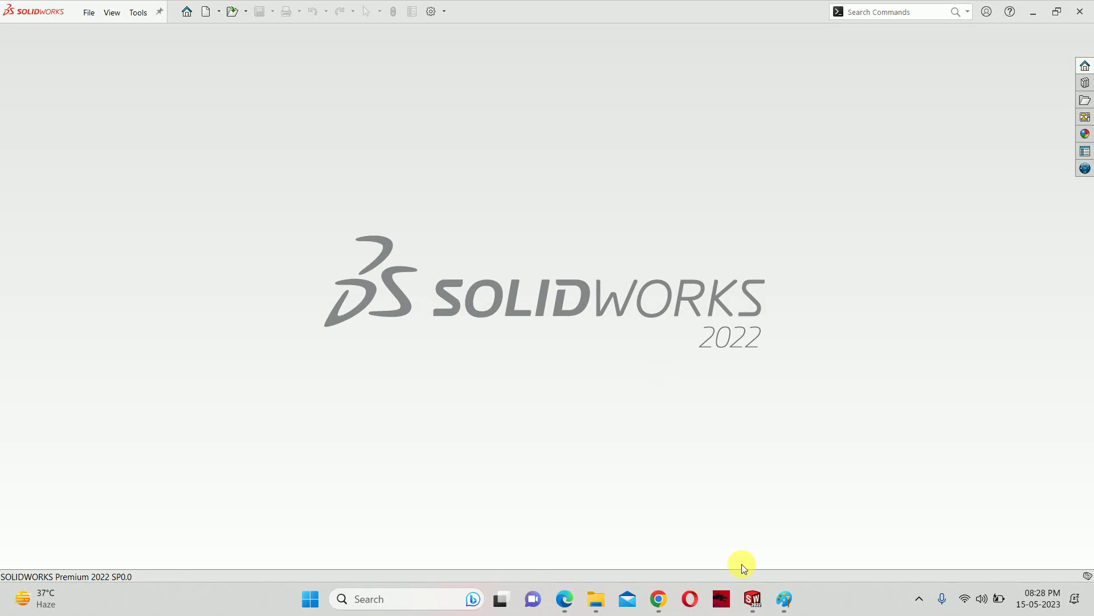
- Review the suspension component's reference drawing in the PDF viewer, then return to SOLIDWORKS
{"action": "left_click", "coordinate": [564, 598]}
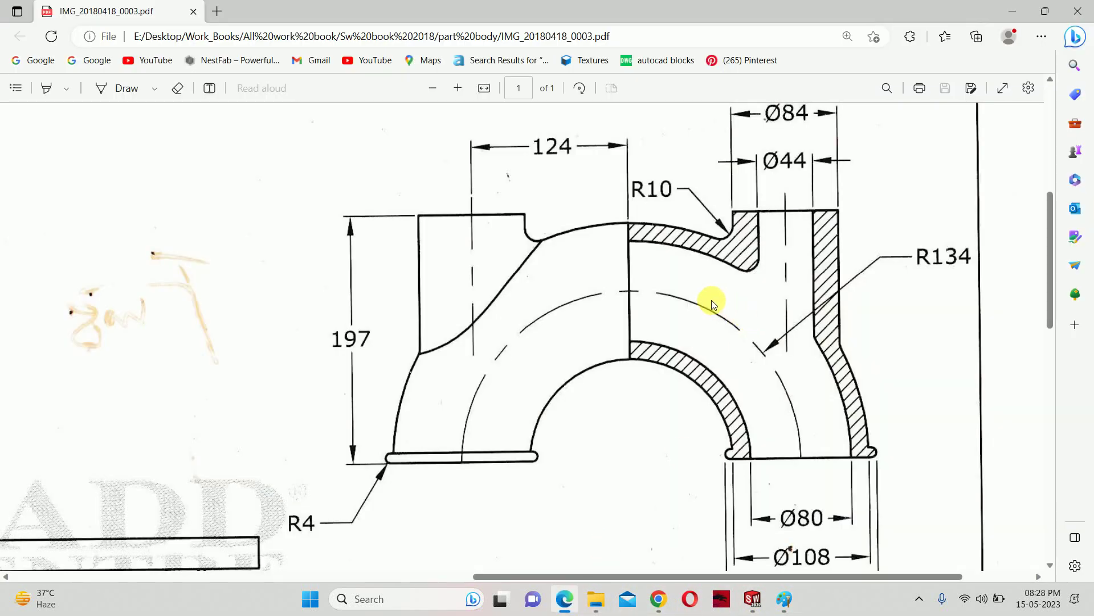
{"action": "scroll", "coordinate": [711, 300], "scroll_direction": "down", "scroll_amount": 1, "text": "ctrl"}
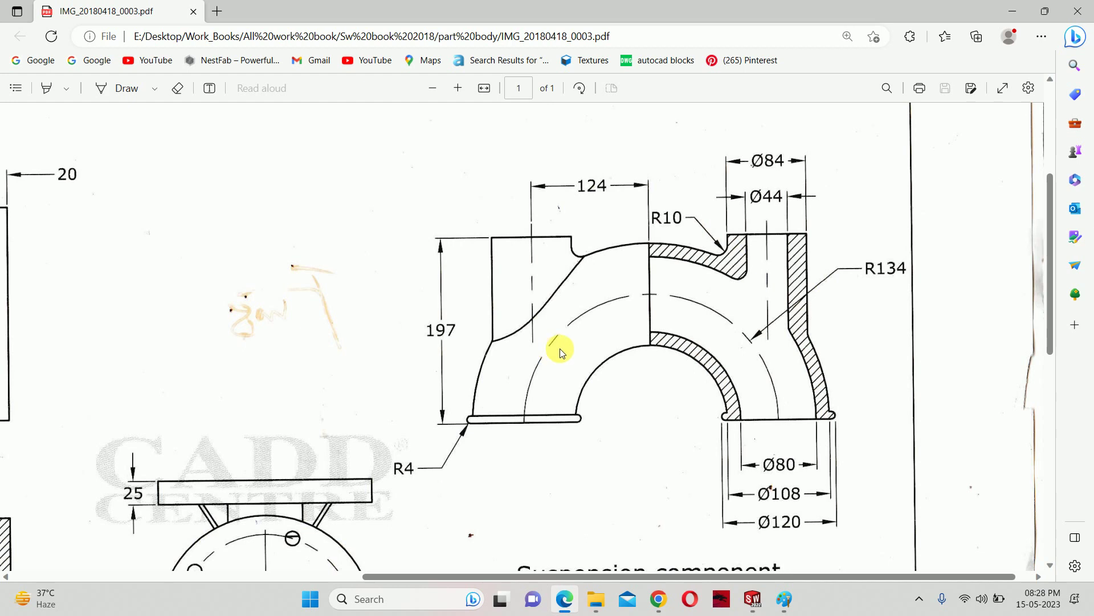
{"action": "scroll", "coordinate": [736, 428], "scroll_direction": "down", "scroll_amount": 1}
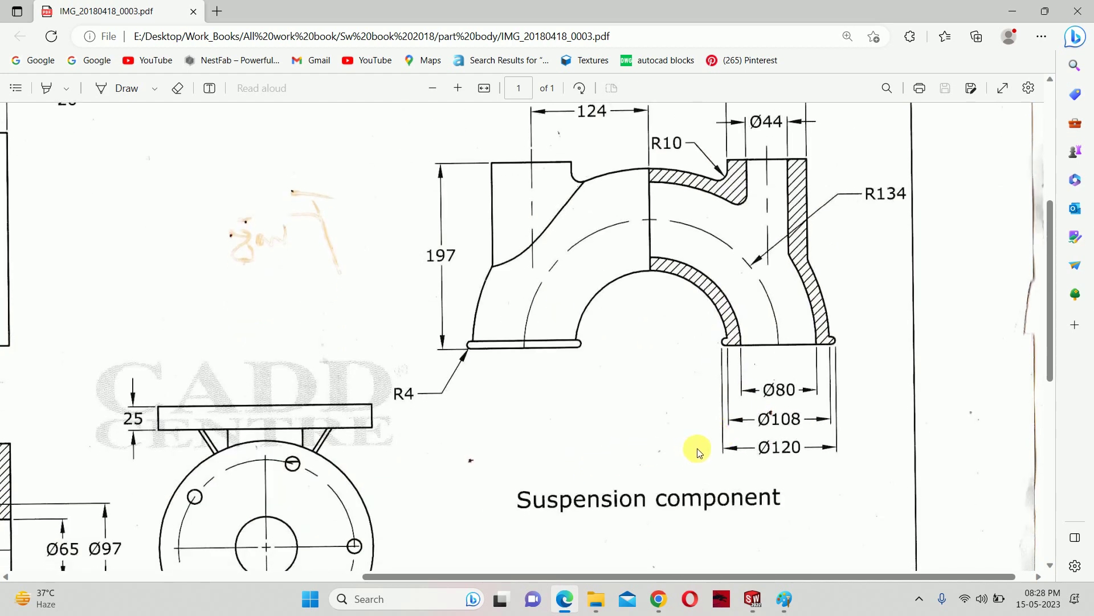
{"action": "scroll", "coordinate": [825, 395], "scroll_direction": "up", "scroll_amount": 1, "text": "ctrl"}
{"action": "scroll", "coordinate": [805, 361], "scroll_direction": "up", "scroll_amount": 1}
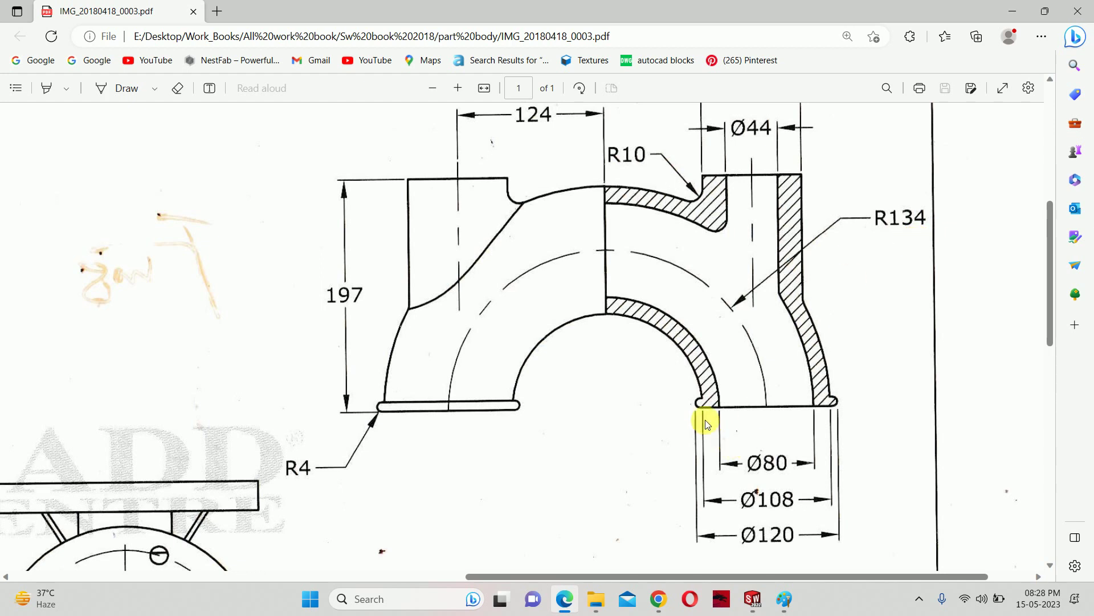
{"action": "scroll", "coordinate": [758, 459], "scroll_direction": "up", "scroll_amount": 1, "text": "ctrl"}
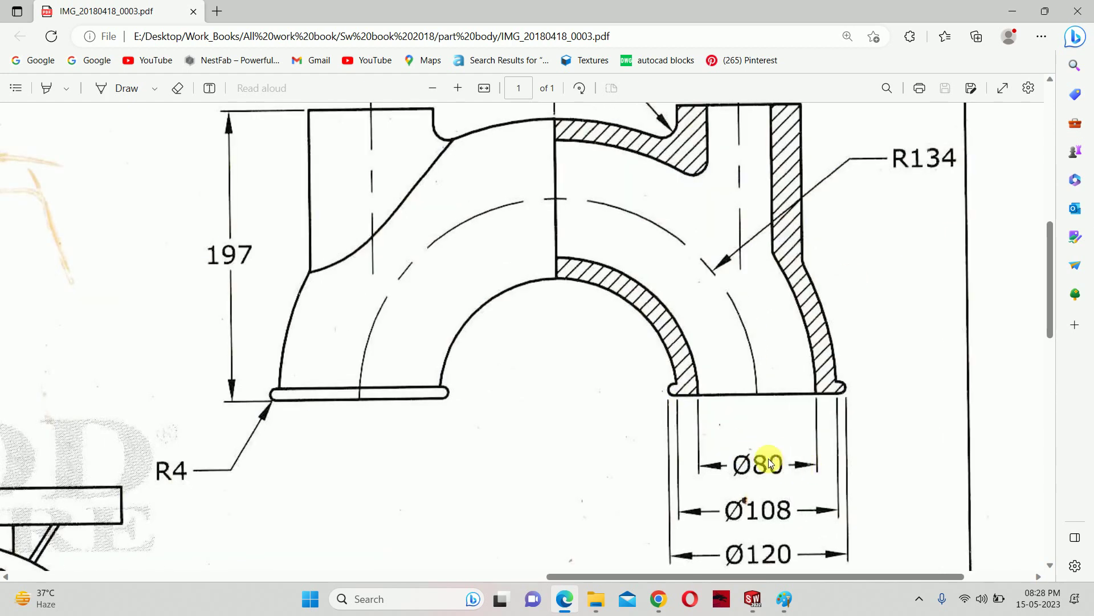
{"action": "scroll", "coordinate": [741, 439], "scroll_direction": "down", "scroll_amount": 1}
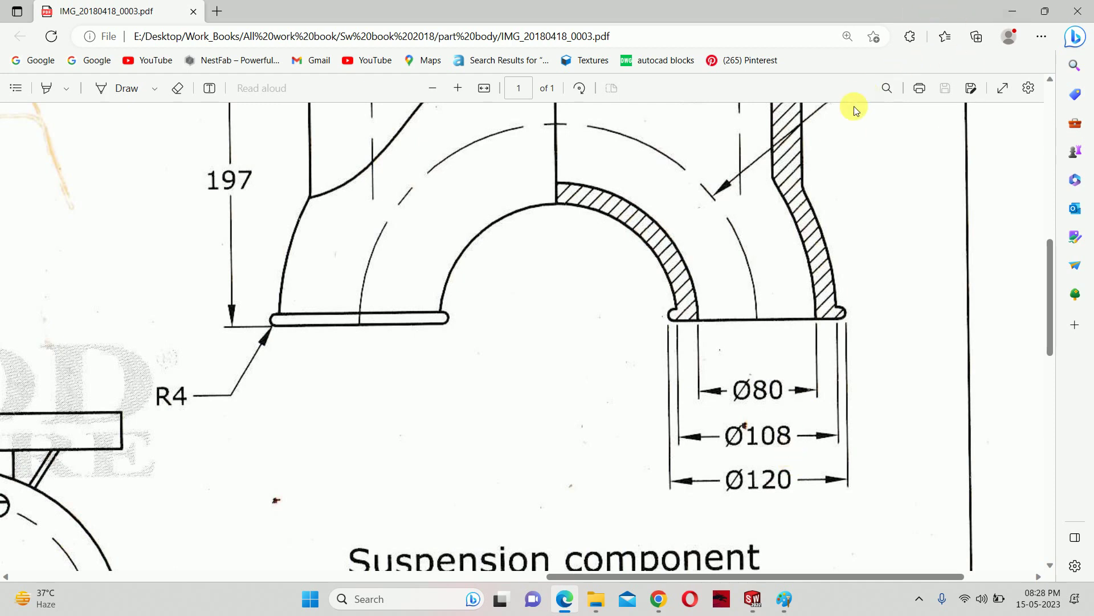
{"action": "scroll", "coordinate": [765, 179], "scroll_direction": "up", "scroll_amount": 2}
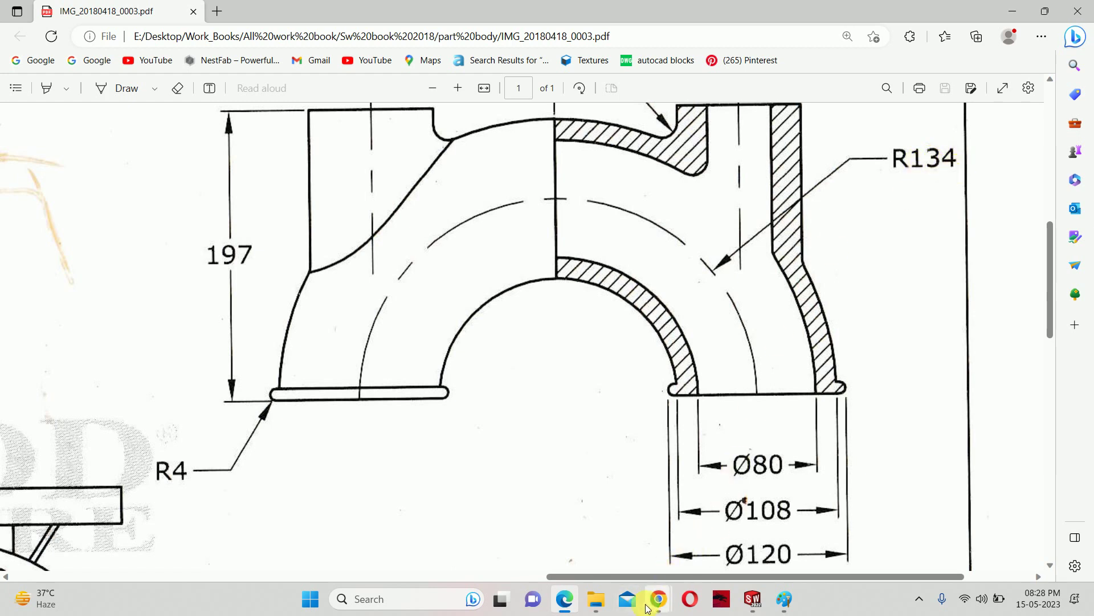
{"action": "left_click", "coordinate": [753, 598]}
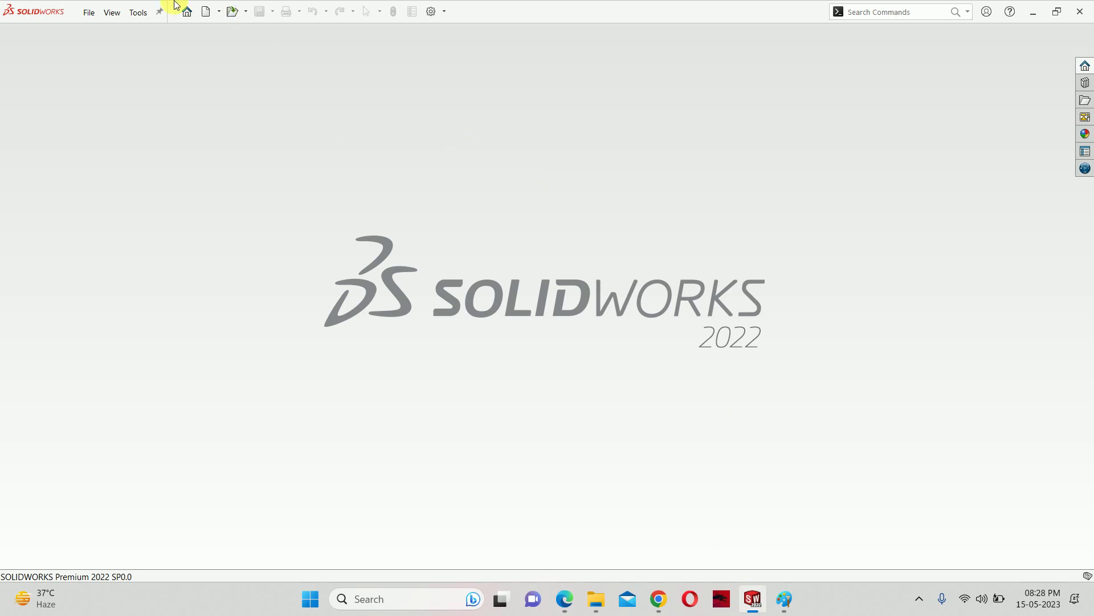
- Create a new part and start a sketch on the Front Plane
{"action": "left_click", "coordinate": [88, 12]}
{"action": "left_click", "coordinate": [98, 31]}
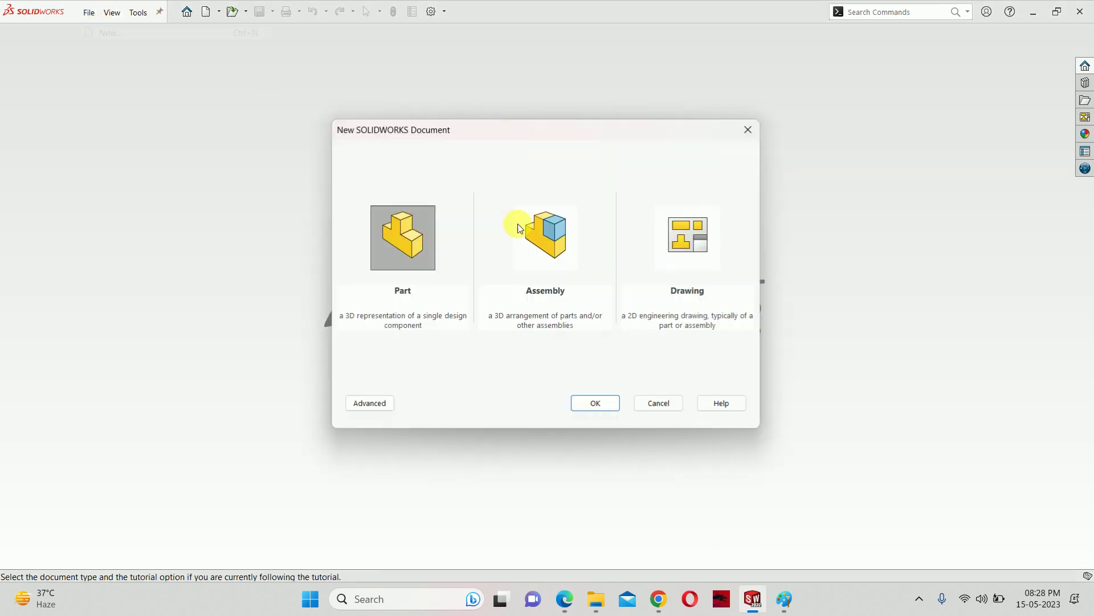
{"action": "left_click", "coordinate": [609, 403]}
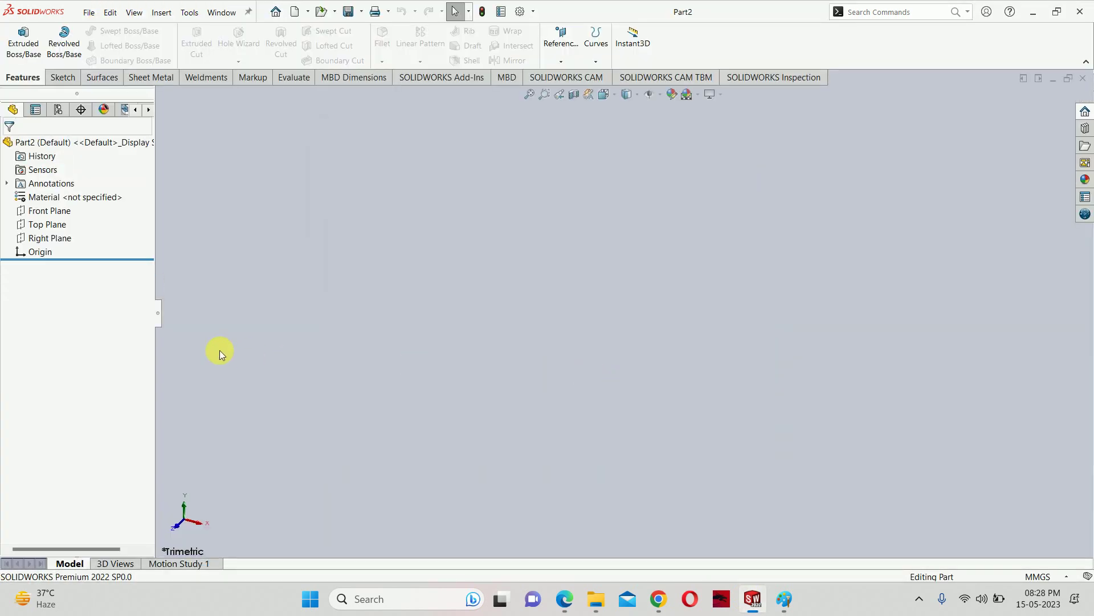
{"action": "left_click", "coordinate": [49, 211]}
{"action": "left_click", "coordinate": [51, 191]}
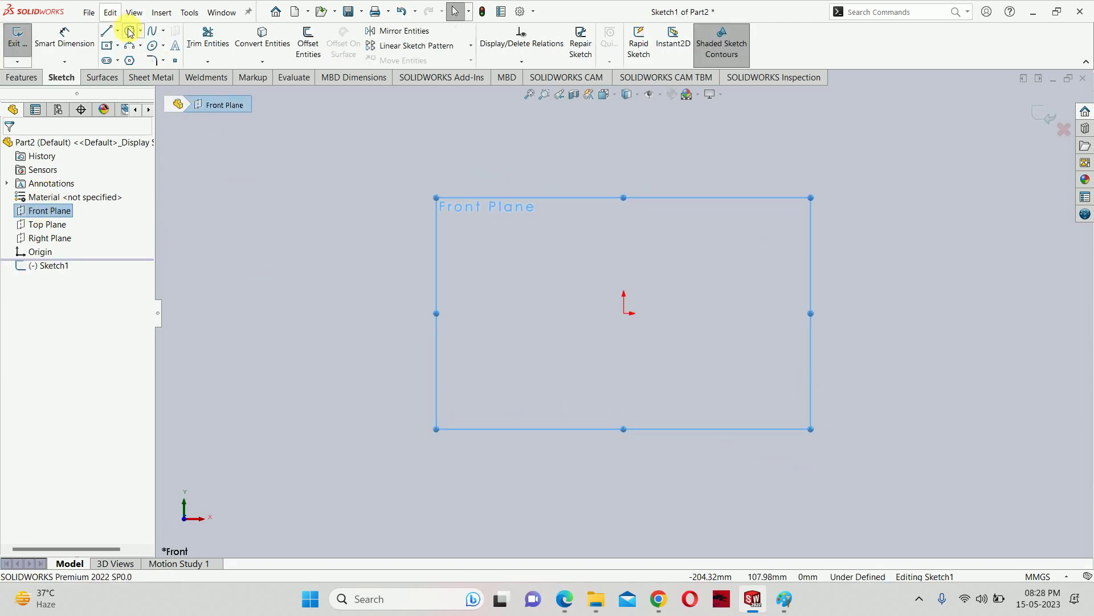
- Draw a circle centred on the origin with a horizontal diameter line across it
{"action": "left_click", "coordinate": [130, 30]}
{"action": "left_click", "coordinate": [625, 313]}
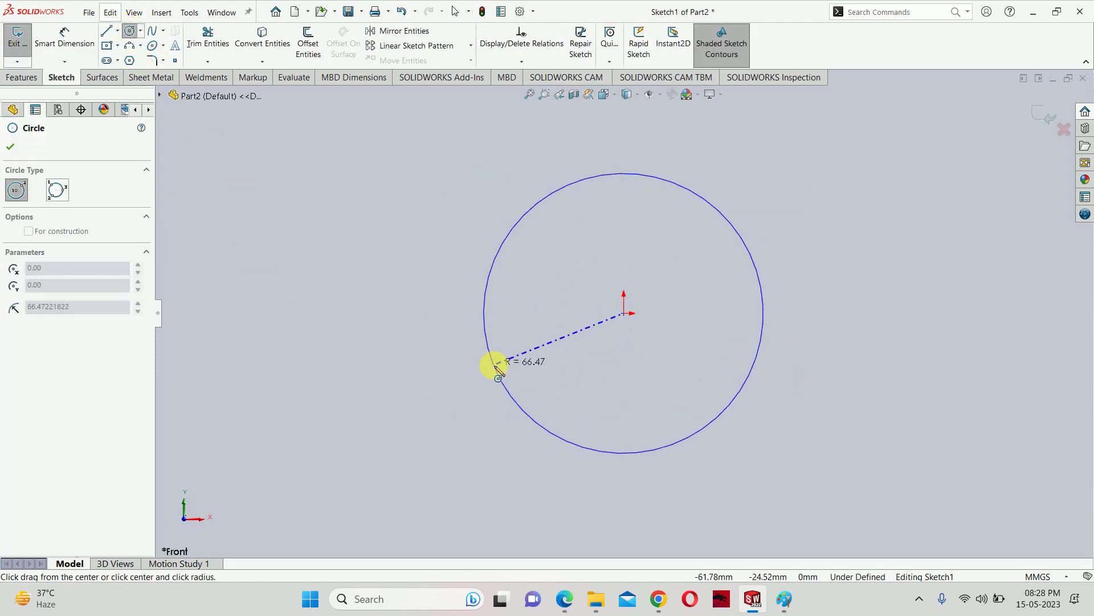
{"action": "left_click", "coordinate": [486, 342]}
{"action": "left_click", "coordinate": [106, 31]}
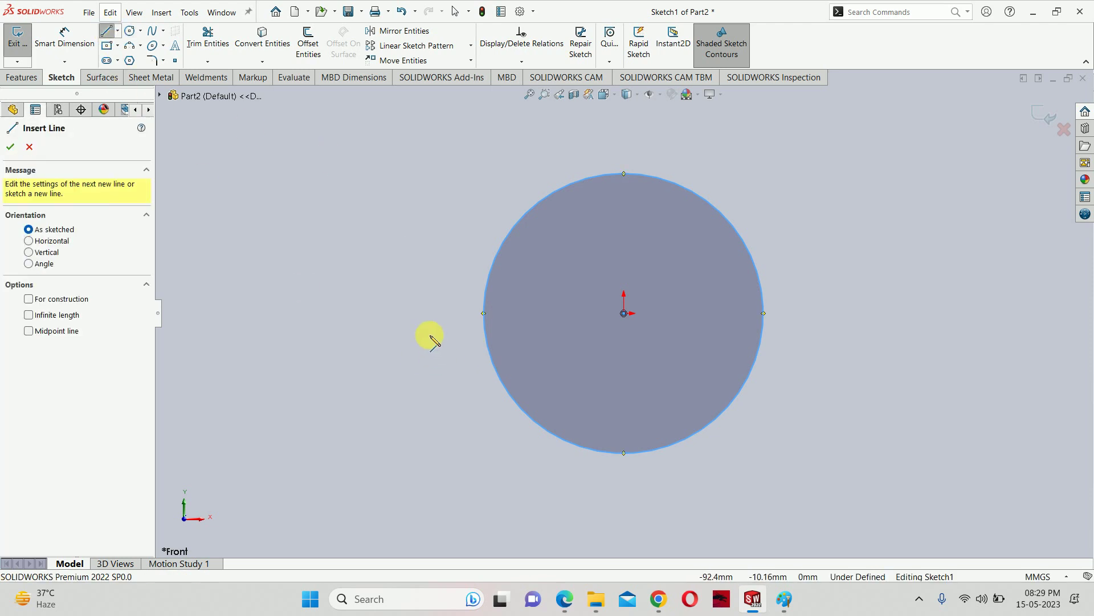
{"action": "left_click", "coordinate": [483, 313]}
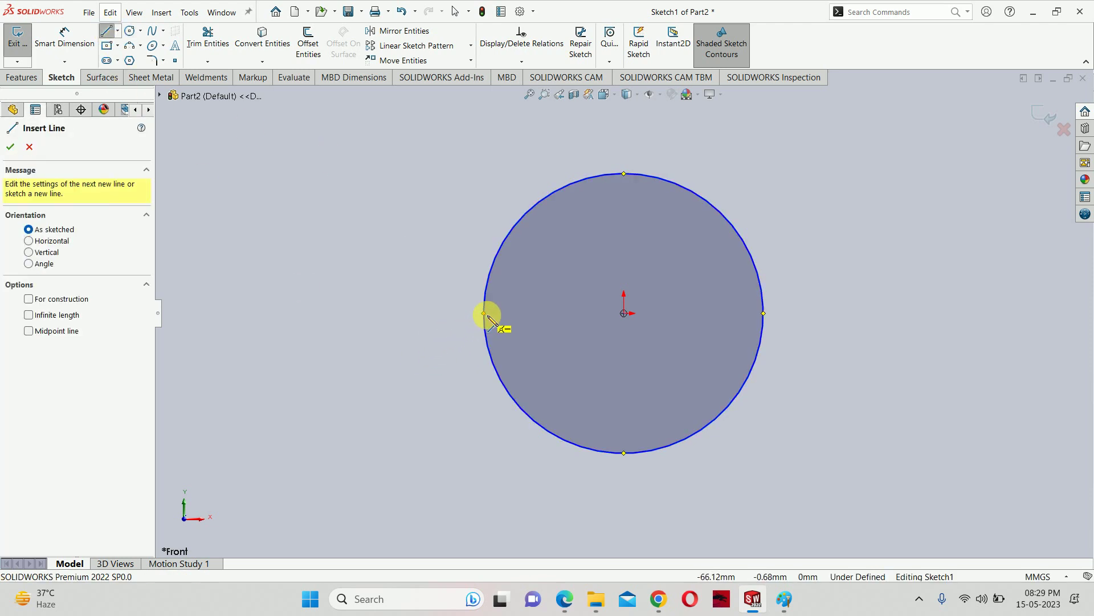
{"action": "left_click", "coordinate": [764, 313]}
{"action": "key", "text": "Escape"}
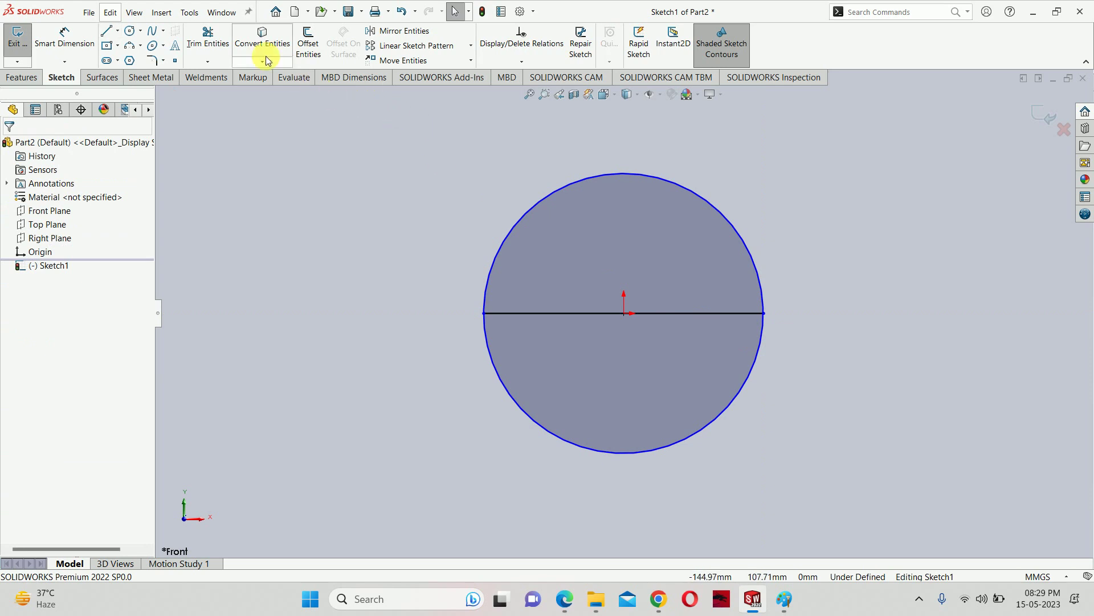
- Trim away the circle's lower half and make the base line construction geometry
{"action": "left_click", "coordinate": [204, 35]}
{"action": "left_click_drag", "start_coordinate": [378, 408], "coordinate": [566, 371]}
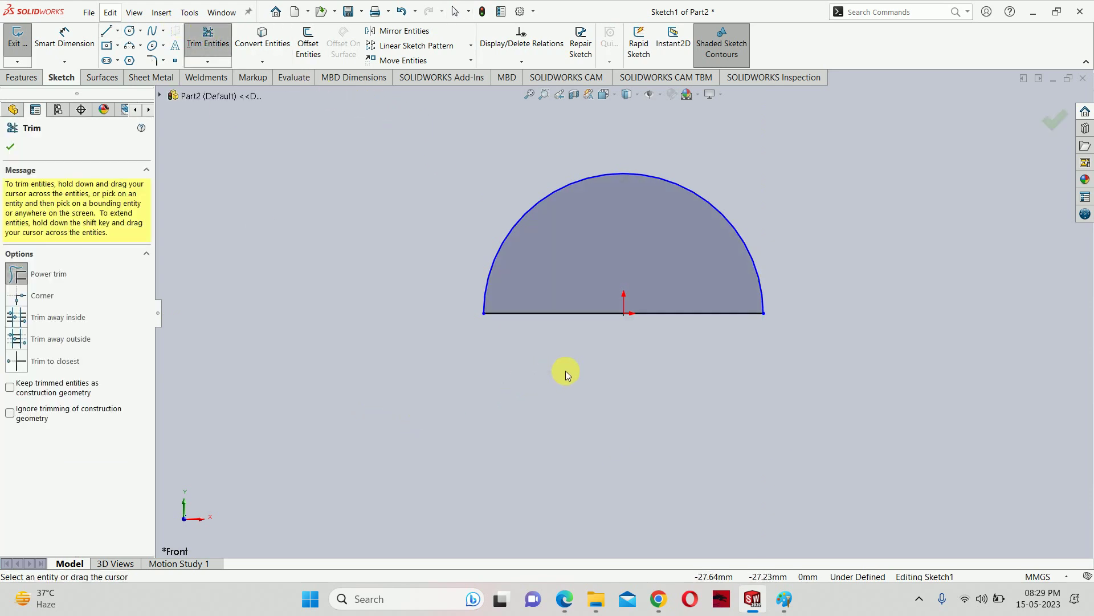
{"action": "key", "text": "Escape"}
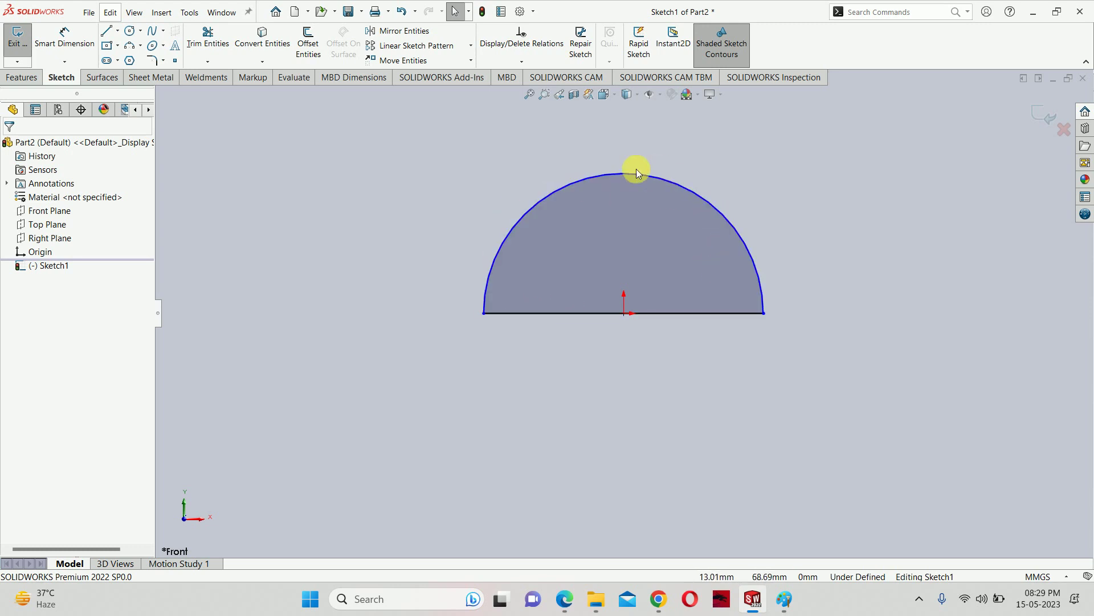
{"action": "left_click", "coordinate": [584, 313]}
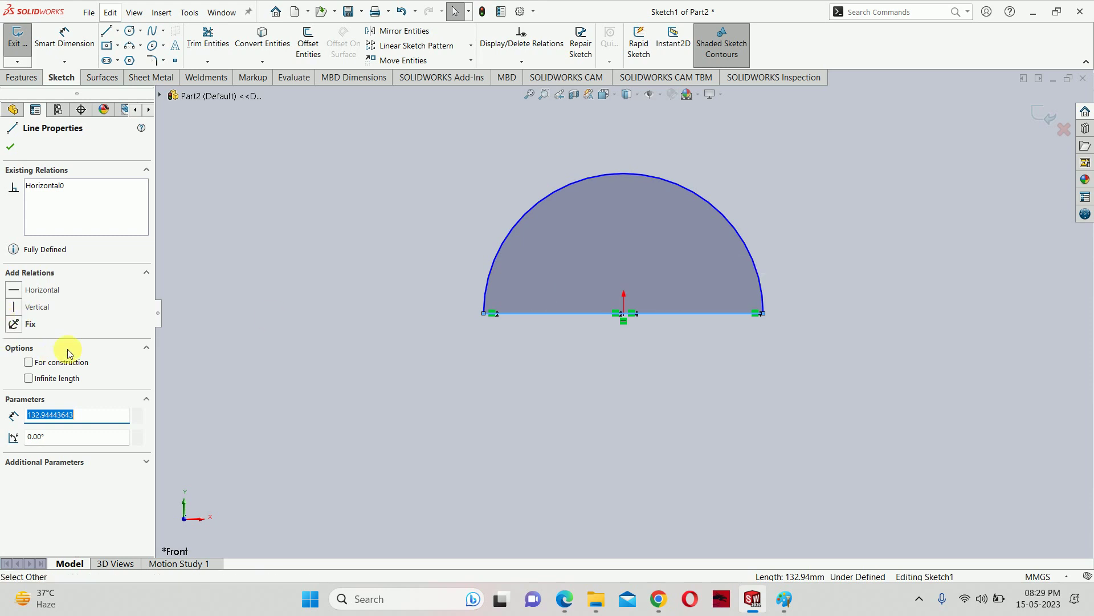
{"action": "left_click", "coordinate": [29, 363]}
{"action": "left_click", "coordinate": [404, 414]}
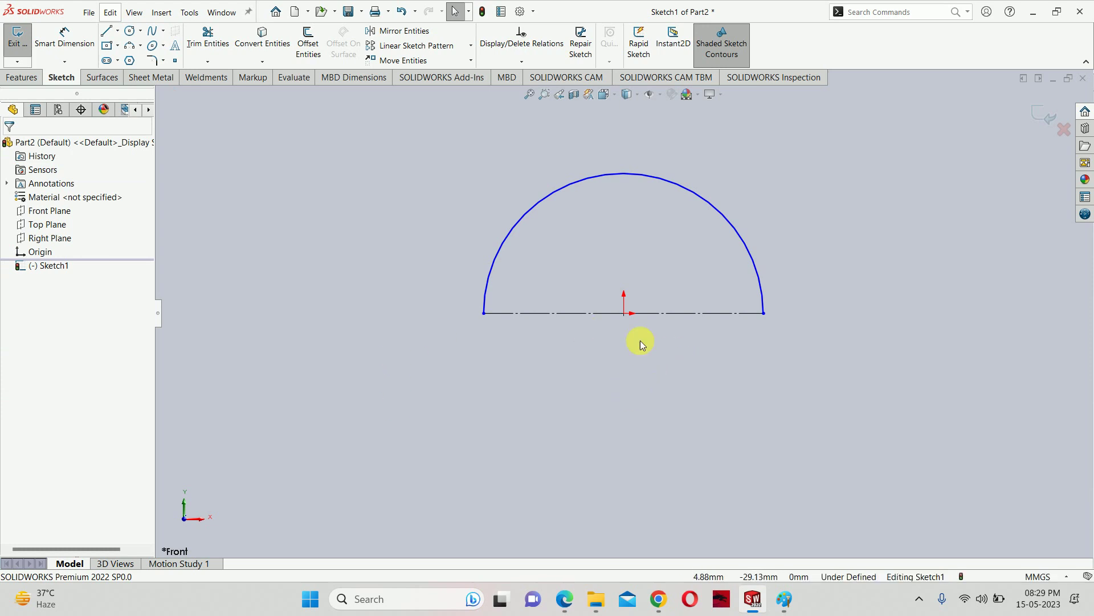
- Dimension the arc to radius 134 and exit the sketch
{"action": "key", "text": "d"}
{"action": "left_click", "coordinate": [744, 234]}
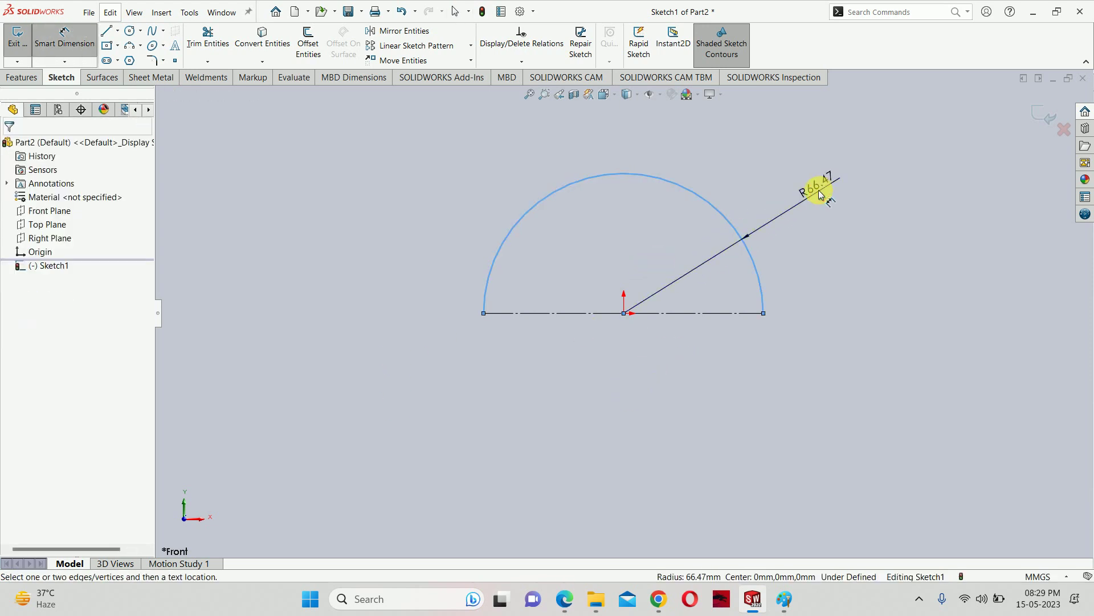
{"action": "left_click", "coordinate": [816, 191]}
{"action": "type", "text": "134"}
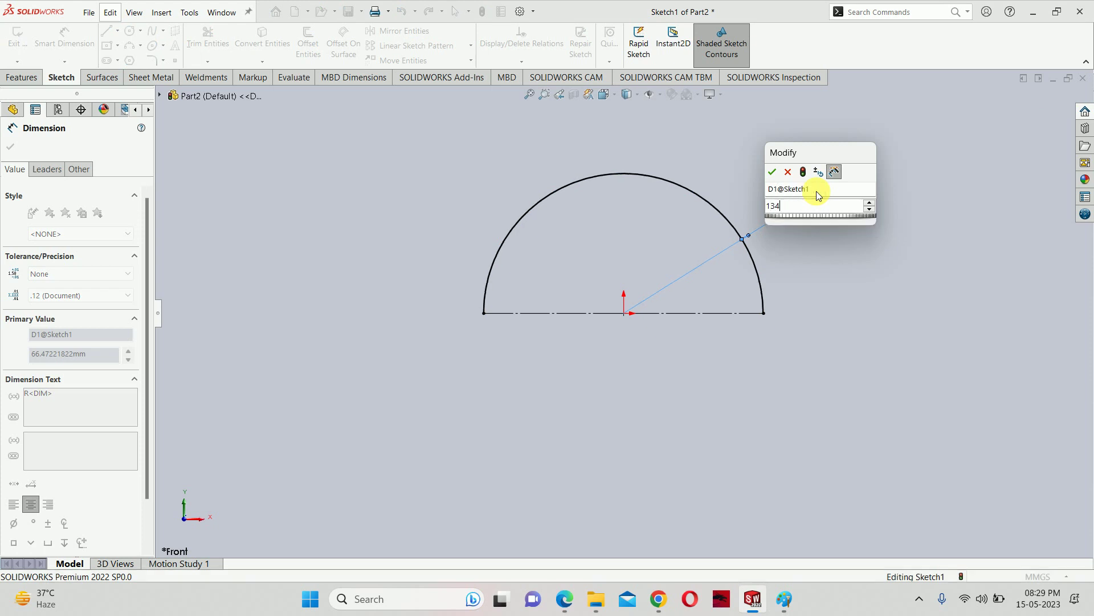
{"action": "key", "text": "Return"}
{"action": "key", "text": "Escape"}
{"action": "left_click", "coordinate": [1048, 110]}
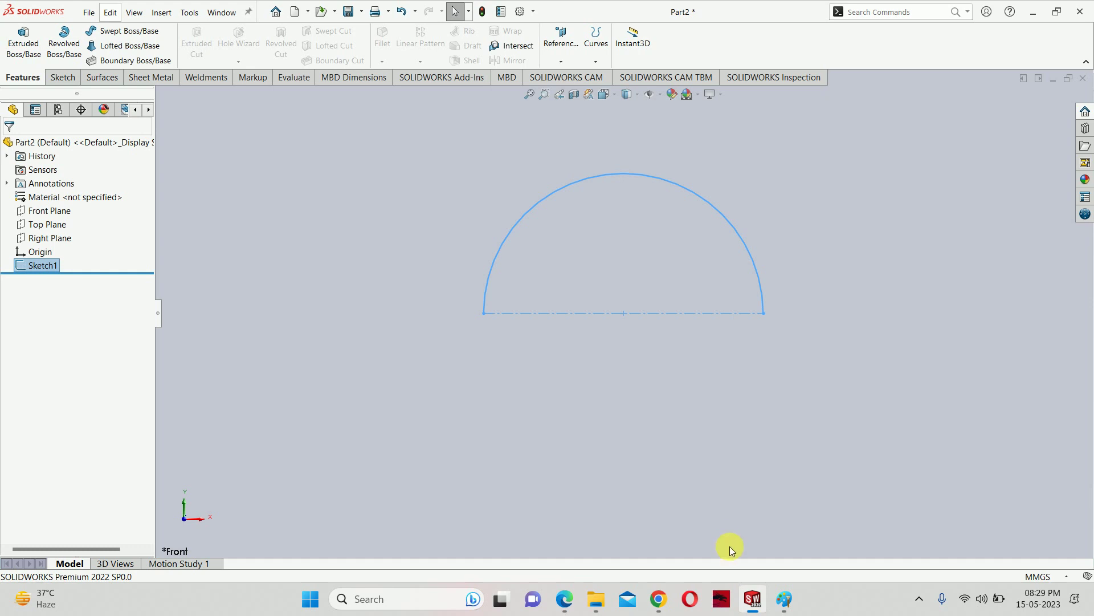
{"action": "left_click", "coordinate": [565, 598]}
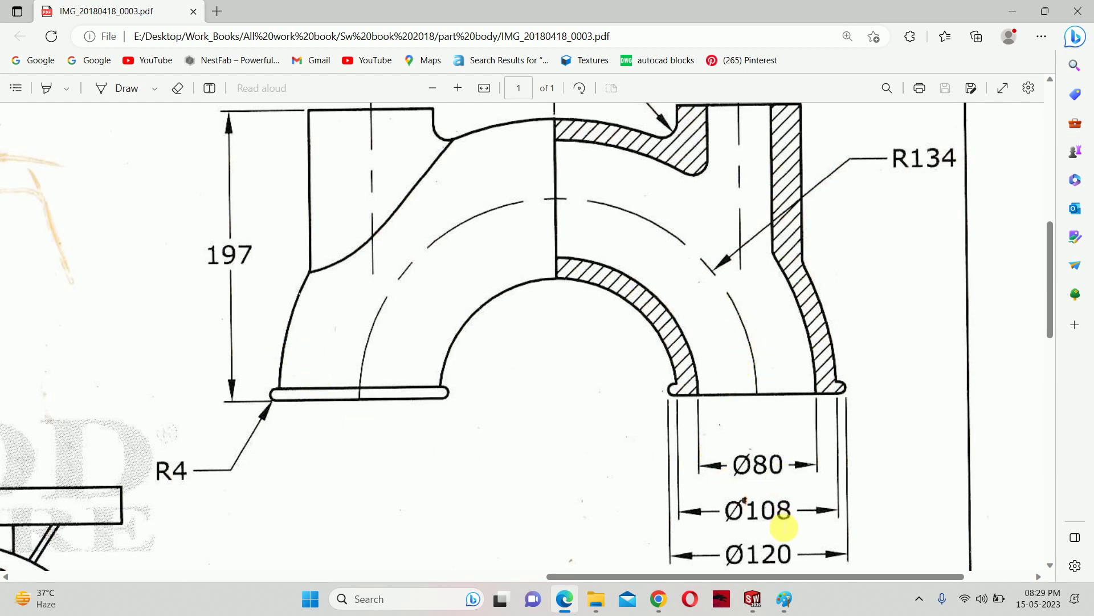
{"action": "left_click", "coordinate": [1012, 11]}
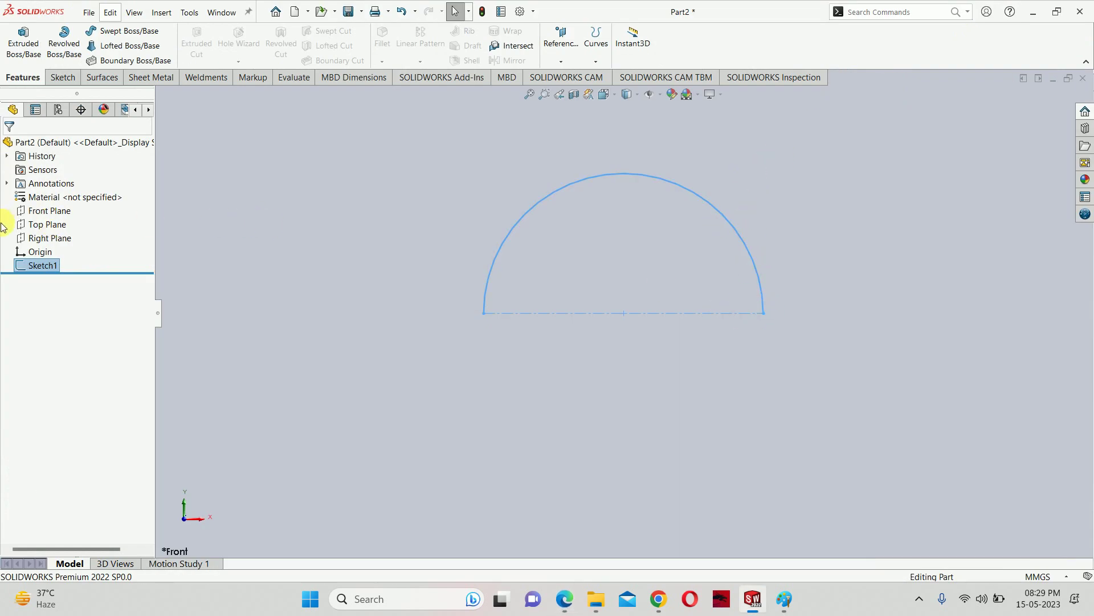
- Compare the Right, Top and Front planes while orbiting the sketch in 3D
{"action": "left_click", "coordinate": [50, 237]}
{"action": "mouse_move", "coordinate": [593, 319]}
{"action": "middle_mouse_down"}
{"action": "mouse_move", "coordinate": [553, 376]}
{"action": "mouse_move", "coordinate": [591, 350]}
{"action": "middle_mouse_up"}
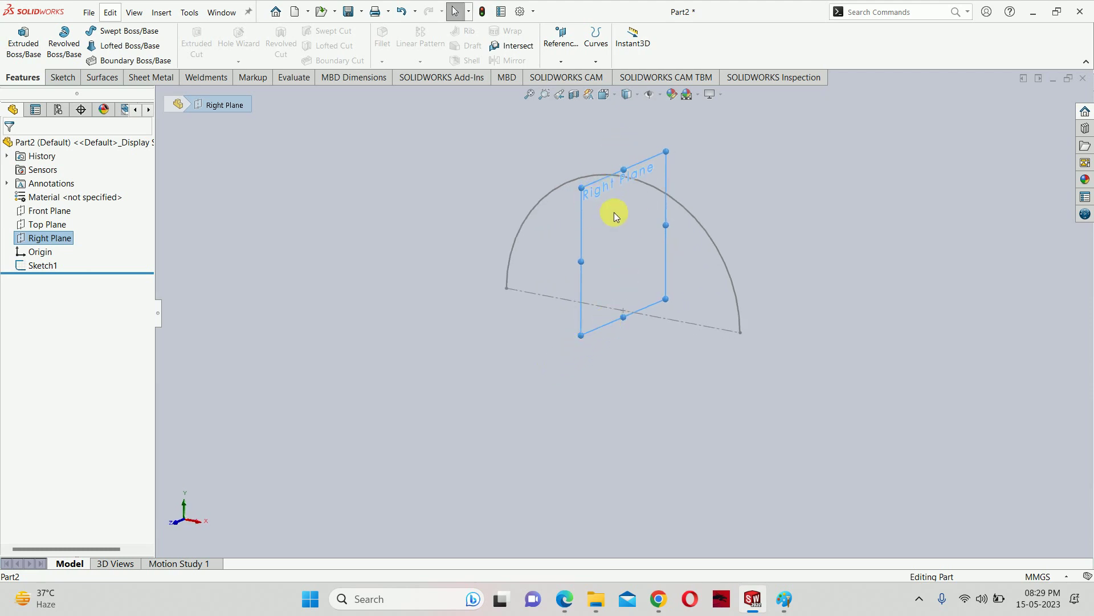
{"action": "left_click", "coordinate": [43, 224]}
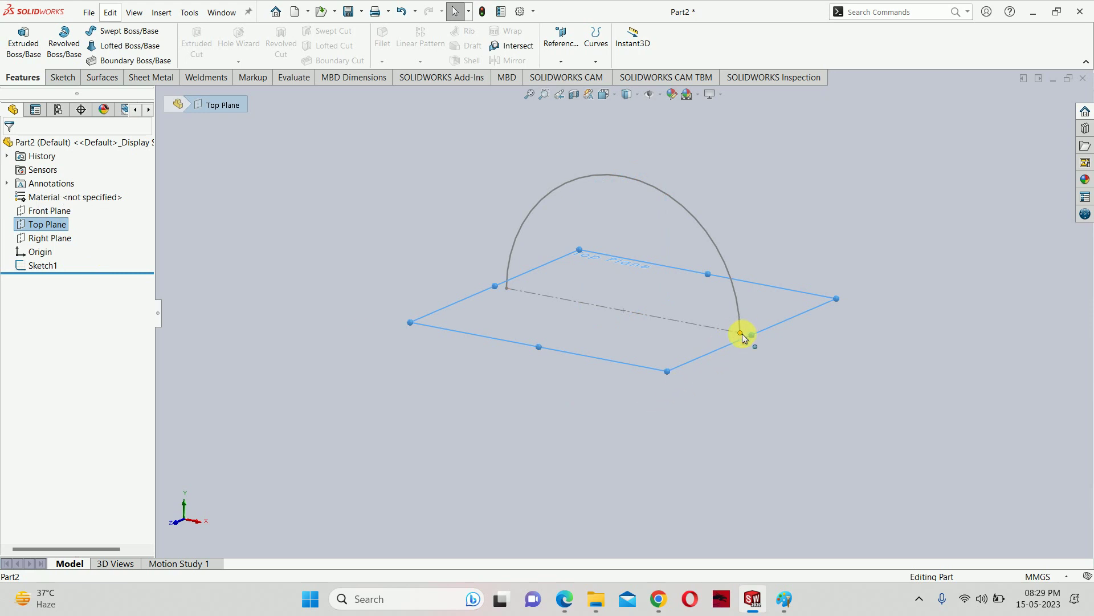
{"action": "left_click", "coordinate": [45, 212]}
{"action": "mouse_move", "coordinate": [476, 374]}
{"action": "middle_mouse_down"}
{"action": "mouse_move", "coordinate": [430, 435]}
{"action": "mouse_move", "coordinate": [460, 403]}
{"action": "middle_mouse_up"}
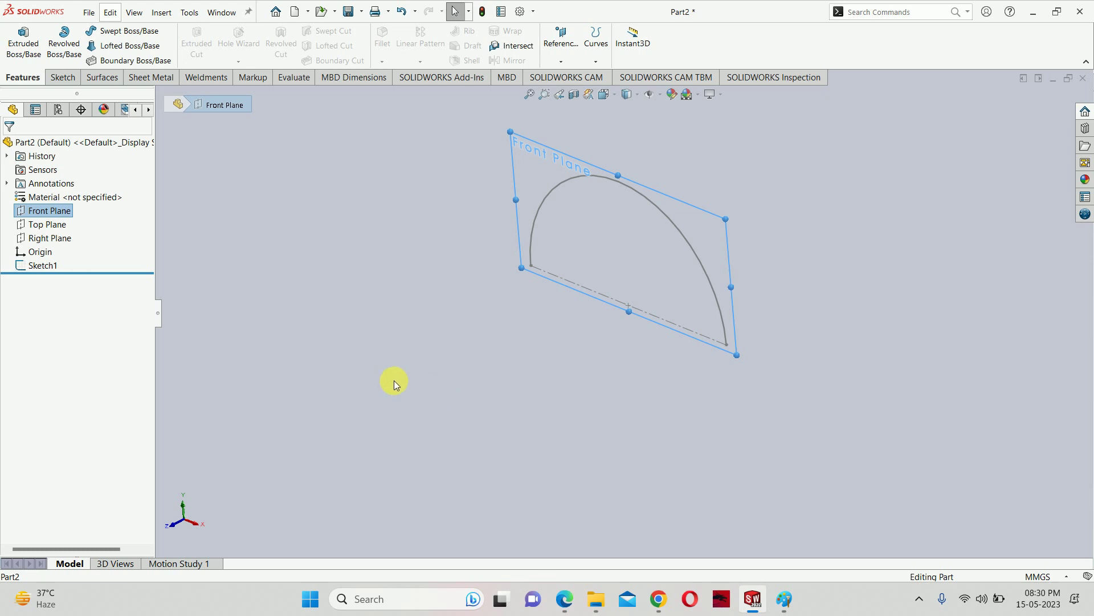
- Sketch two concentric circles on the Top Plane at the arc's right end
{"action": "left_click", "coordinate": [43, 226]}
{"action": "left_click", "coordinate": [52, 210]}
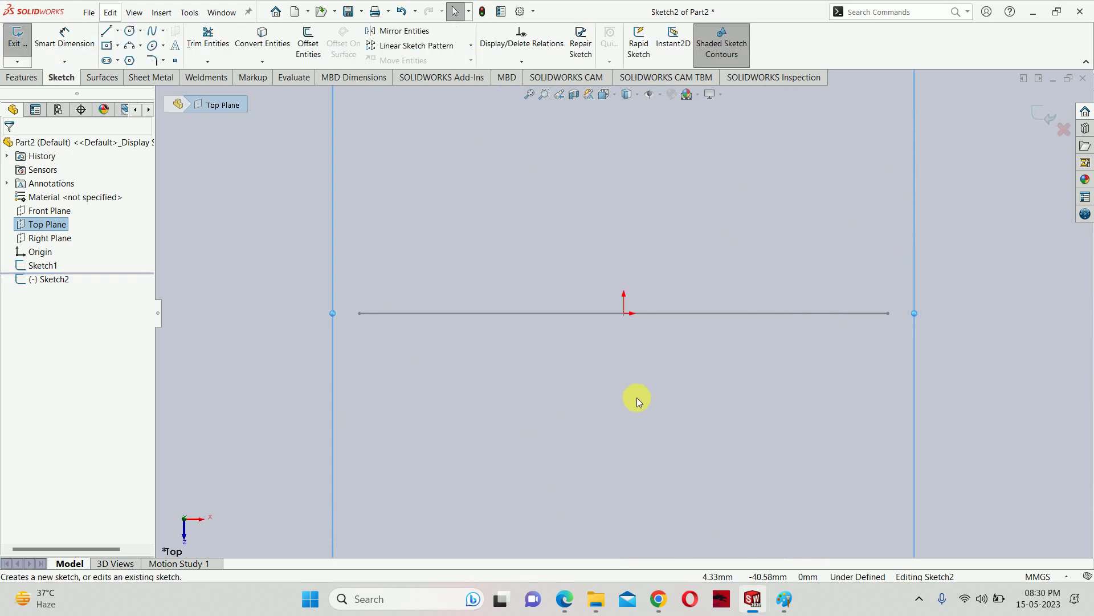
{"action": "left_click", "coordinate": [129, 31]}
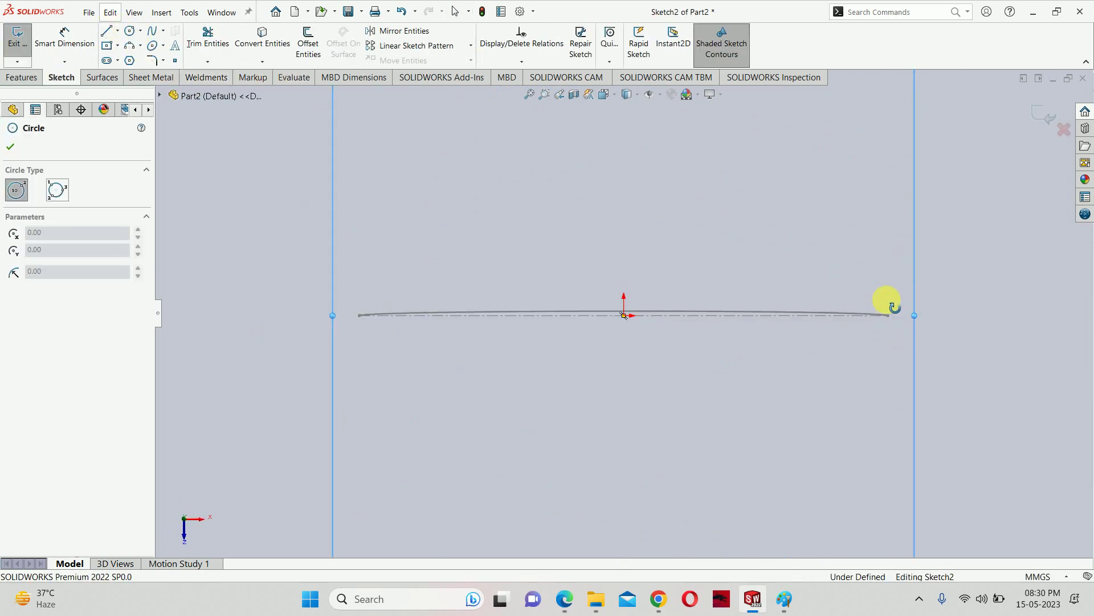
{"action": "middle_click_drag", "start_coordinate": [891, 315], "coordinate": [897, 352]}
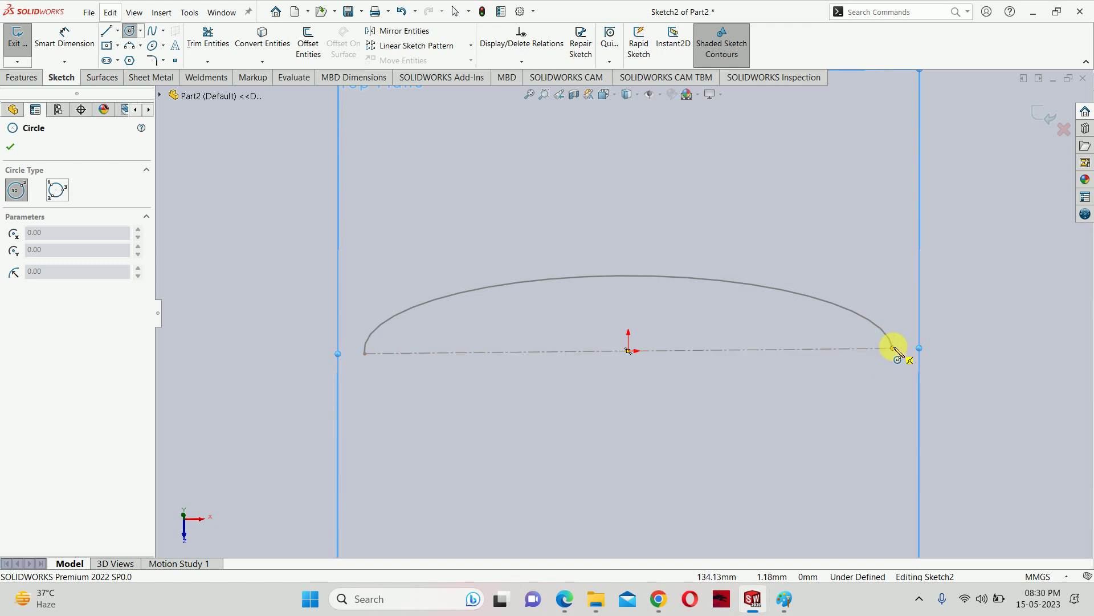
{"action": "left_click_drag", "start_coordinate": [893, 349], "coordinate": [878, 392]}
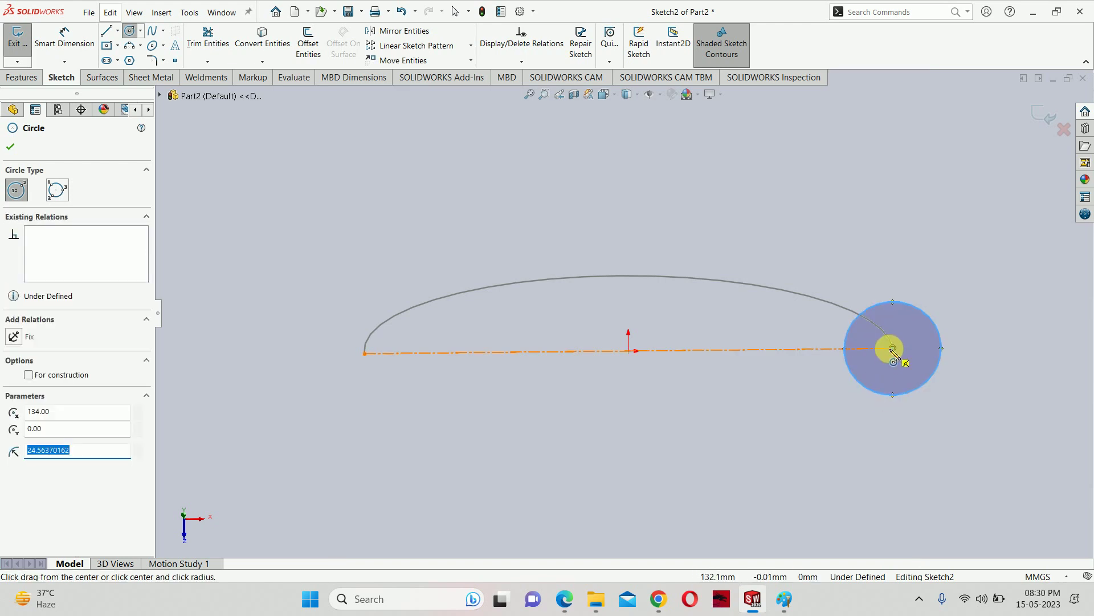
{"action": "left_click_drag", "start_coordinate": [892, 348], "coordinate": [844, 393]}
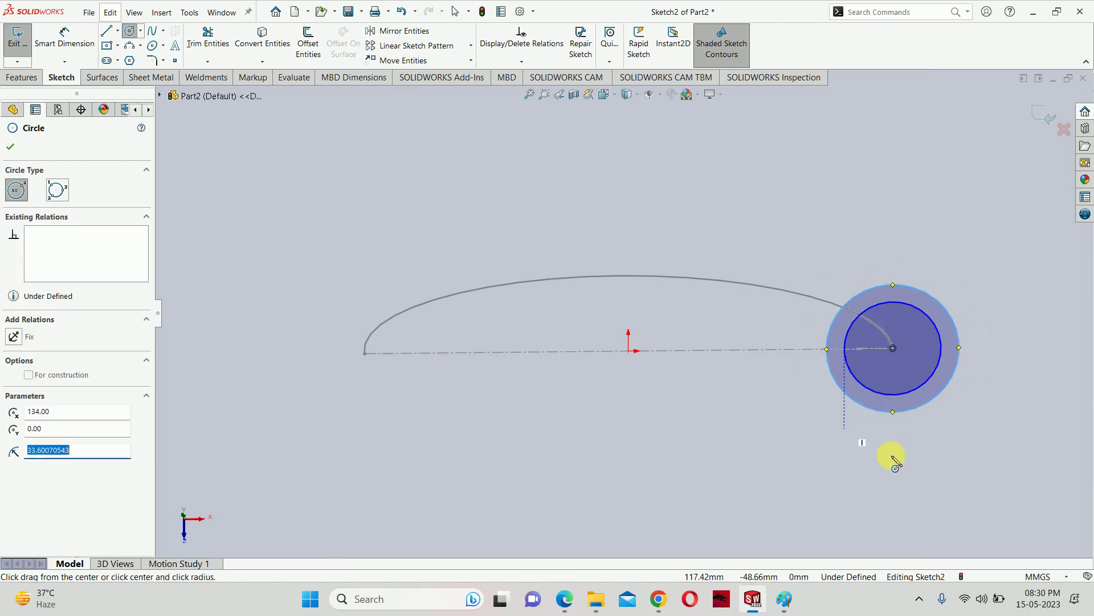
{"action": "right_click_drag", "start_coordinate": [894, 456], "coordinate": [894, 221]}
- Dimension the inner circle to Ø80 and the outer to Ø108, then exit the sketch
{"action": "left_click", "coordinate": [919, 308]}
{"action": "left_click", "coordinate": [961, 235]}
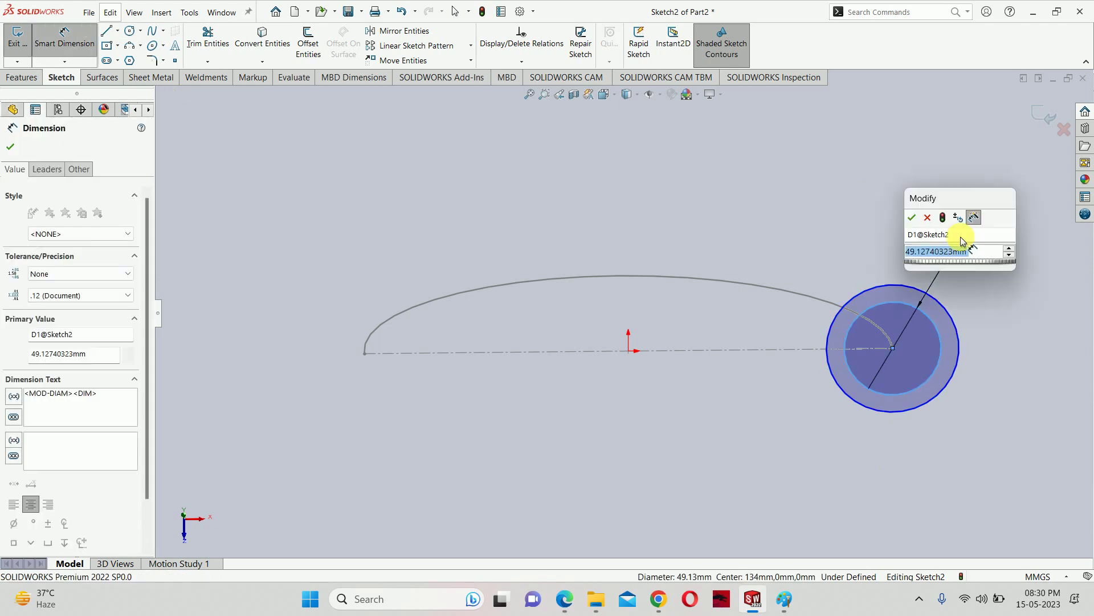
{"action": "type", "text": "80"}
{"action": "key", "text": "Return"}
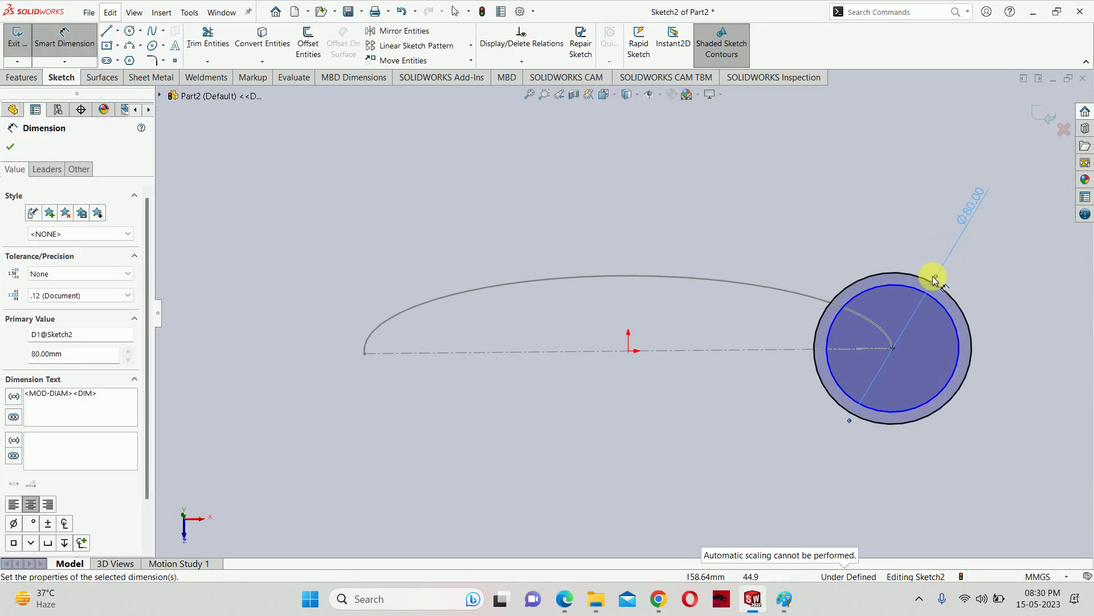
{"action": "left_click", "coordinate": [914, 289]}
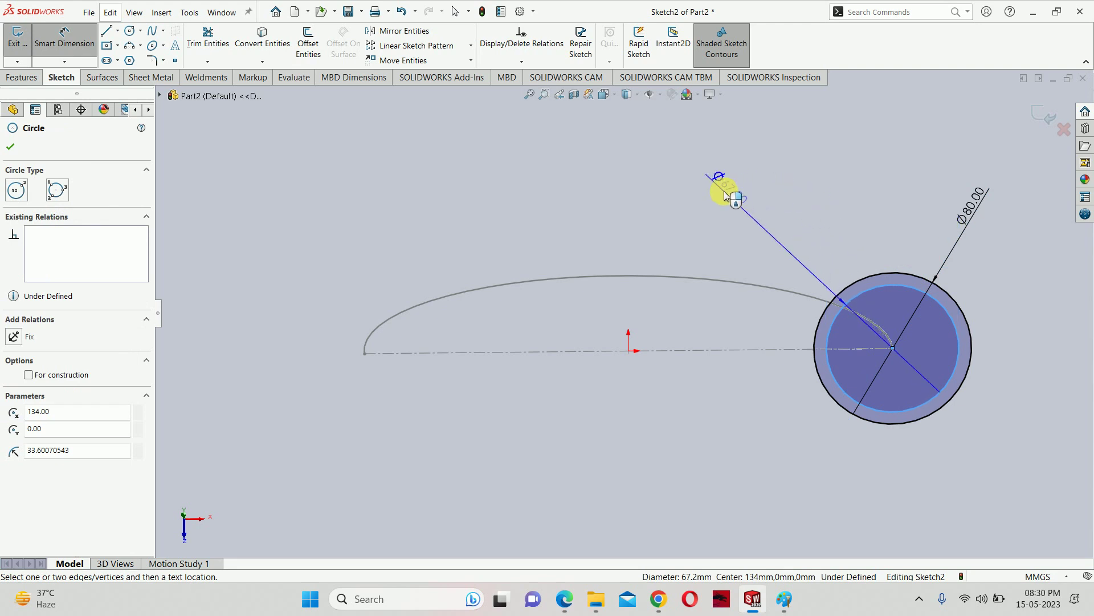
{"action": "left_click", "coordinate": [1018, 247]}
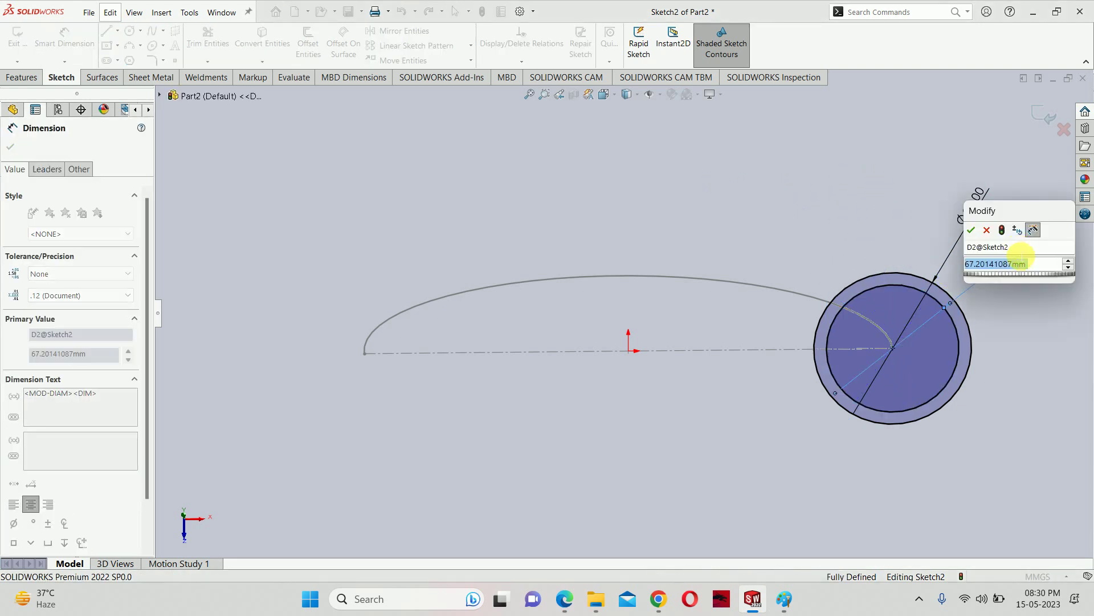
{"action": "key", "text": "Return"}
{"action": "double_click", "coordinate": [1018, 257]}
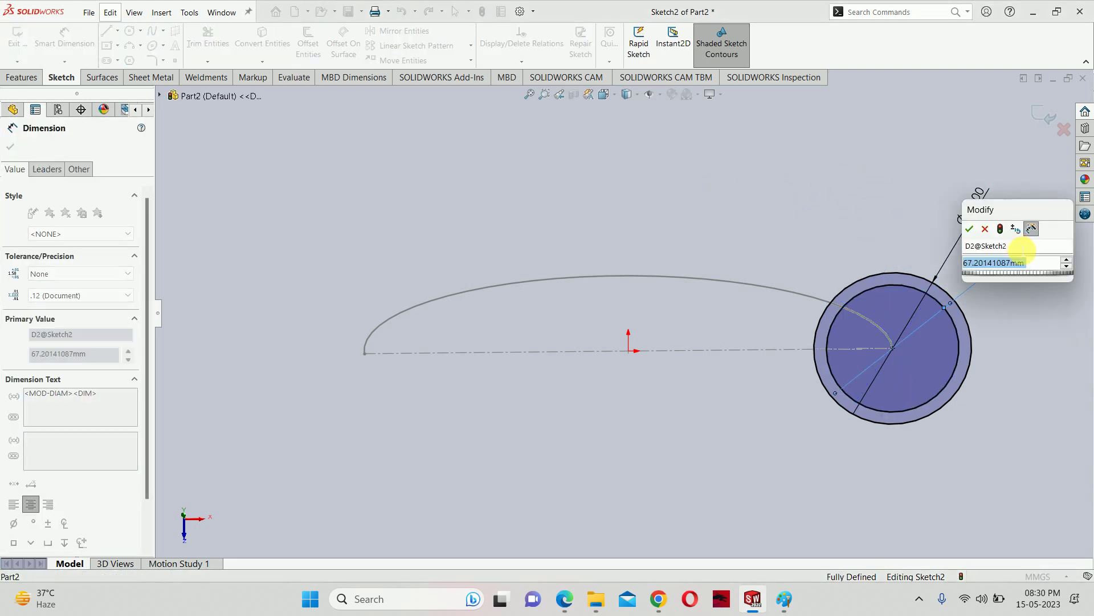
{"action": "type", "text": "108"}
{"action": "key", "text": "Return"}
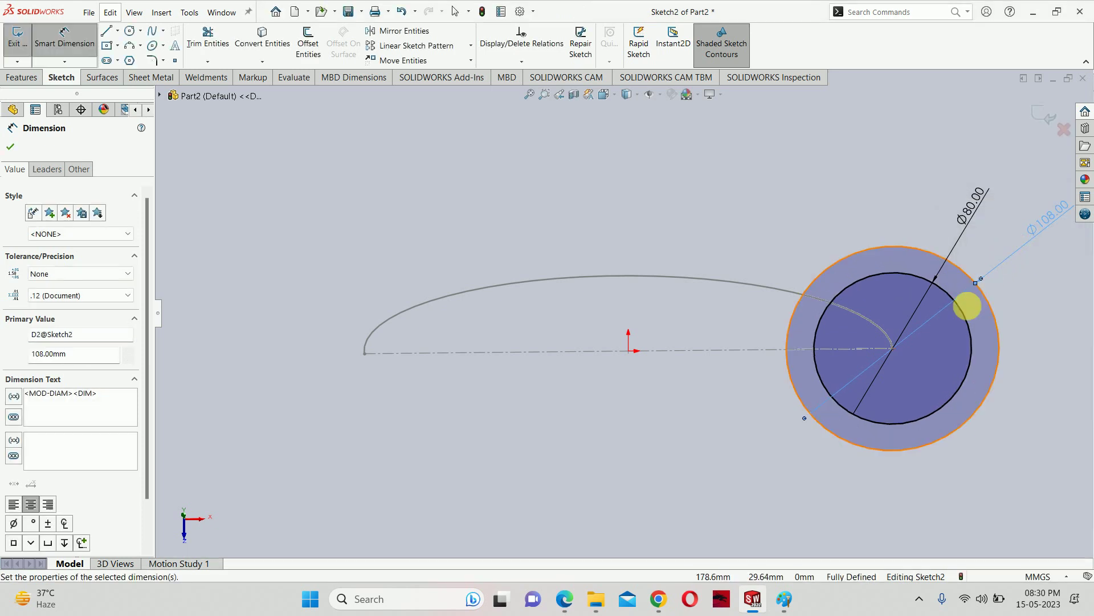
{"action": "left_click", "coordinate": [1038, 116]}
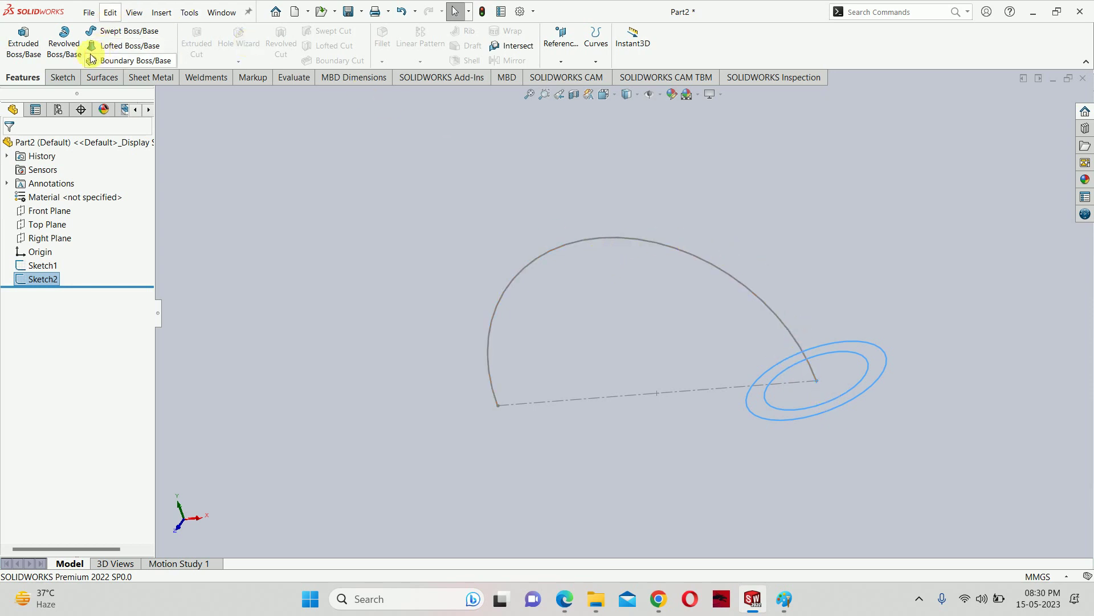
- Sweep the two-circle profile along the R134 arc into a hollow pipe
{"action": "left_click", "coordinate": [268, 188]}
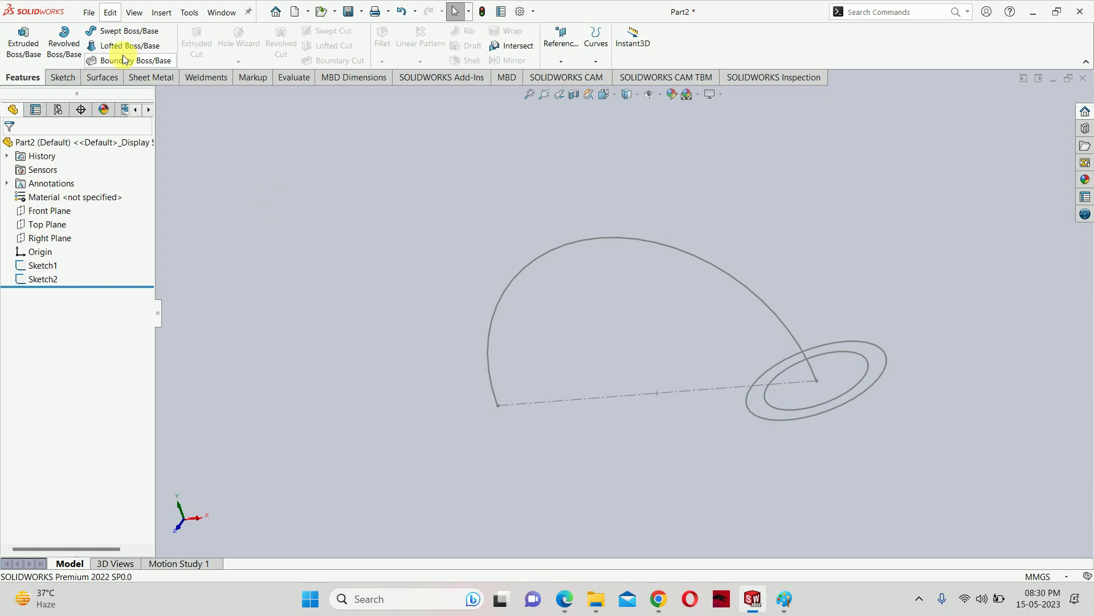
{"action": "left_click", "coordinate": [117, 33]}
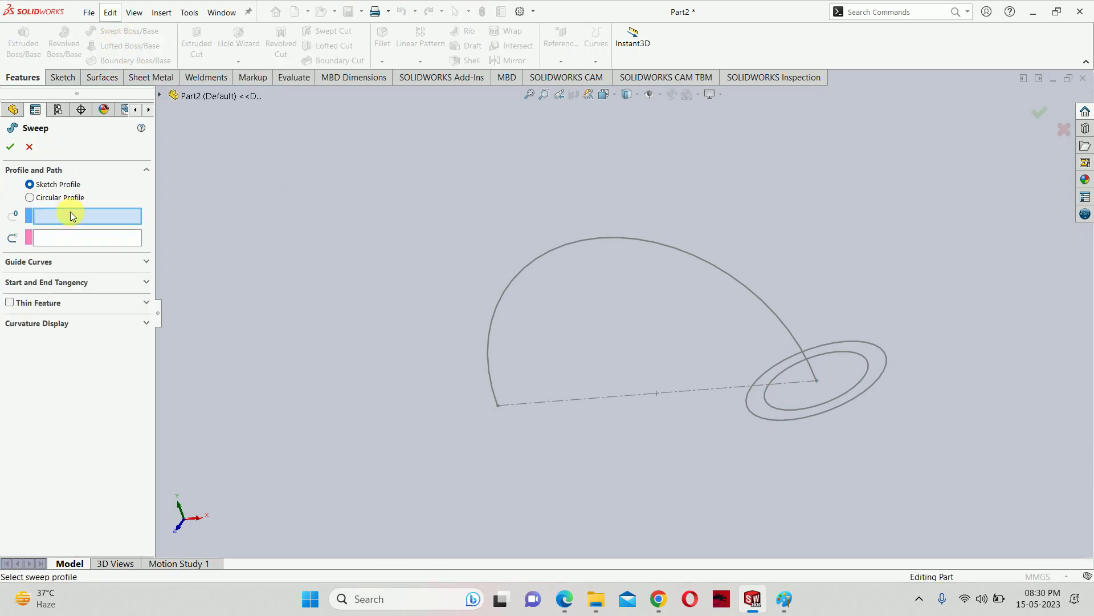
{"action": "left_click", "coordinate": [781, 373]}
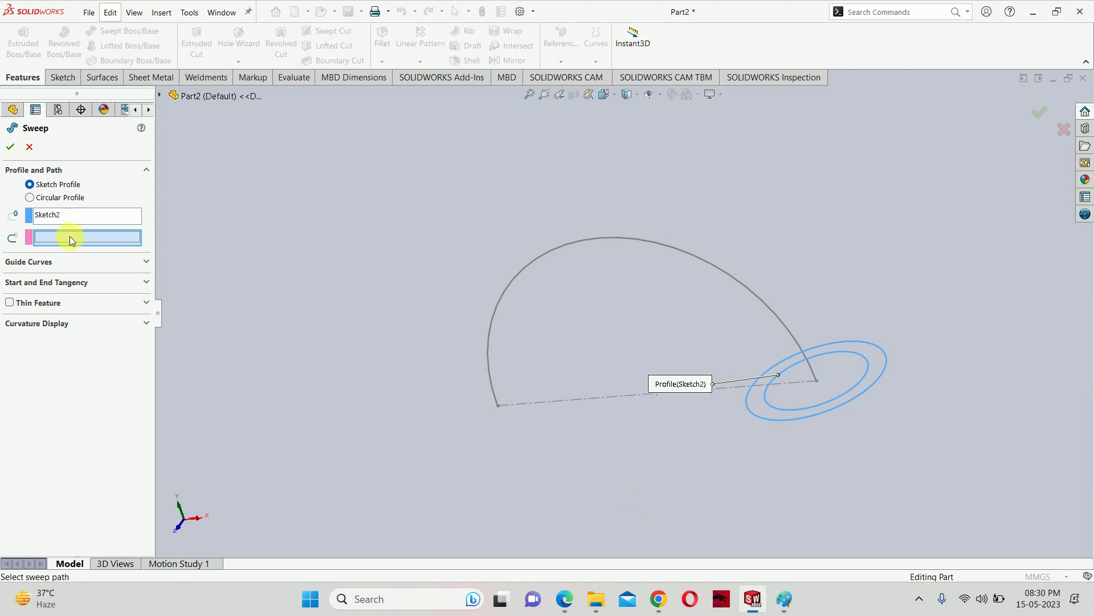
{"action": "left_click", "coordinate": [717, 265]}
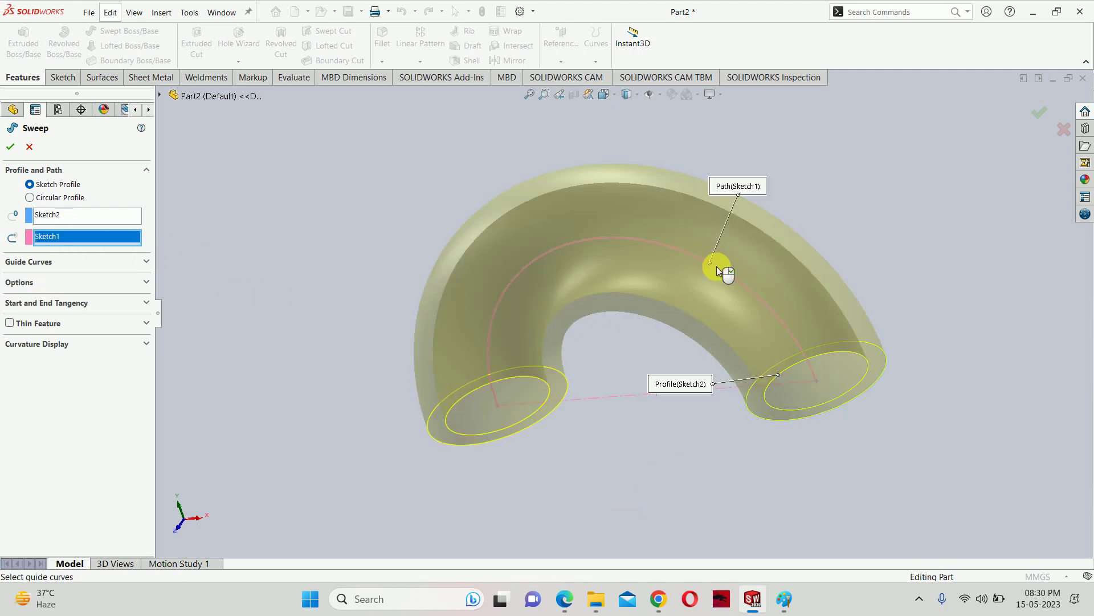
{"action": "mouse_move", "coordinate": [720, 319]}
{"action": "middle_mouse_down"}
{"action": "mouse_move", "coordinate": [745, 293]}
{"action": "mouse_move", "coordinate": [527, 255]}
{"action": "middle_mouse_up"}
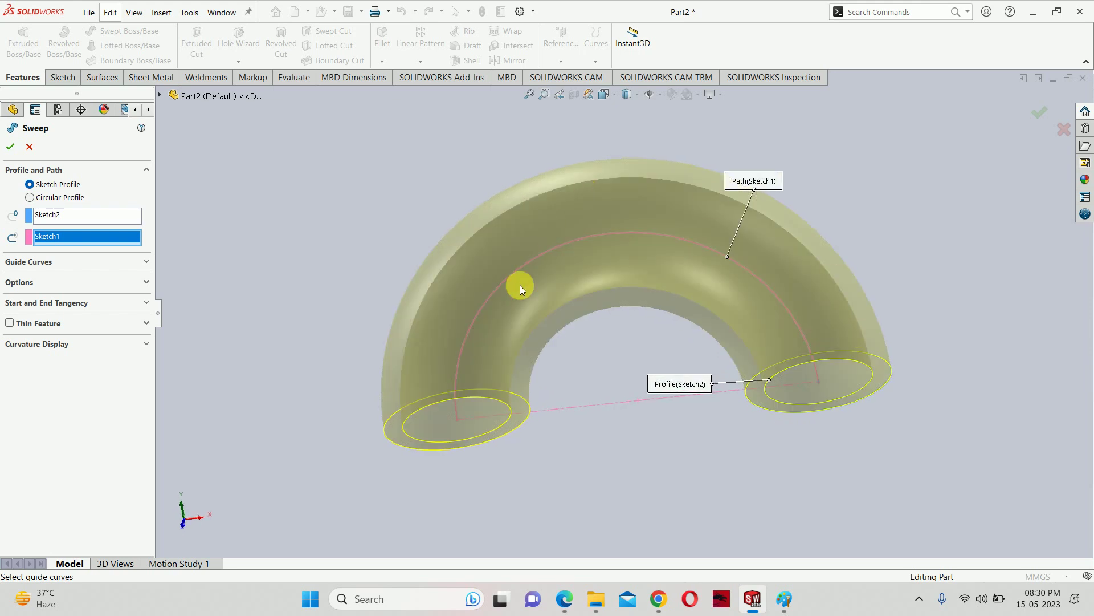
{"action": "left_click", "coordinate": [1038, 117]}
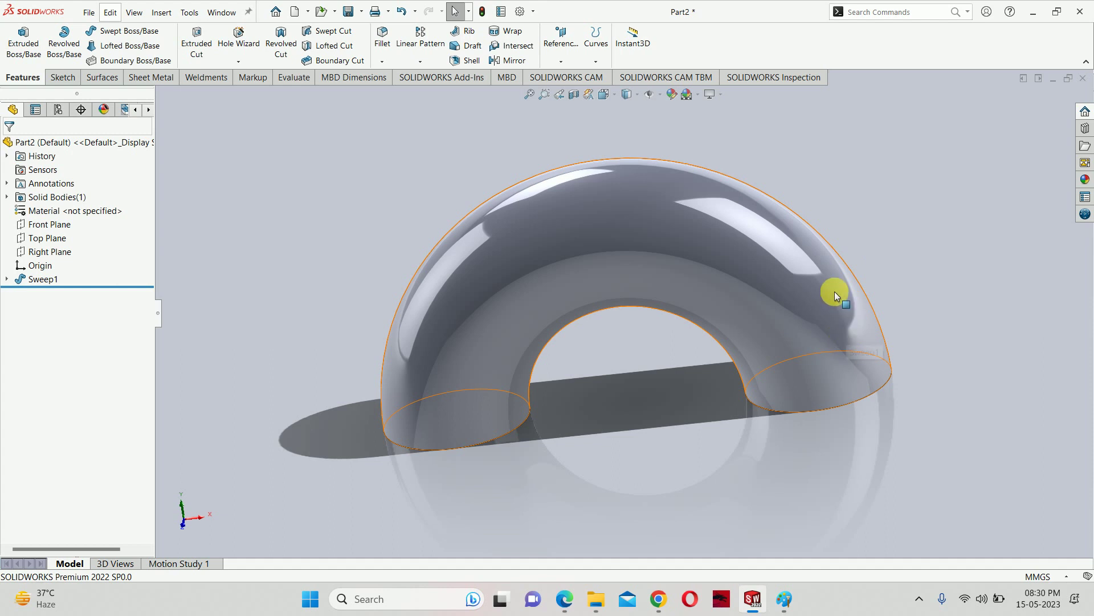
- Orbit to the pipe ends and start a new sketch on one end face
{"action": "mouse_move", "coordinate": [614, 271]}
{"action": "middle_mouse_down"}
{"action": "mouse_move", "coordinate": [655, 313]}
{"action": "mouse_move", "coordinate": [681, 317]}
{"action": "middle_mouse_up"}
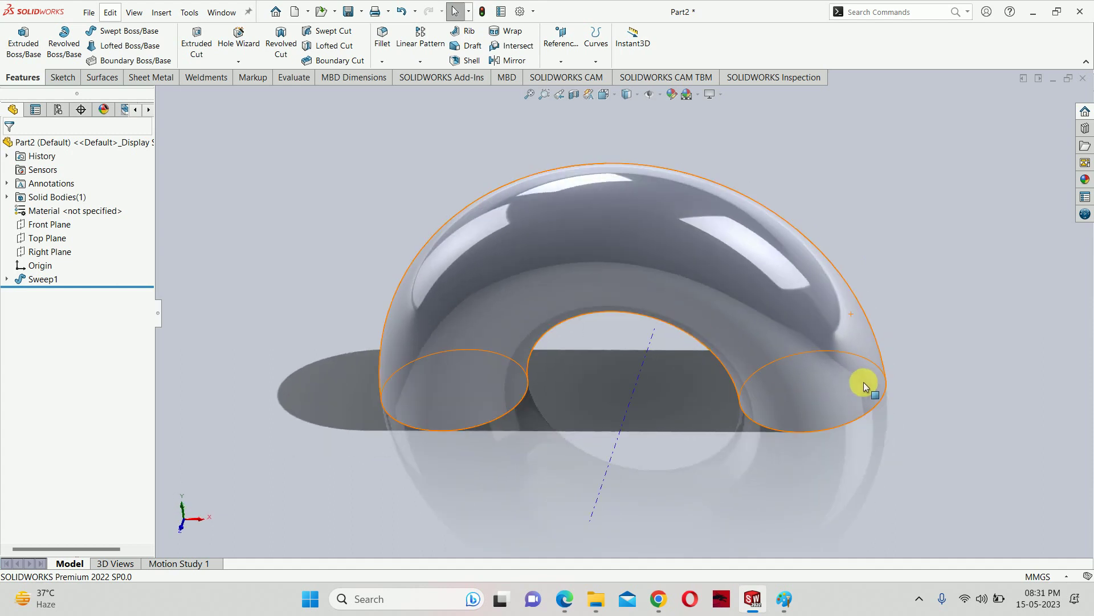
{"action": "mouse_move", "coordinate": [863, 382]}
{"action": "middle_mouse_down"}
{"action": "mouse_move", "coordinate": [839, 262]}
{"action": "mouse_move", "coordinate": [829, 353]}
{"action": "middle_mouse_up"}
{"action": "left_click", "coordinate": [826, 352]}
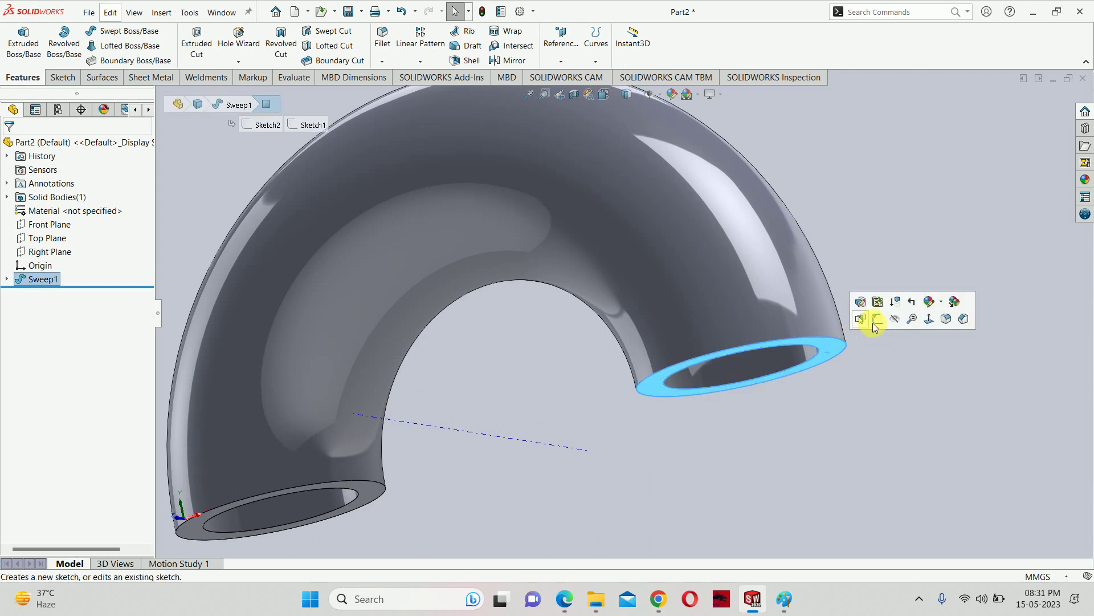
{"action": "left_click", "coordinate": [873, 321]}
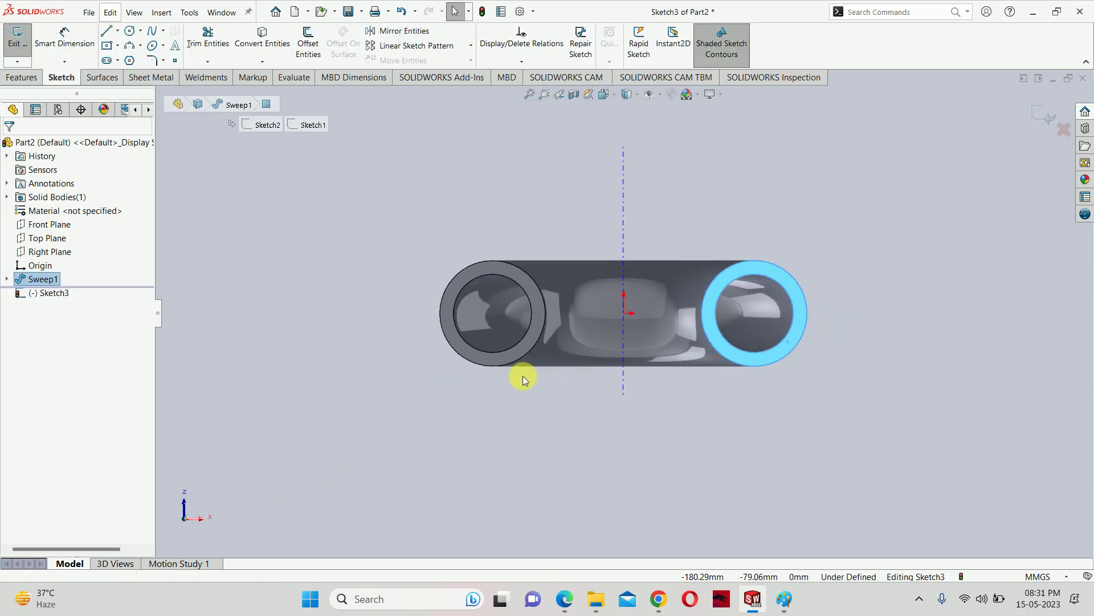
- Draw a circle centred on the pipe end, checking the reference drawing
{"action": "key", "text": "c"}
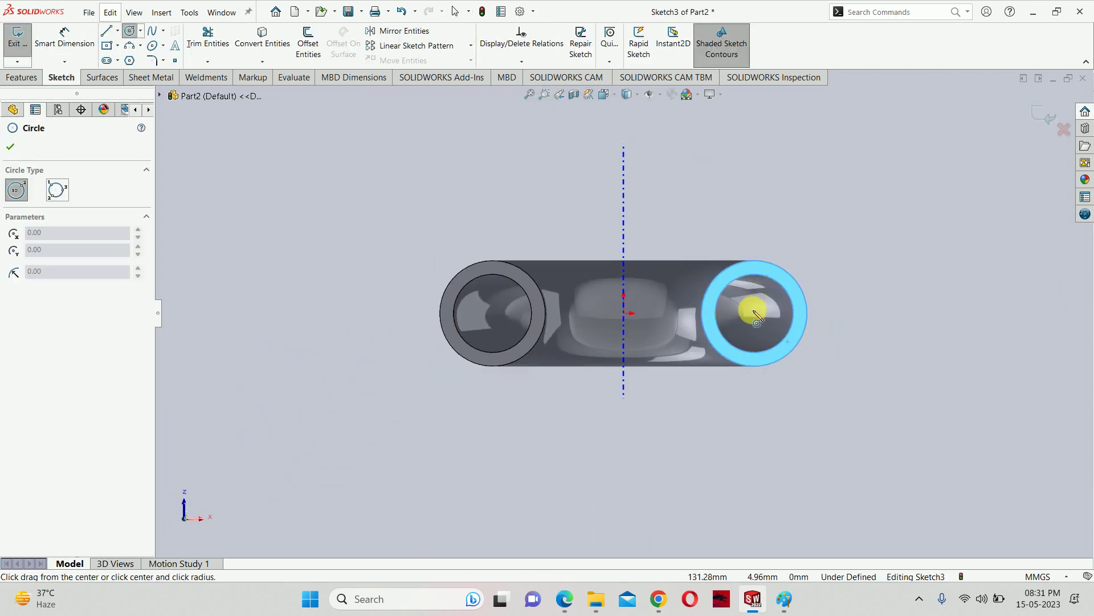
{"action": "left_click", "coordinate": [754, 313]}
{"action": "left_click", "coordinate": [713, 266]}
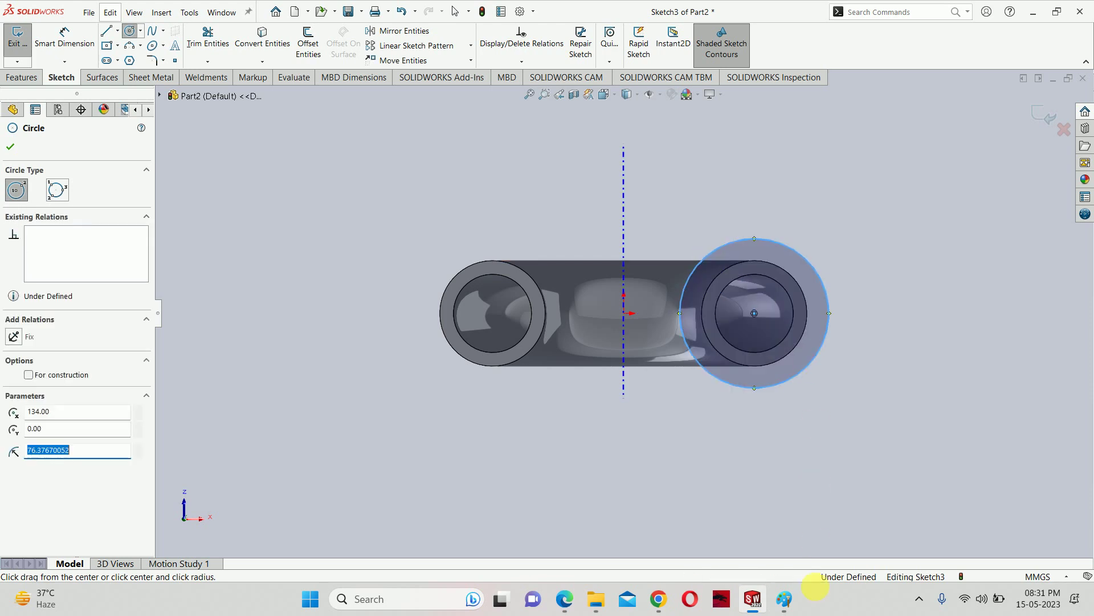
{"action": "left_click", "coordinate": [564, 598]}
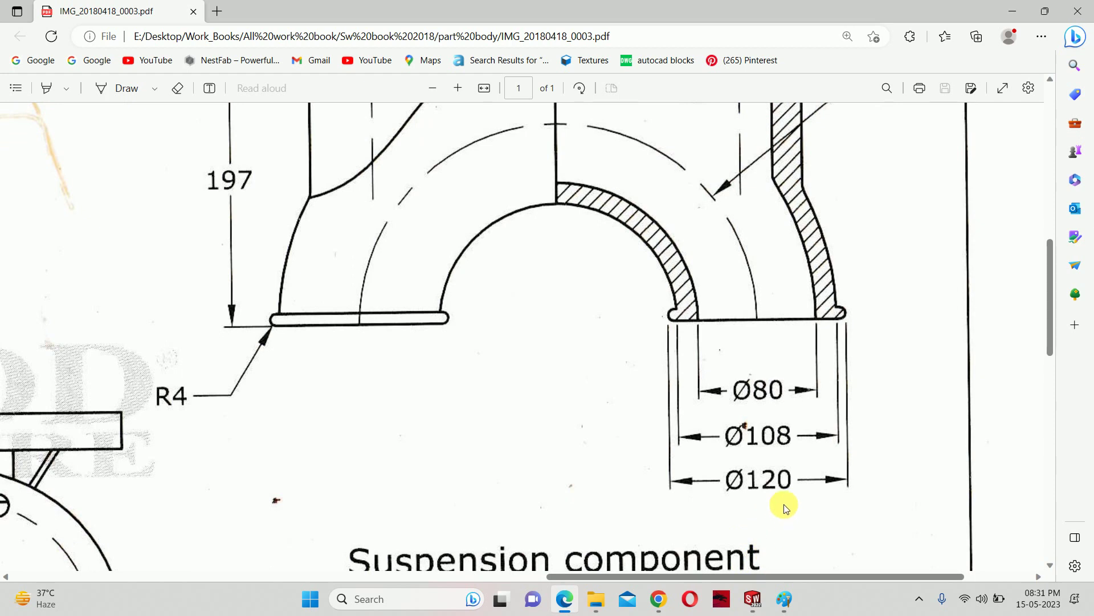
{"action": "left_click", "coordinate": [1012, 11]}
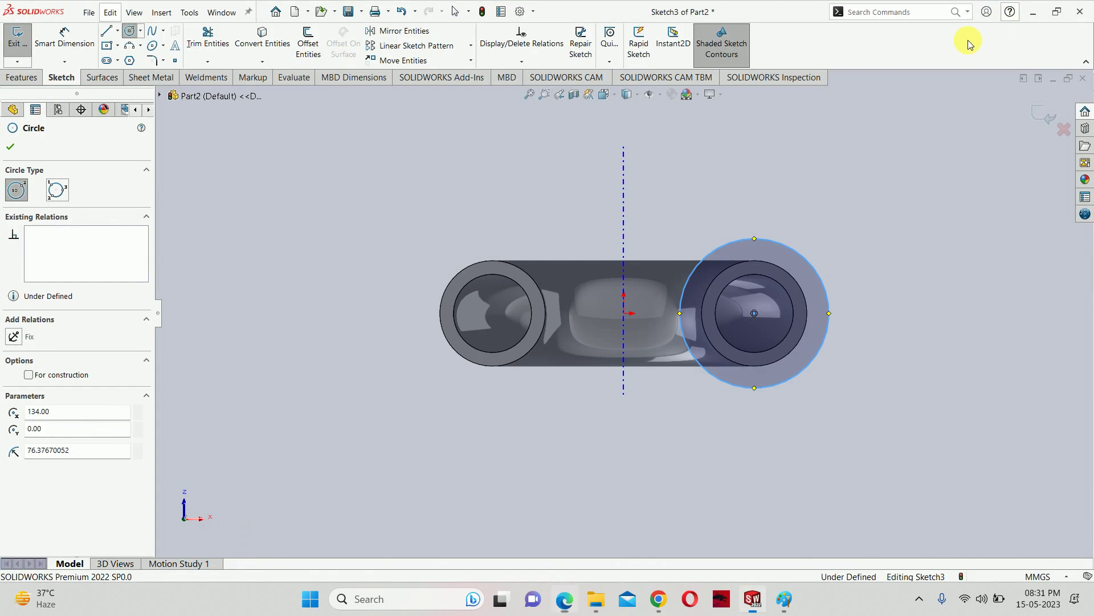
- Dimension the circle to Ø120 and make it concentric with the pipe's outer edge
{"action": "key", "text": "Escape"}
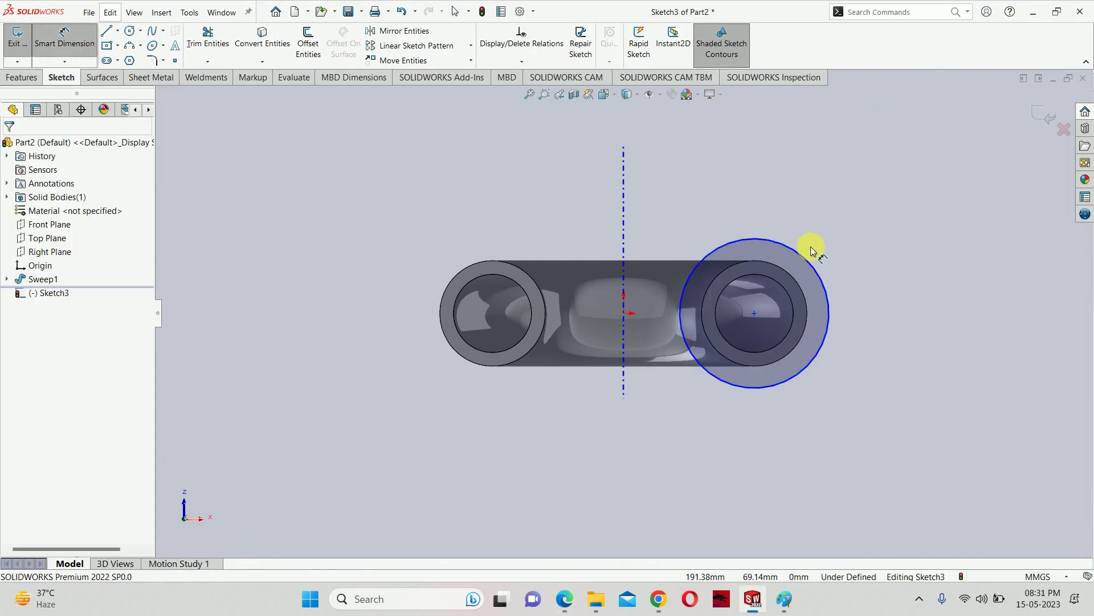
{"action": "left_click", "coordinate": [830, 200]}
{"action": "type", "text": "120"}
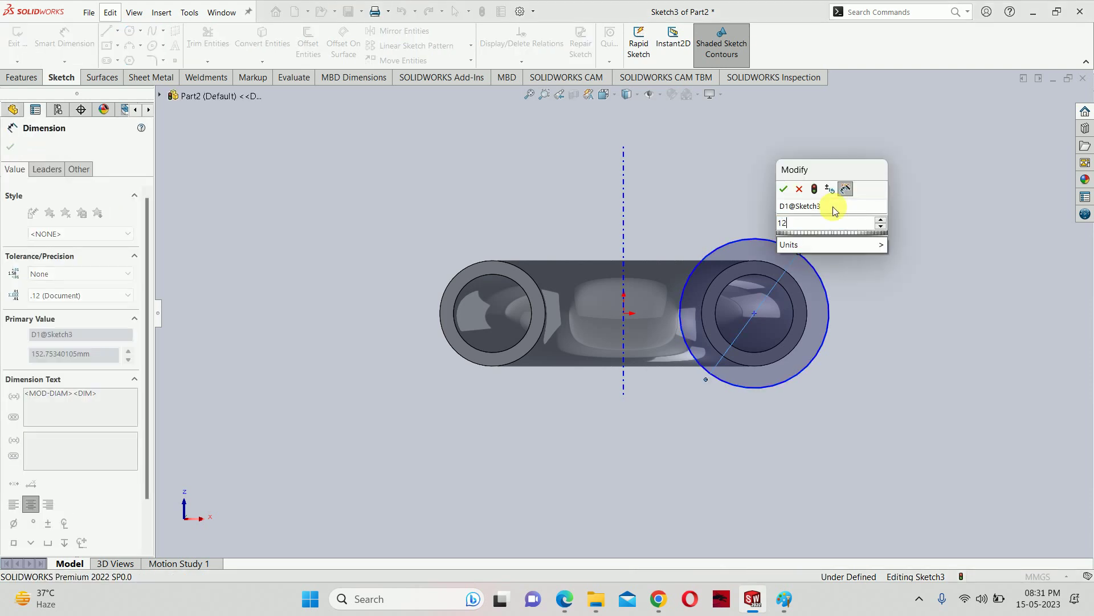
{"action": "key", "text": "Return"}
{"action": "scroll", "coordinate": [770, 274], "scroll_direction": "down", "scroll_amount": 2}
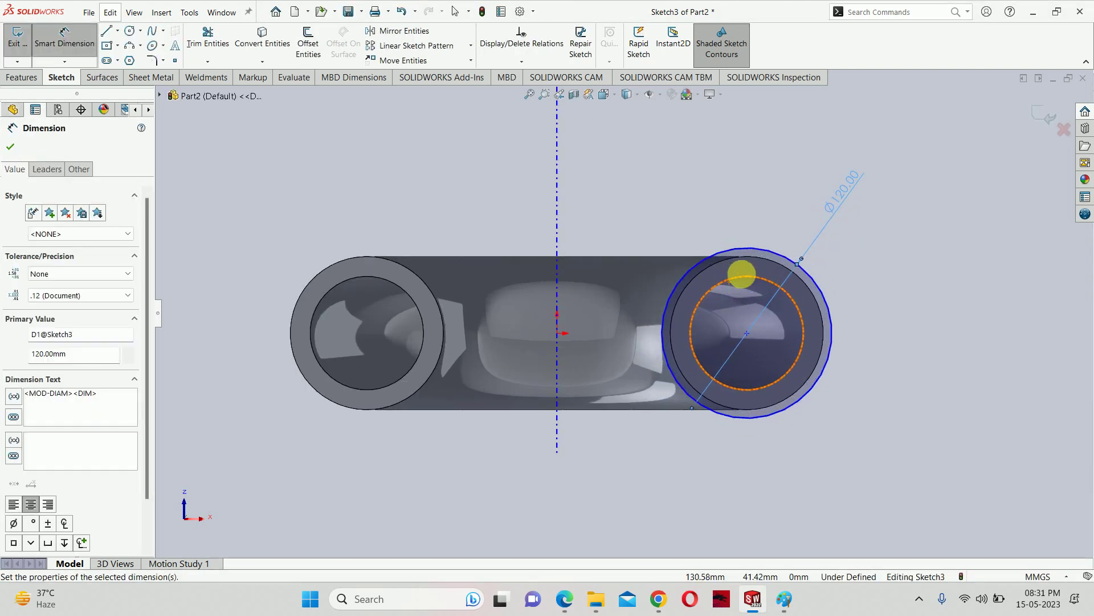
{"action": "key", "text": "Escape"}
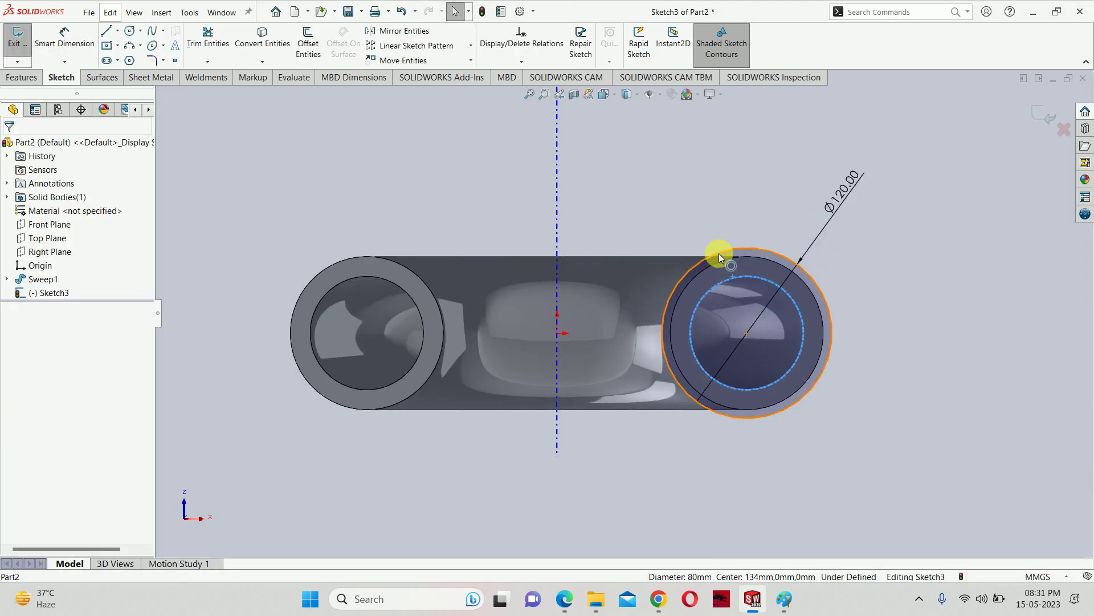
{"action": "left_click", "coordinate": [721, 249], "text": "ctrl"}
{"action": "left_click", "coordinate": [790, 198]}
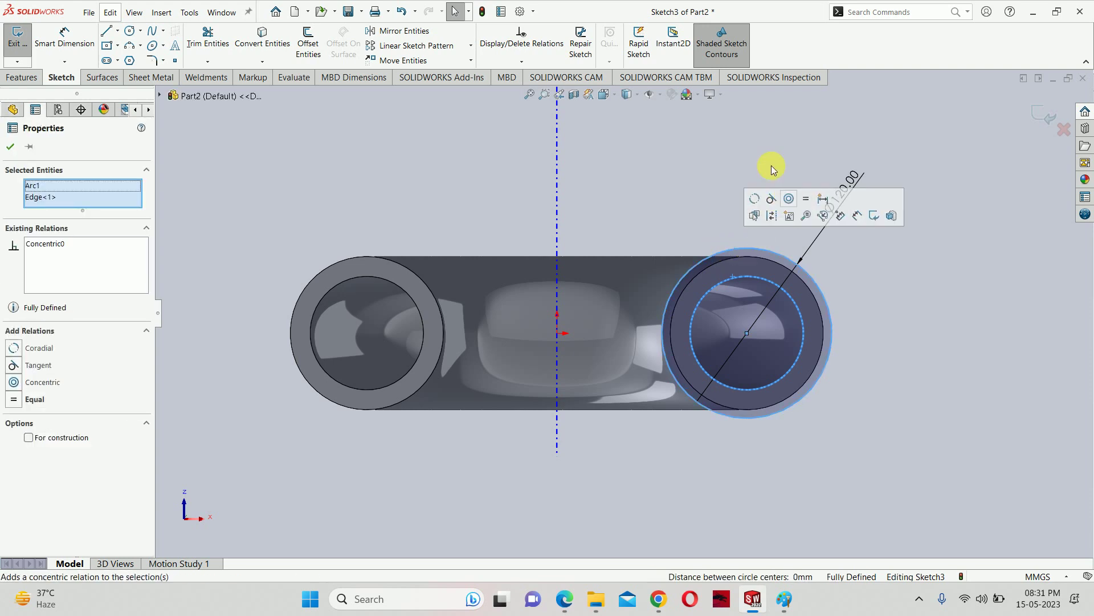
{"action": "mouse_move", "coordinate": [841, 239]}
{"action": "middle_mouse_down"}
{"action": "mouse_move", "coordinate": [654, 293]}
{"action": "mouse_move", "coordinate": [634, 266]}
{"action": "middle_mouse_up"}
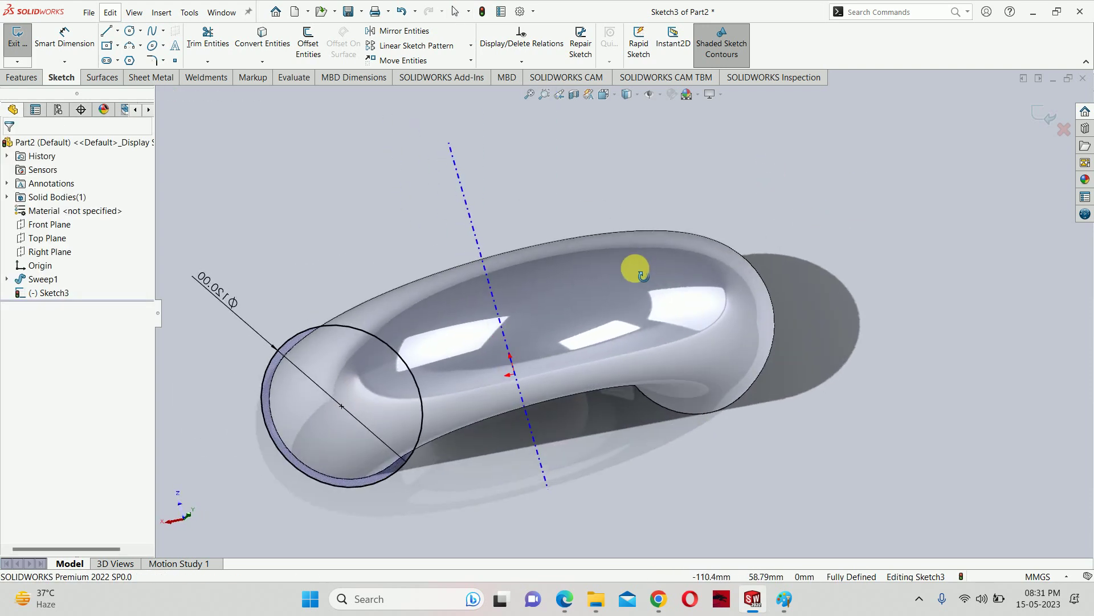
{"action": "left_click", "coordinate": [564, 599]}
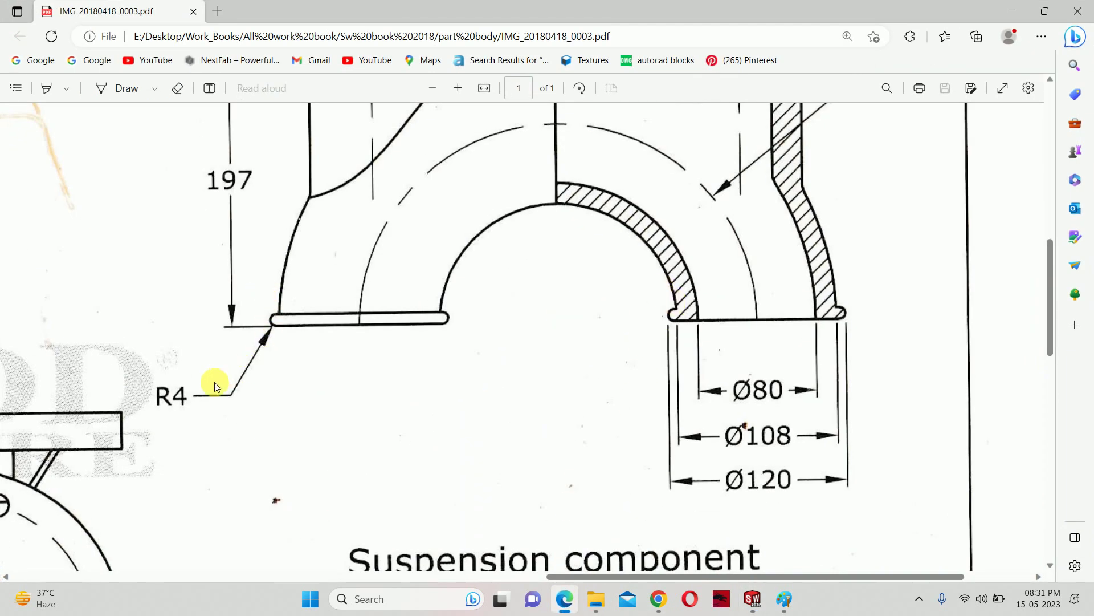
- Zoom in on the drawing's R4 fillet detail, then exit the flange sketch and orbit
{"action": "scroll", "coordinate": [169, 403], "scroll_direction": "up", "scroll_amount": 2, "text": "ctrl"}
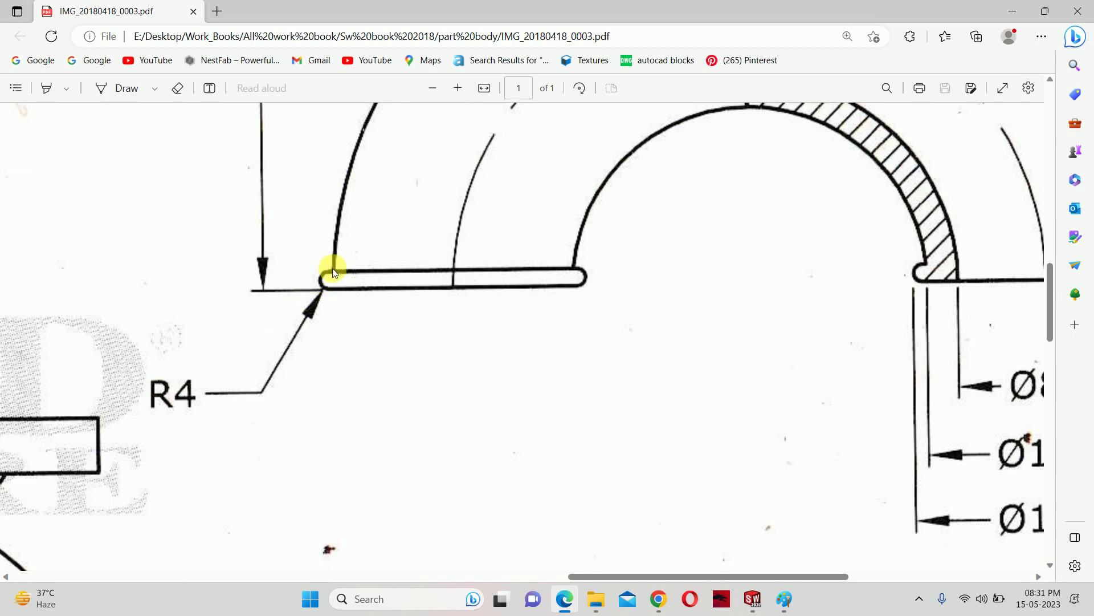
{"action": "left_click", "coordinate": [1012, 10]}
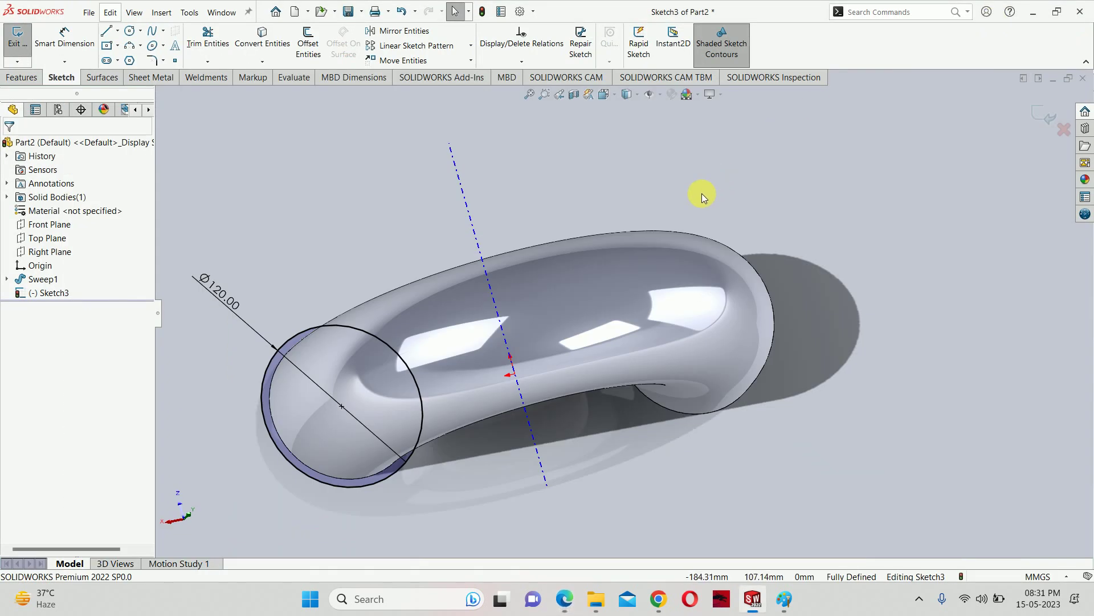
{"action": "left_click", "coordinate": [1048, 117]}
{"action": "mouse_move", "coordinate": [902, 159]}
{"action": "middle_mouse_down"}
{"action": "mouse_move", "coordinate": [697, 232]}
{"action": "mouse_move", "coordinate": [672, 146]}
{"action": "middle_mouse_up"}
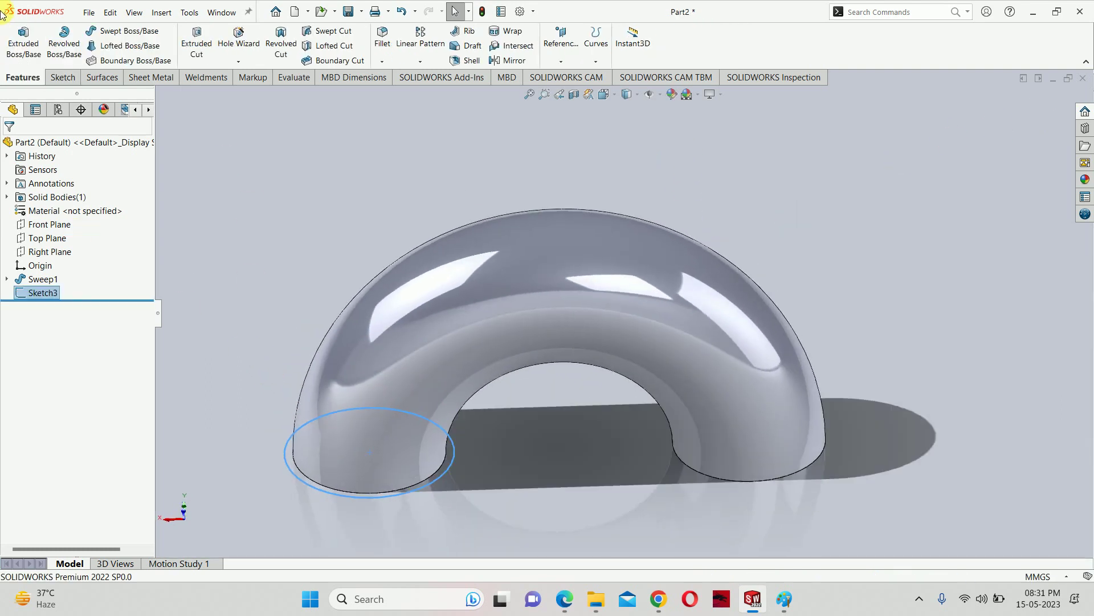
- Extrude the Ø120 flange circle 8 mm upward with reversed direction
{"action": "left_click", "coordinate": [23, 40]}
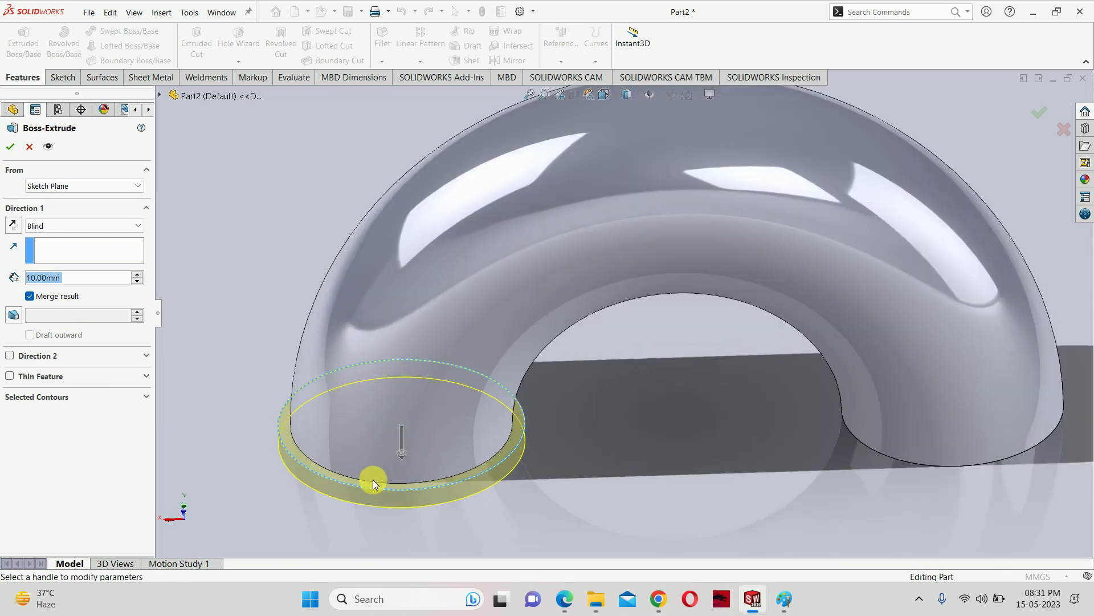
{"action": "middle_click_drag", "start_coordinate": [372, 480], "coordinate": [361, 411]}
{"action": "scroll", "coordinate": [362, 411], "scroll_direction": "down", "scroll_amount": 3}
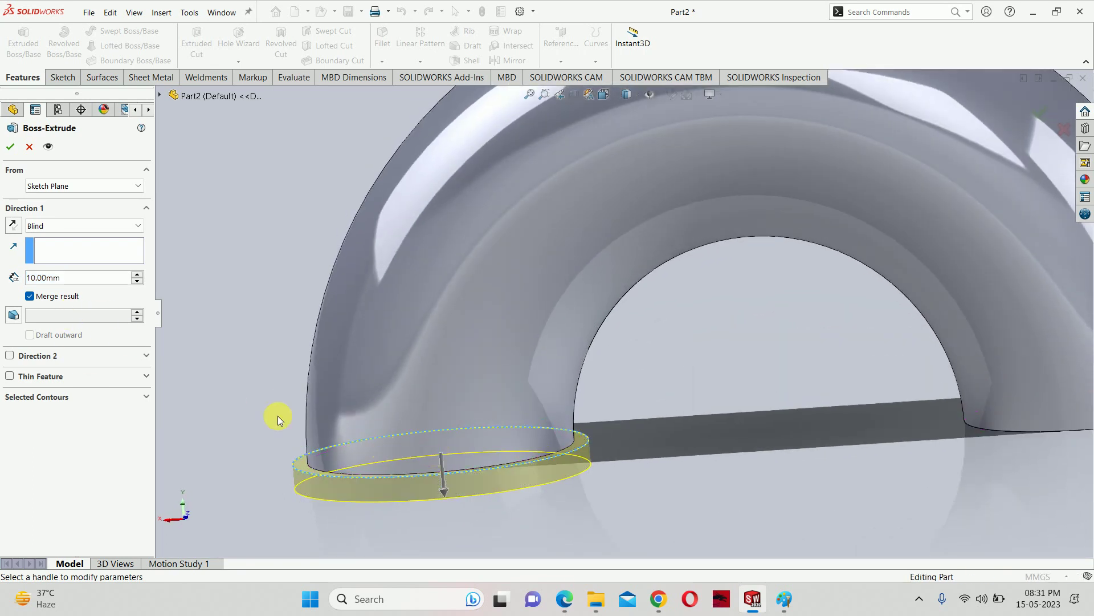
{"action": "left_click", "coordinate": [14, 223]}
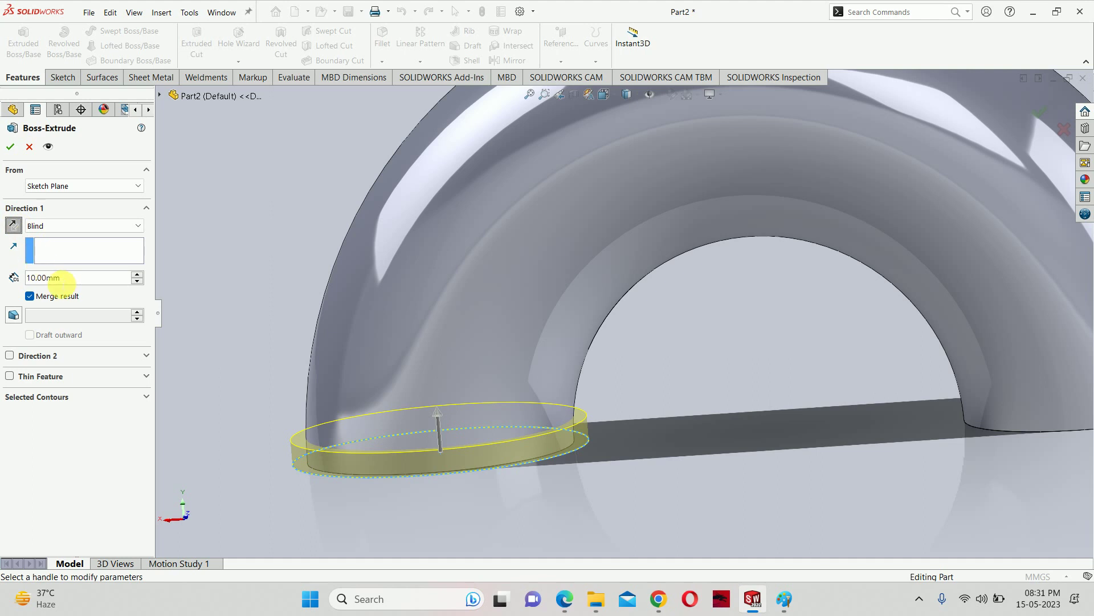
{"action": "left_click", "coordinate": [59, 279]}
{"action": "type", "text": "8"}
{"action": "key", "text": "Return"}
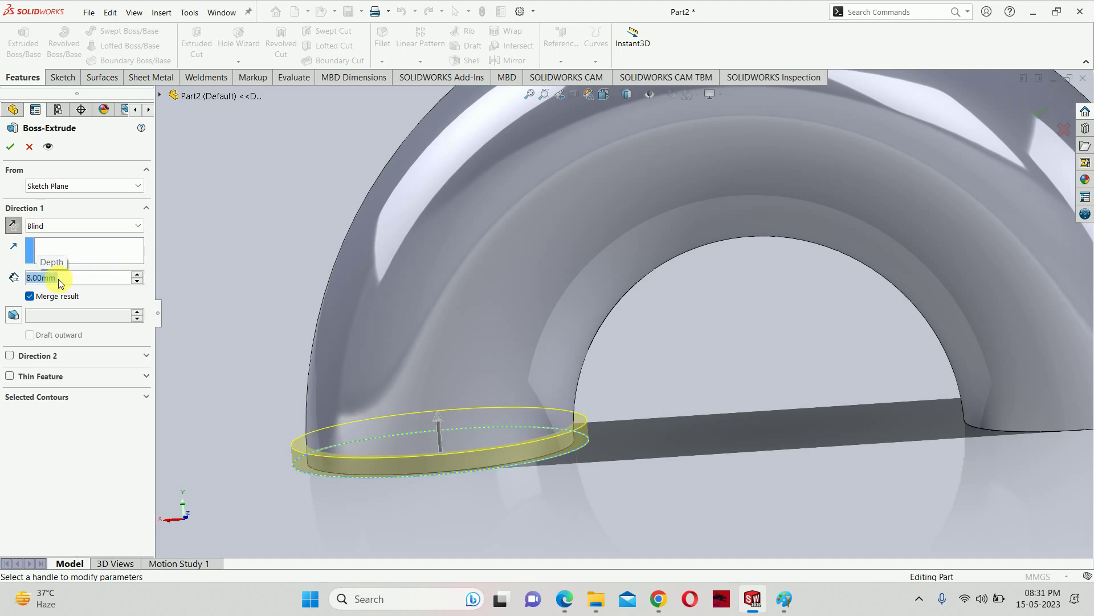
{"action": "key", "text": "Return"}
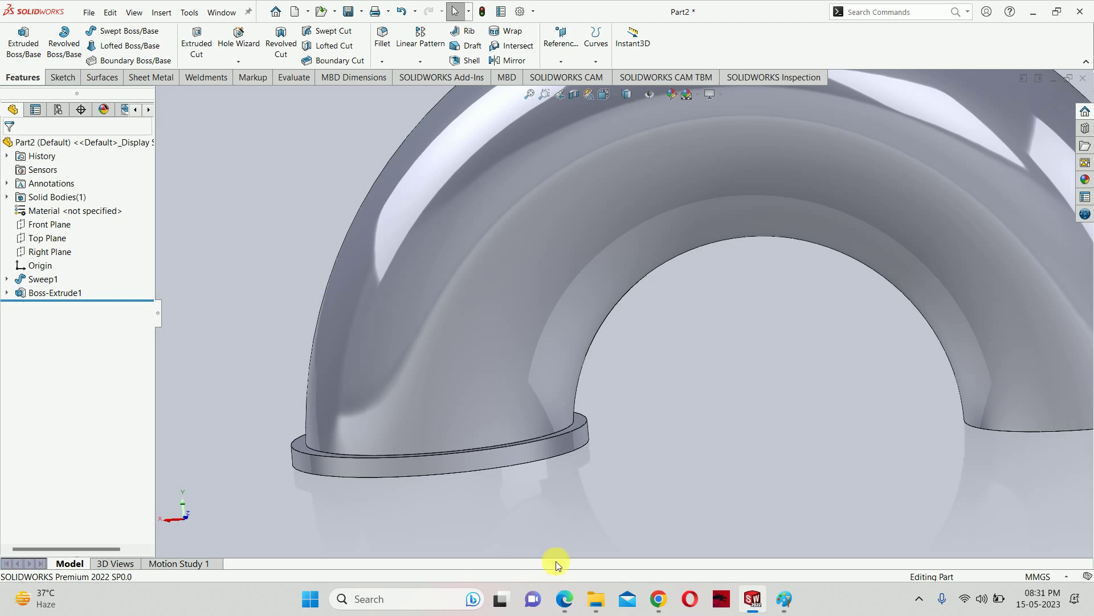
{"action": "left_click", "coordinate": [576, 600]}
- Read the R4, Ø80, Ø108 and Ø120 dimensions on the PDF, then orbit to a pipe end
{"action": "scroll", "coordinate": [795, 289], "scroll_direction": "down", "scroll_amount": 3}
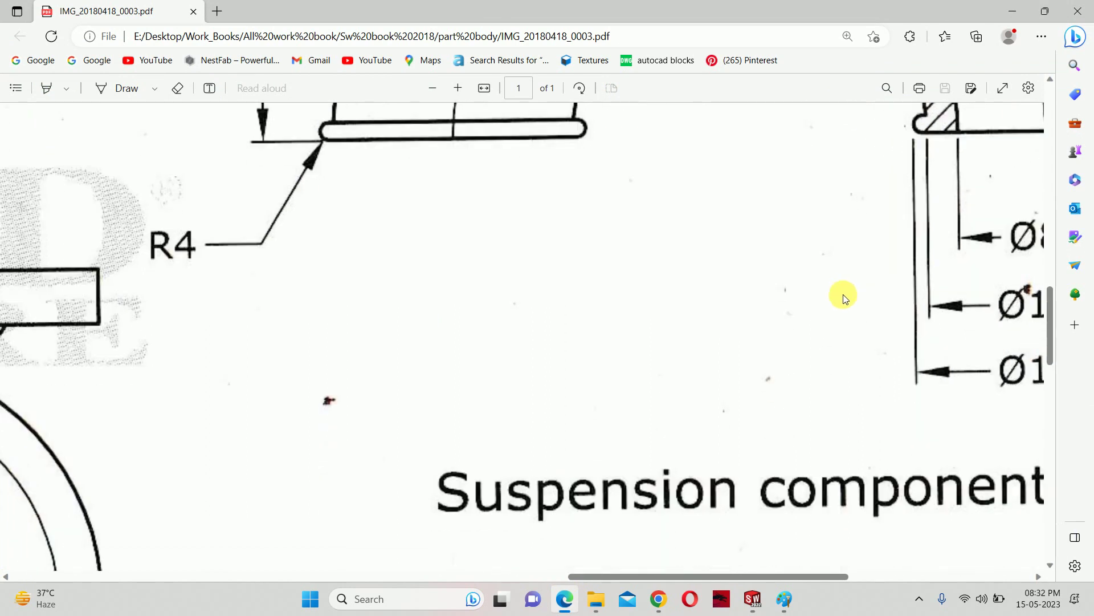
{"action": "scroll", "coordinate": [964, 192], "scroll_direction": "down", "scroll_amount": 1, "text": "ctrl"}
{"action": "scroll", "coordinate": [912, 216], "scroll_direction": "down", "scroll_amount": 1, "text": "ctrl"}
{"action": "scroll", "coordinate": [870, 243], "scroll_direction": "down", "scroll_amount": 1, "text": "ctrl"}
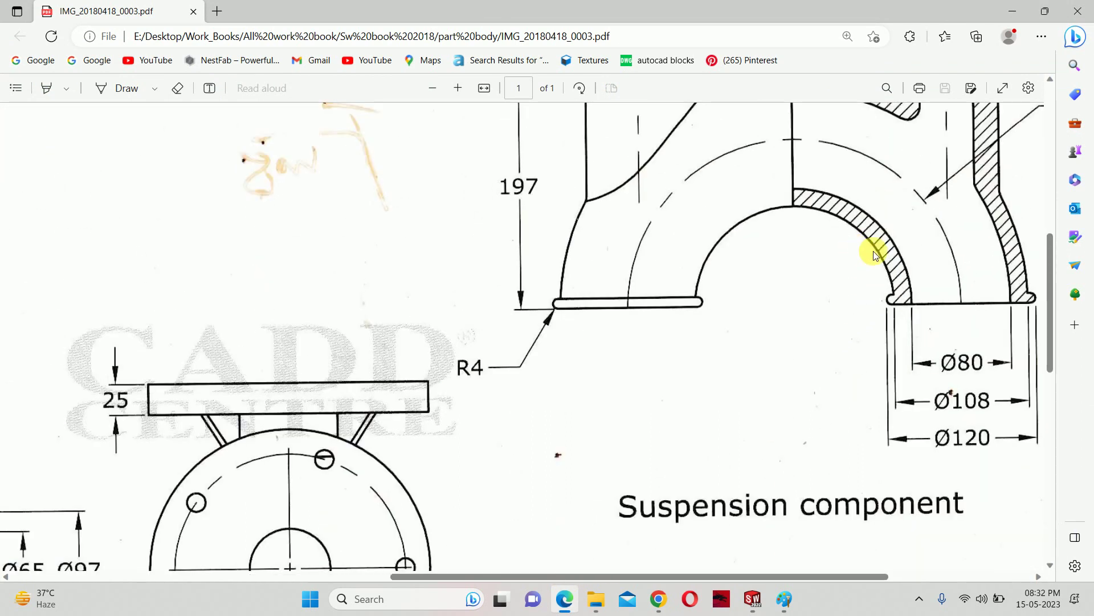
{"action": "scroll", "coordinate": [861, 273], "scroll_direction": "up", "scroll_amount": 2, "text": "ctrl"}
{"action": "scroll", "coordinate": [955, 472], "scroll_direction": "down", "scroll_amount": 1, "text": "ctrl"}
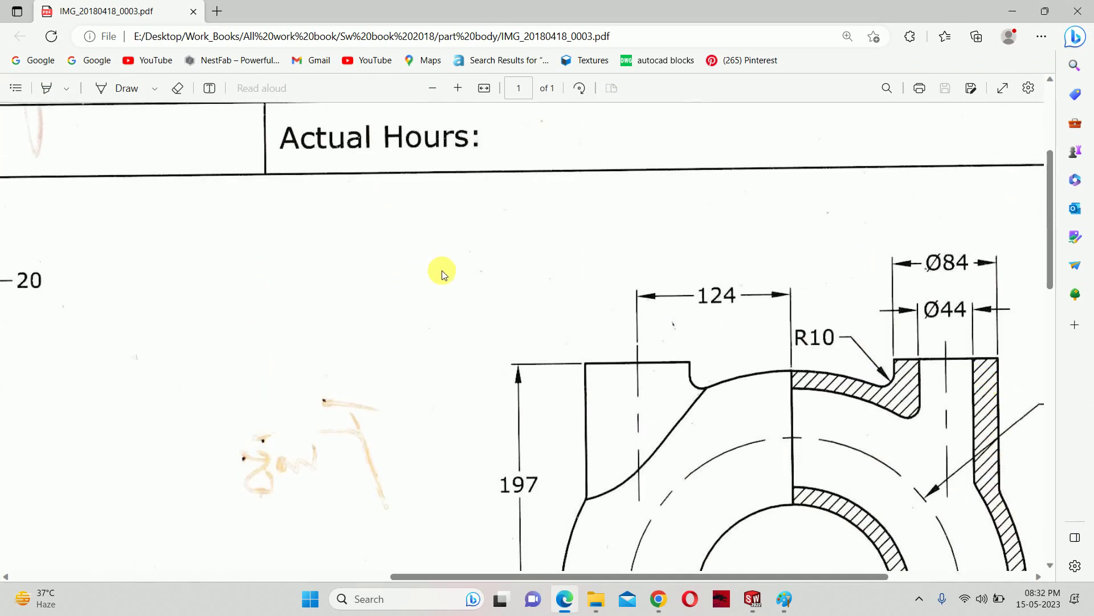
{"action": "scroll", "coordinate": [447, 232], "scroll_direction": "down", "scroll_amount": 1, "text": "ctrl"}
{"action": "scroll", "coordinate": [502, 239], "scroll_direction": "up", "scroll_amount": 1, "text": "ctrl"}
{"action": "scroll", "coordinate": [764, 365], "scroll_direction": "down", "scroll_amount": 1}
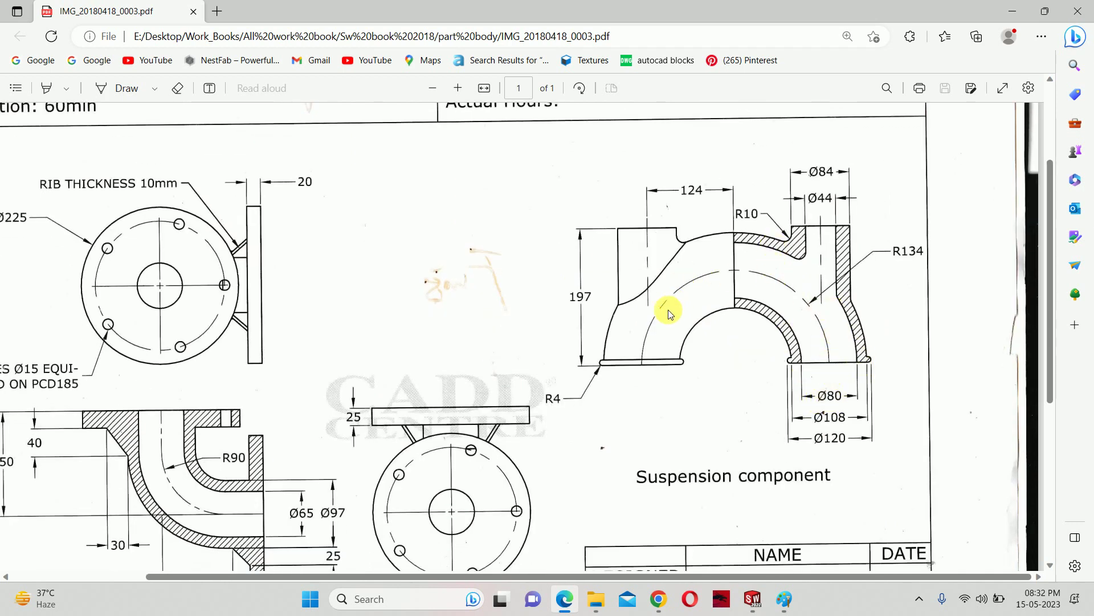
{"action": "left_click", "coordinate": [1045, 11]}
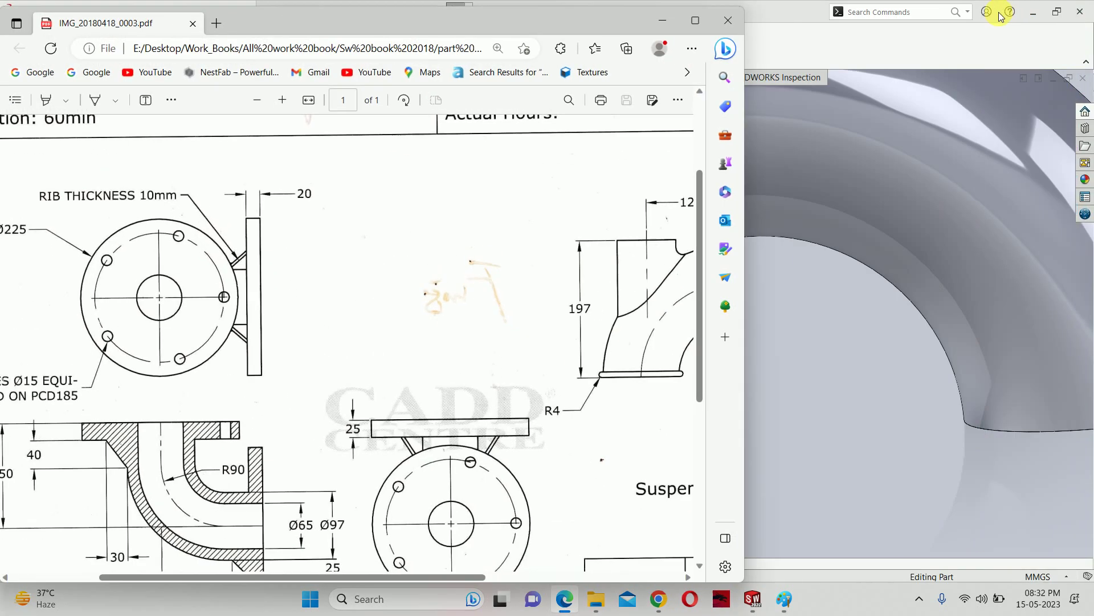
{"action": "left_click", "coordinate": [663, 26]}
{"action": "middle_click_drag", "start_coordinate": [637, 317], "coordinate": [633, 176]}
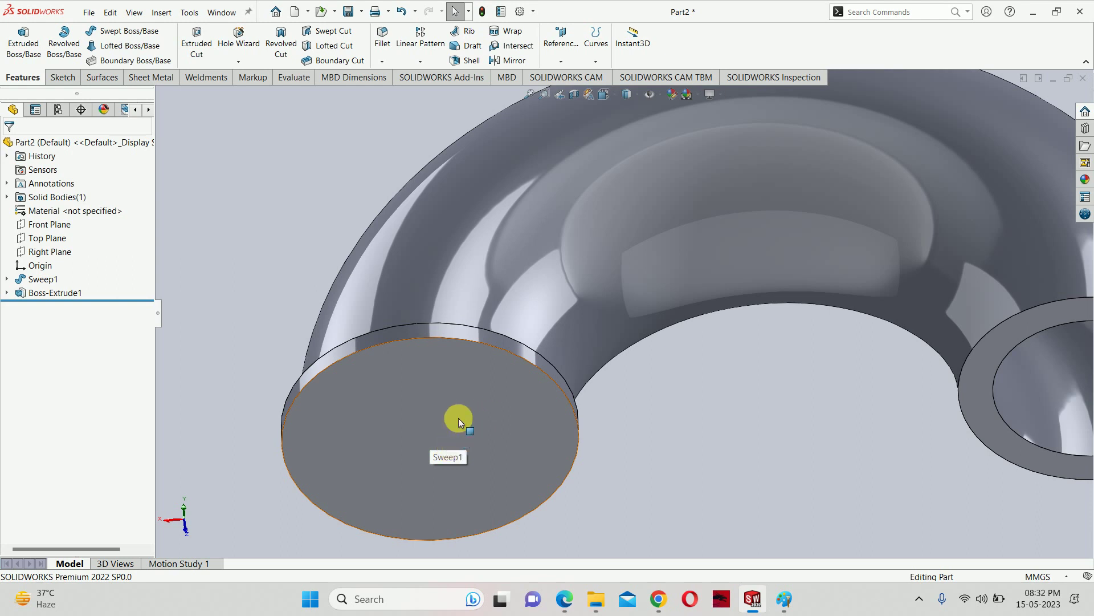
- Reopen the flange's sketch and draw an inner circle concentric with the Ø120 outline
{"action": "right_click", "coordinate": [37, 297]}
{"action": "left_click", "coordinate": [62, 262]}
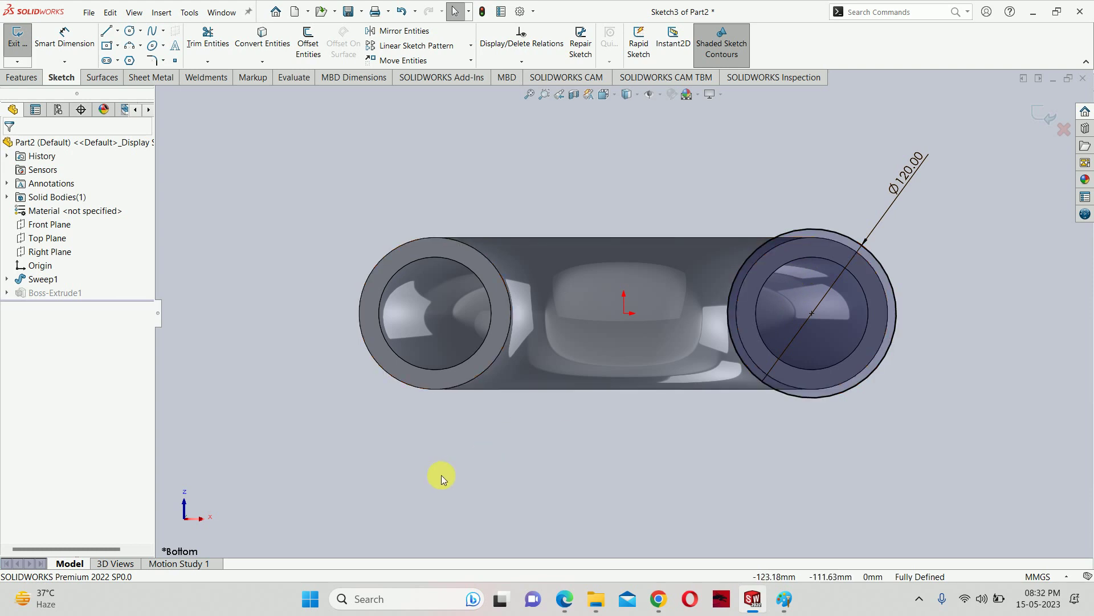
{"action": "right_click_drag", "start_coordinate": [442, 477], "coordinate": [774, 364]}
{"action": "left_click", "coordinate": [811, 313]}
{"action": "scroll", "coordinate": [811, 225], "scroll_direction": "down", "scroll_amount": 2}
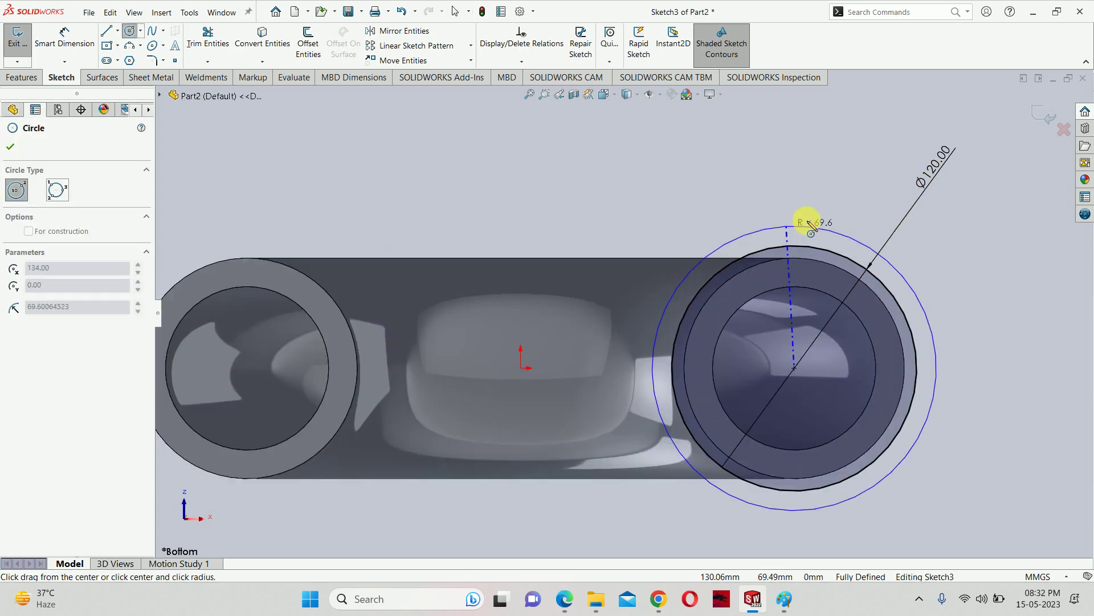
{"action": "scroll", "coordinate": [811, 225], "scroll_direction": "down", "scroll_amount": 2}
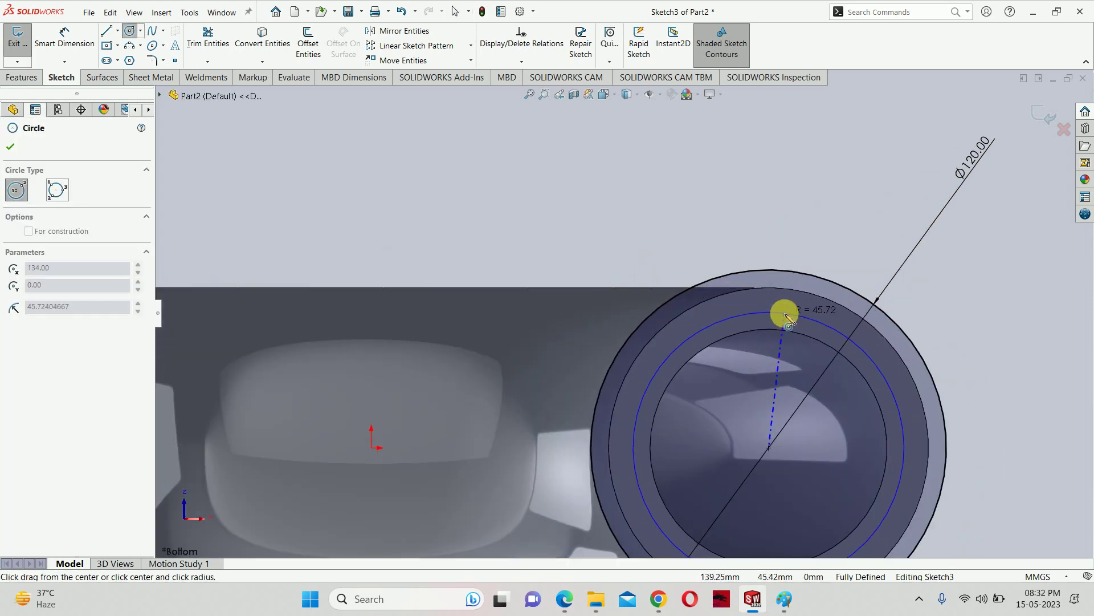
{"action": "left_click", "coordinate": [787, 315]}
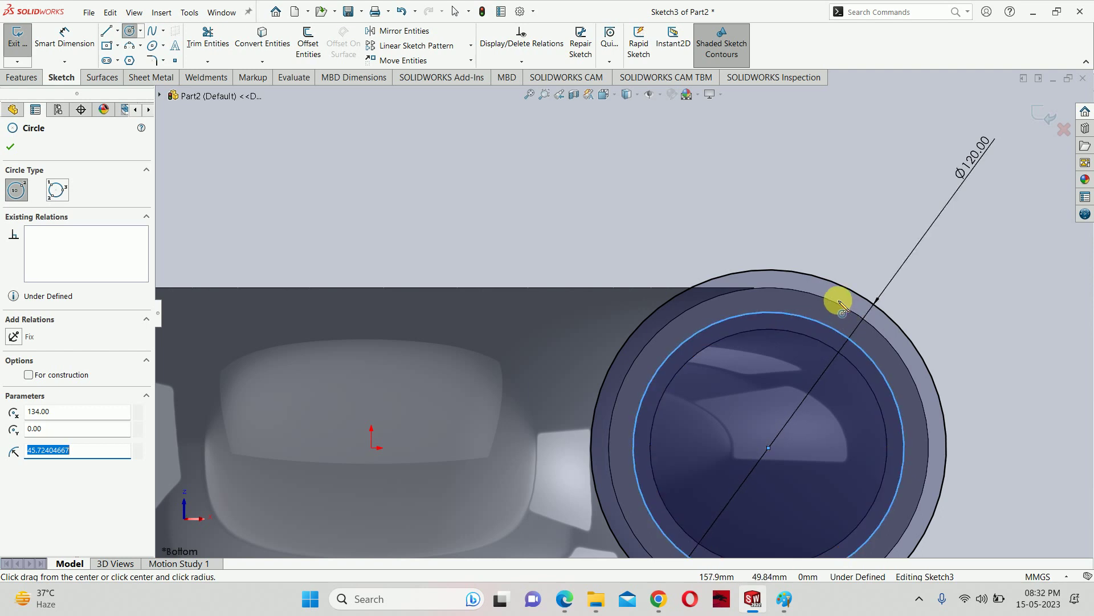
{"action": "key", "text": "Escape"}
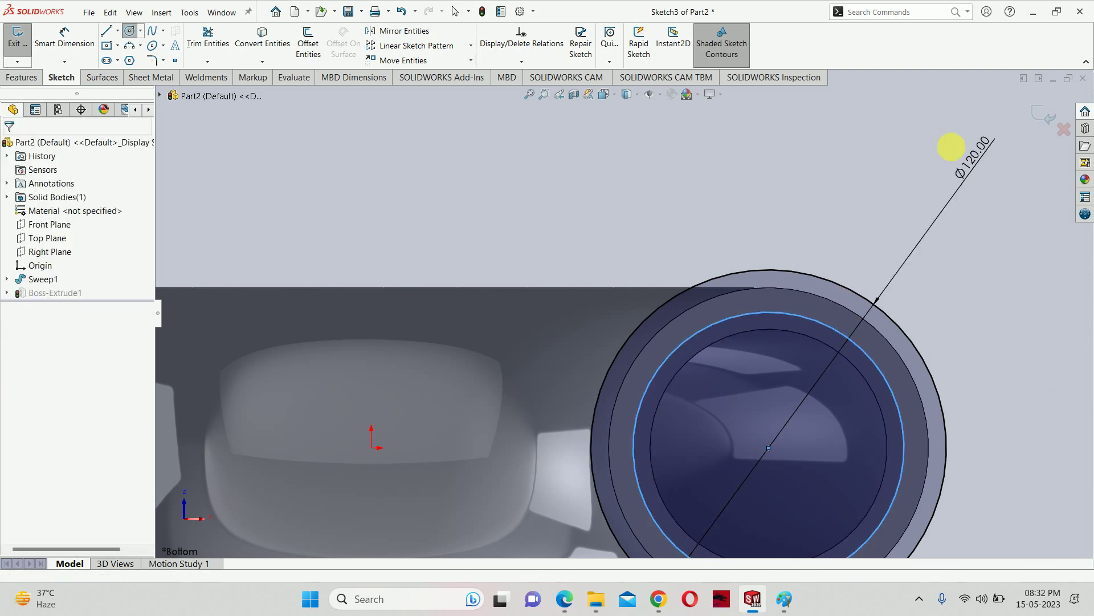
- Dimension the inner circle to Ø90 and close the sketch
{"action": "key", "text": "d"}
{"action": "left_click", "coordinate": [814, 320]}
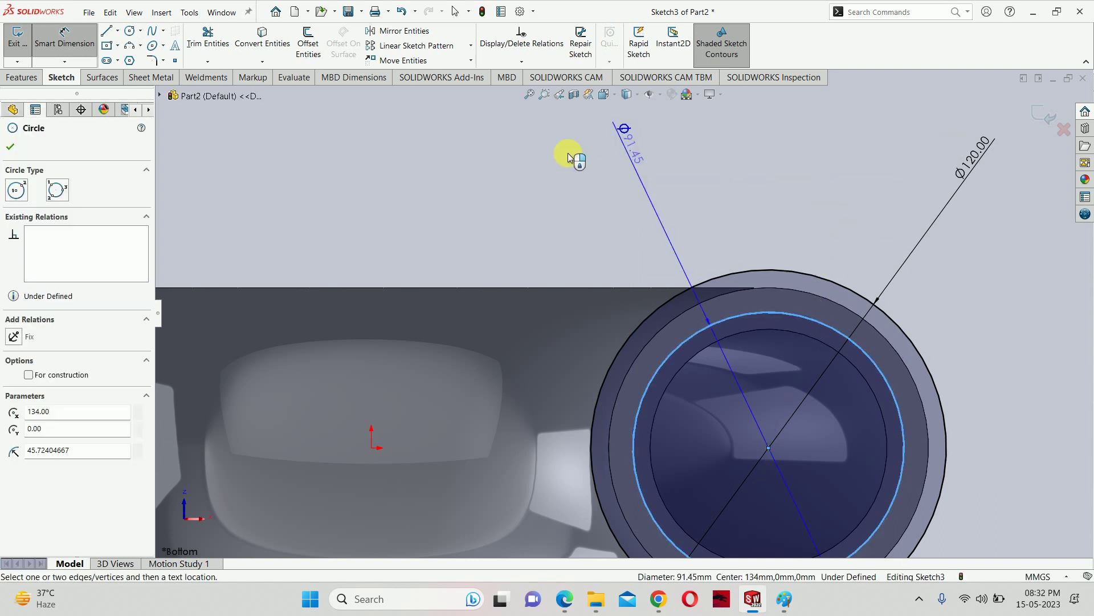
{"action": "left_click", "coordinate": [561, 197]}
{"action": "type", "text": "90"}
{"action": "key", "text": "Return"}
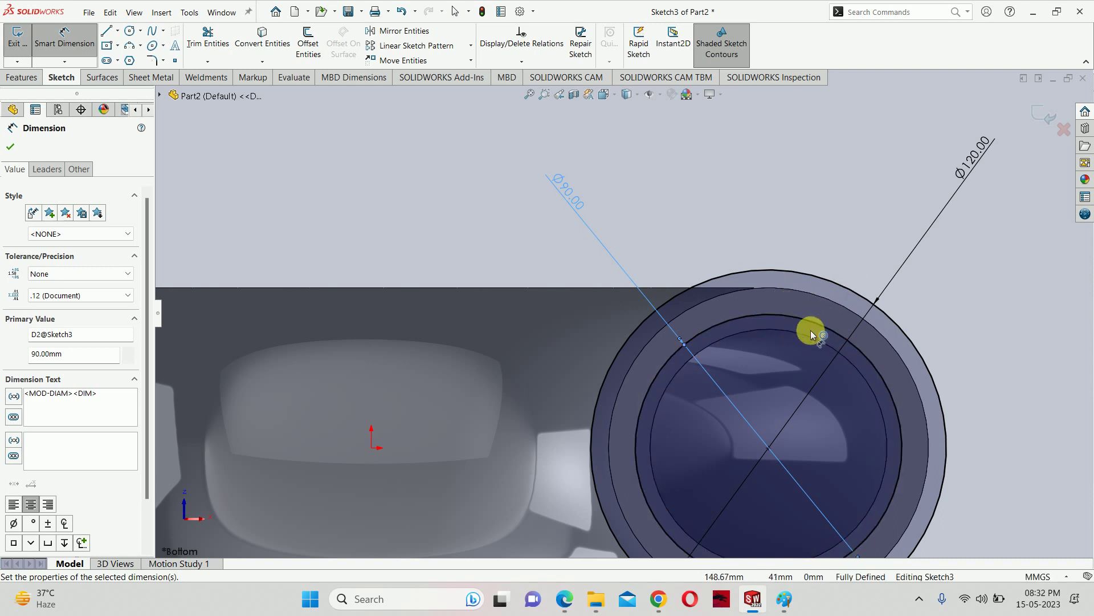
{"action": "left_click", "coordinate": [1043, 116]}
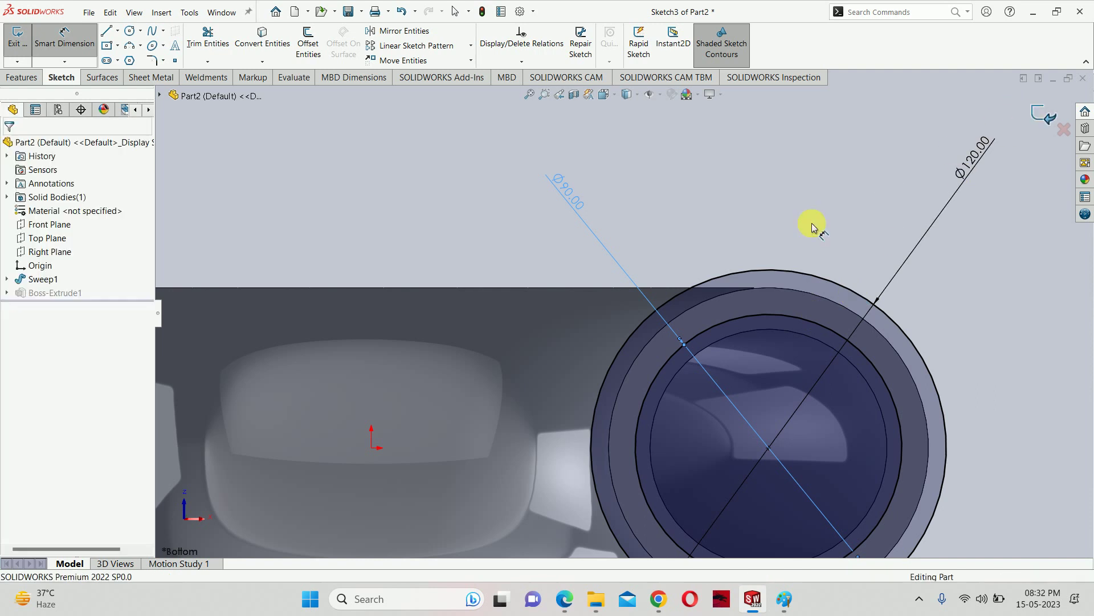
{"action": "mouse_move", "coordinate": [774, 255]}
{"action": "middle_mouse_down"}
{"action": "mouse_move", "coordinate": [702, 308]}
{"action": "mouse_move", "coordinate": [694, 303]}
{"action": "middle_mouse_up"}
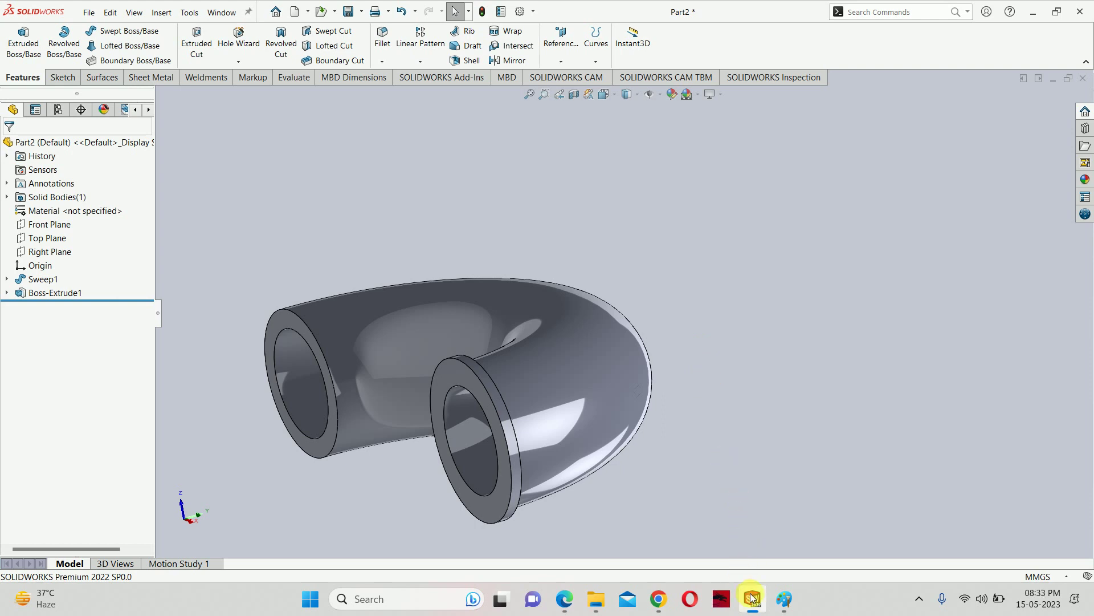
{"action": "mouse_move", "coordinate": [658, 599]}
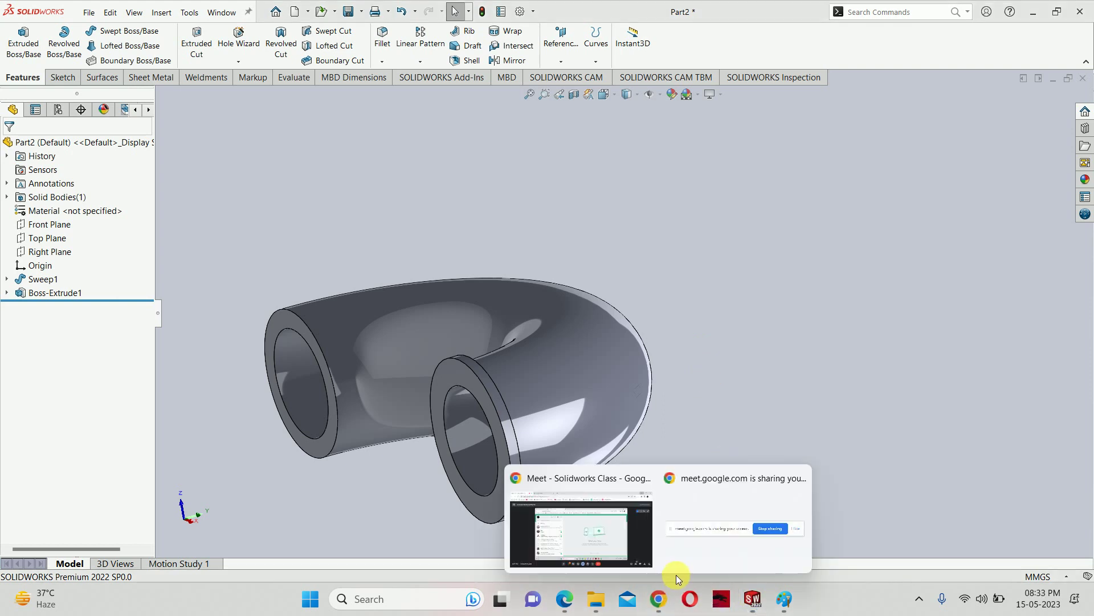
{"action": "left_click", "coordinate": [600, 509]}
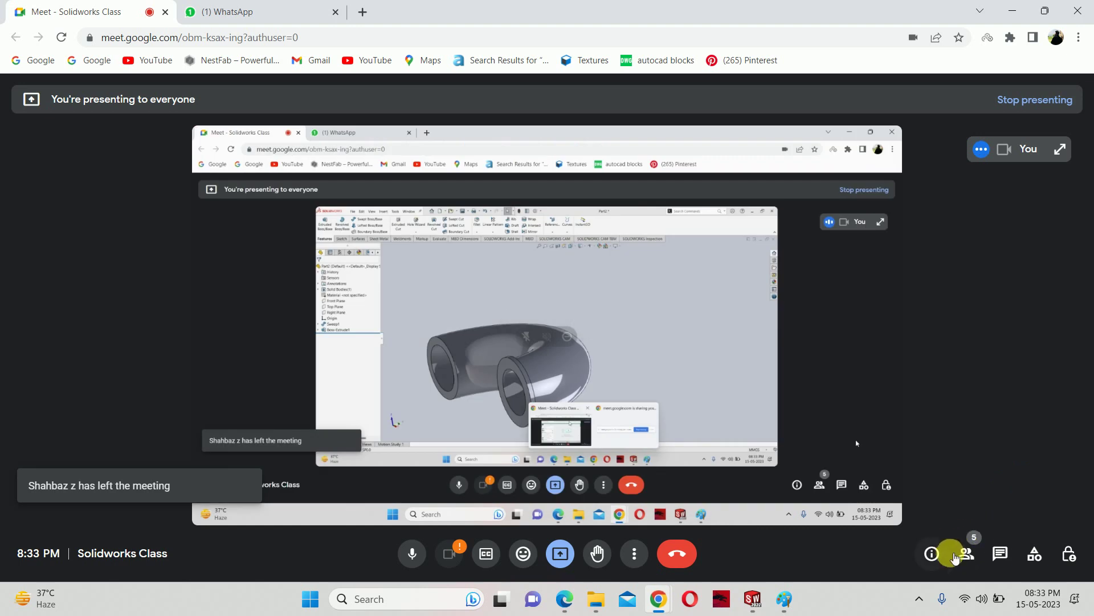
{"action": "left_click", "coordinate": [962, 553]}
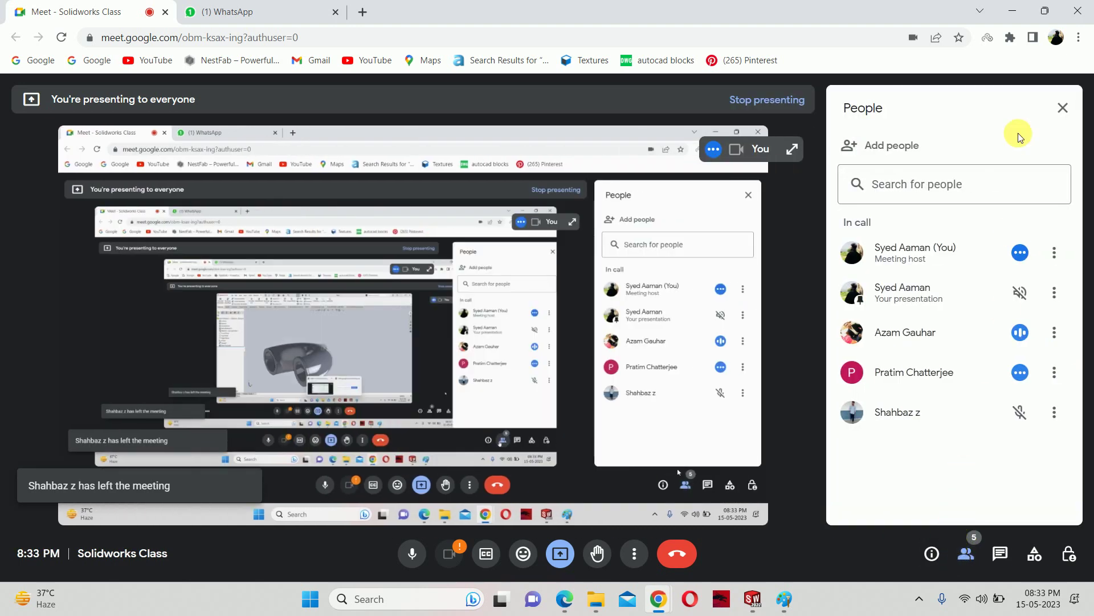
{"action": "left_click", "coordinate": [1044, 10]}
{"action": "left_click", "coordinate": [1004, 15]}
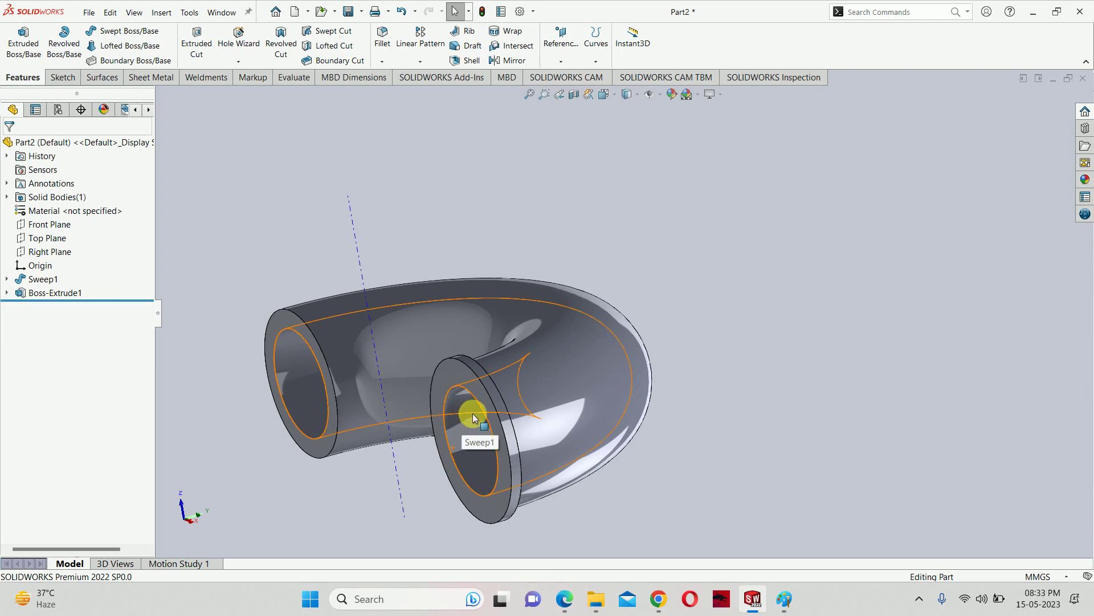
- Orbit to a side view of the whole arch, then bring the reference drawing forward
{"action": "mouse_move", "coordinate": [545, 401]}
{"action": "middle_mouse_down"}
{"action": "mouse_move", "coordinate": [596, 386]}
{"action": "mouse_move", "coordinate": [579, 429]}
{"action": "mouse_move", "coordinate": [662, 440]}
{"action": "mouse_move", "coordinate": [631, 401]}
{"action": "mouse_move", "coordinate": [586, 252]}
{"action": "mouse_move", "coordinate": [574, 264]}
{"action": "mouse_move", "coordinate": [396, 204]}
{"action": "mouse_move", "coordinate": [459, 188]}
{"action": "mouse_move", "coordinate": [660, 254]}
{"action": "mouse_move", "coordinate": [665, 324]}
{"action": "mouse_move", "coordinate": [615, 269]}
{"action": "mouse_move", "coordinate": [694, 337]}
{"action": "mouse_move", "coordinate": [725, 286]}
{"action": "mouse_move", "coordinate": [693, 519]}
{"action": "middle_mouse_up"}
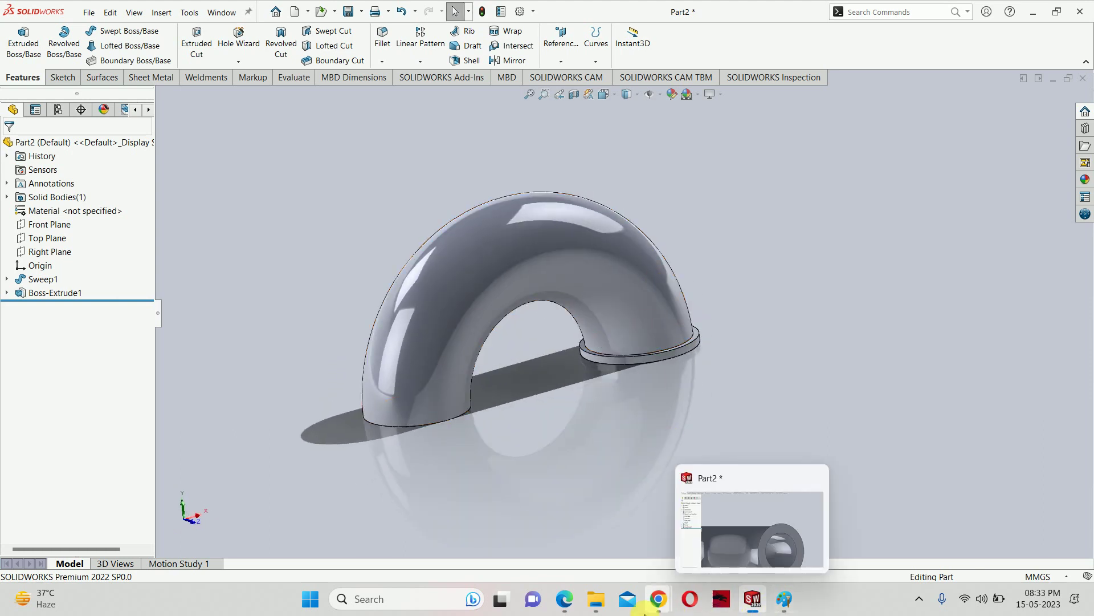
{"action": "mouse_move", "coordinate": [658, 599]}
{"action": "left_click", "coordinate": [610, 527]}
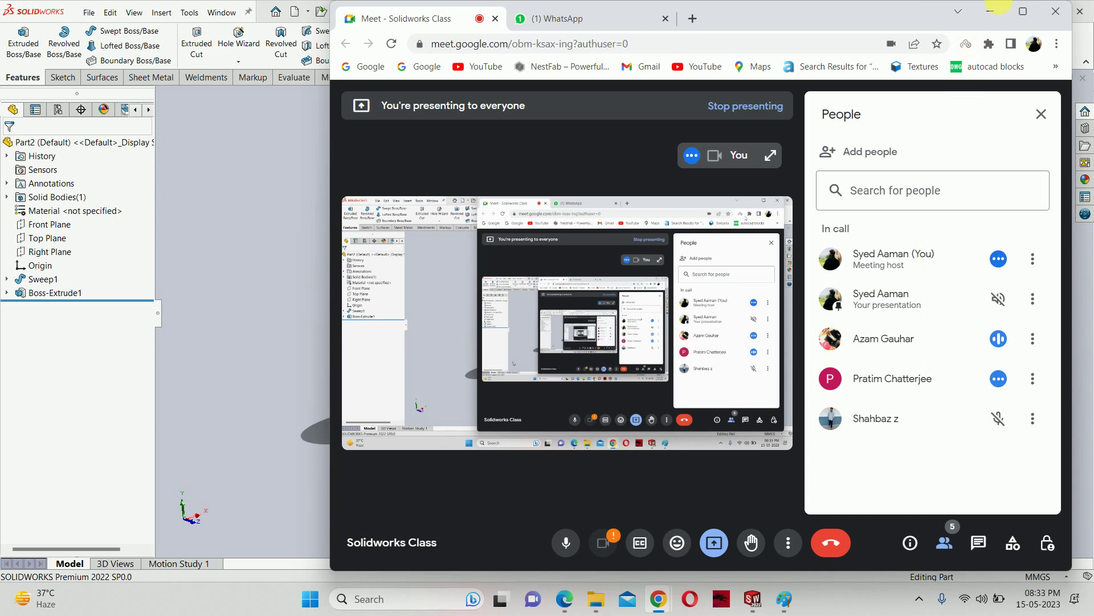
{"action": "left_click", "coordinate": [991, 11]}
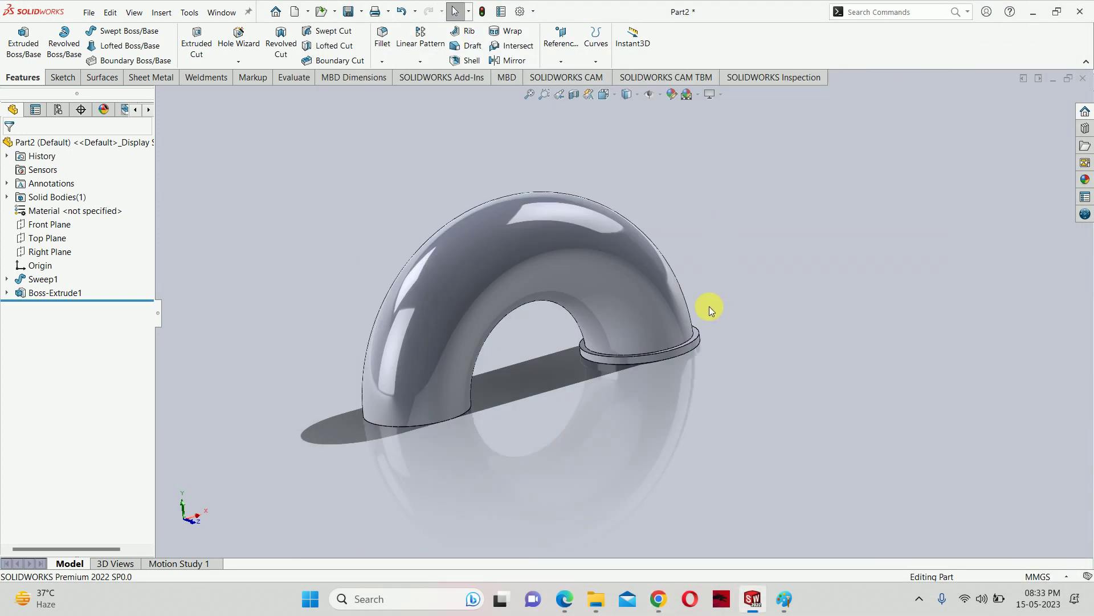
{"action": "left_click", "coordinate": [564, 597]}
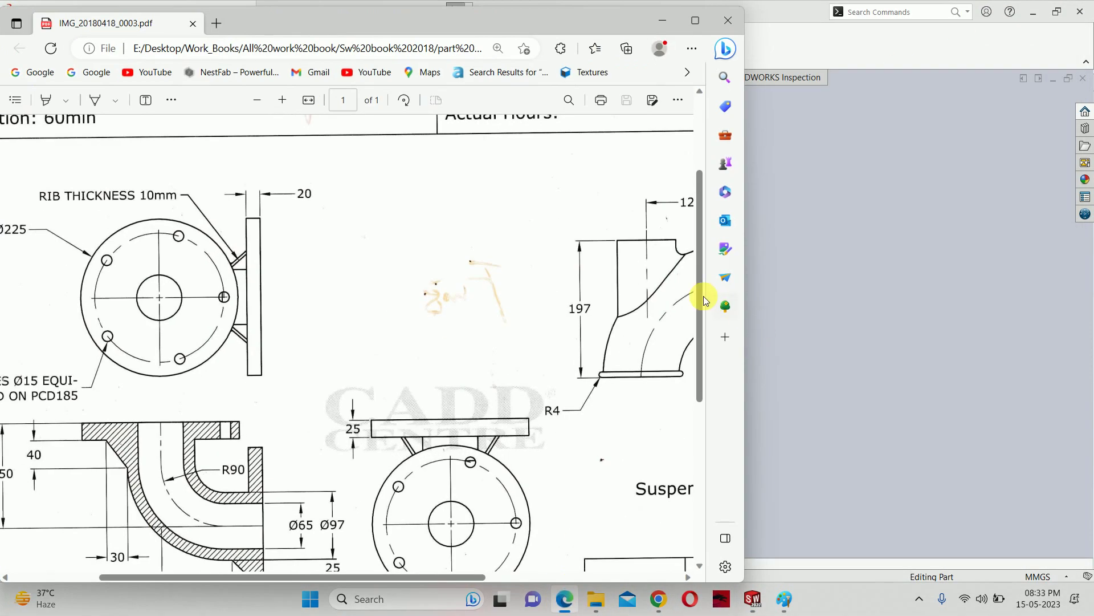
- Maximize the PDF to review the Ø84 and Ø44 top-boss dimensions, then return to SOLIDWORKS
{"action": "left_click", "coordinate": [695, 21]}
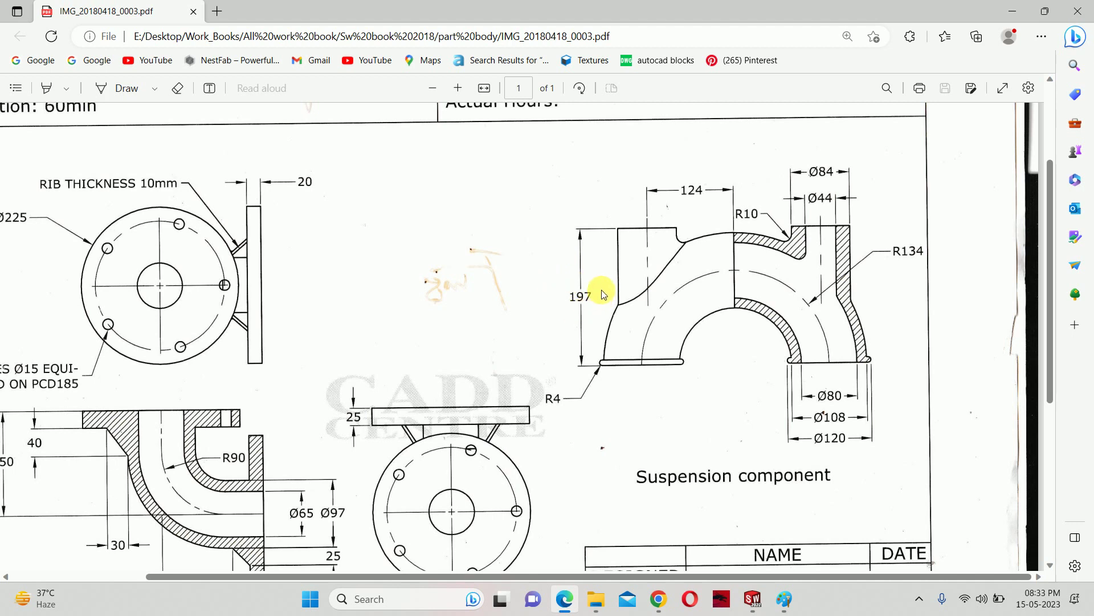
{"action": "left_click", "coordinate": [1069, 6]}
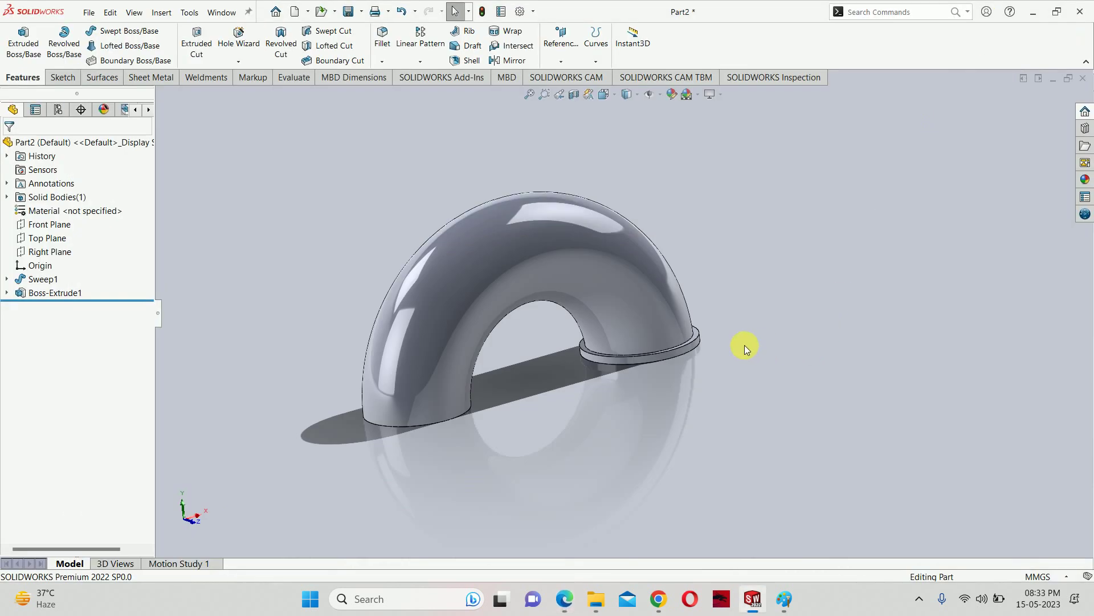
- Highlight the Top, Front and Right planes over the flanged pipe bend, then bring up the drawing PDF
{"action": "left_click", "coordinate": [690, 339]}
{"action": "left_click", "coordinate": [52, 238]}
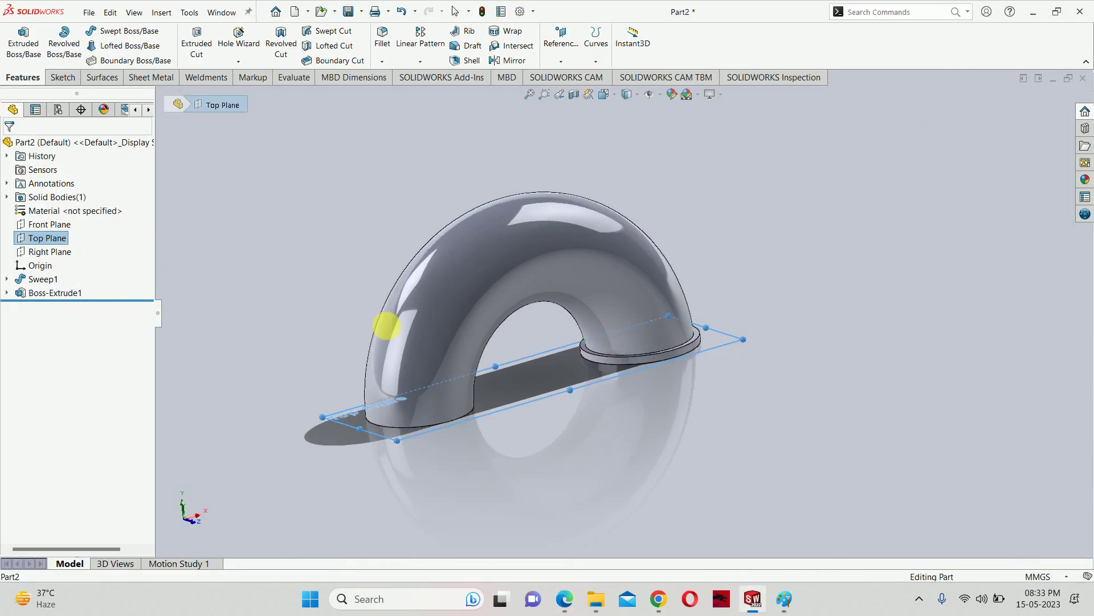
{"action": "left_click", "coordinate": [356, 330]}
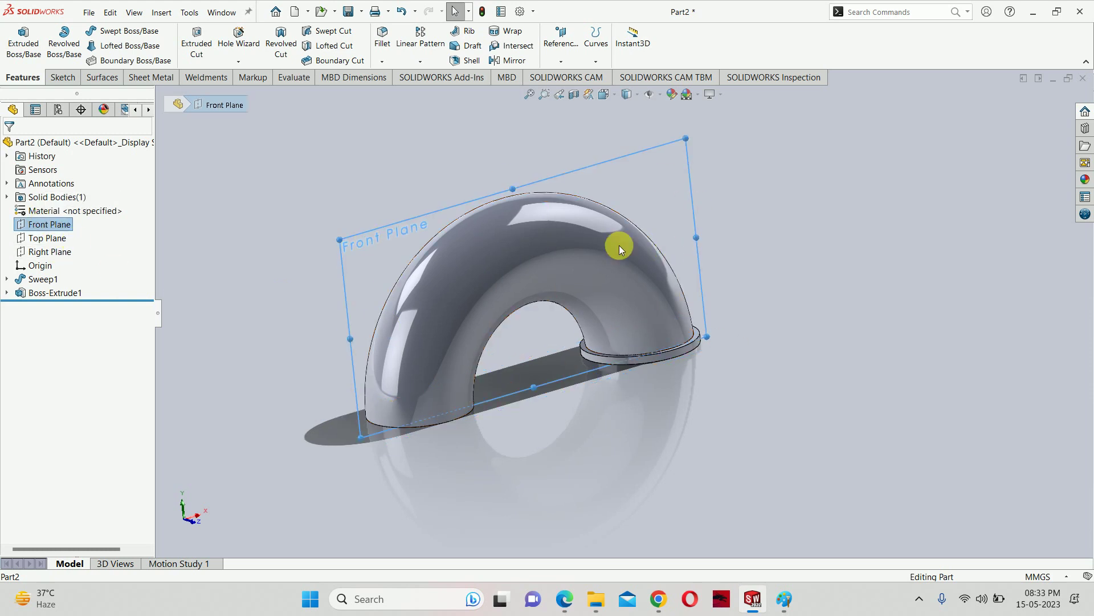
{"action": "left_click", "coordinate": [45, 252]}
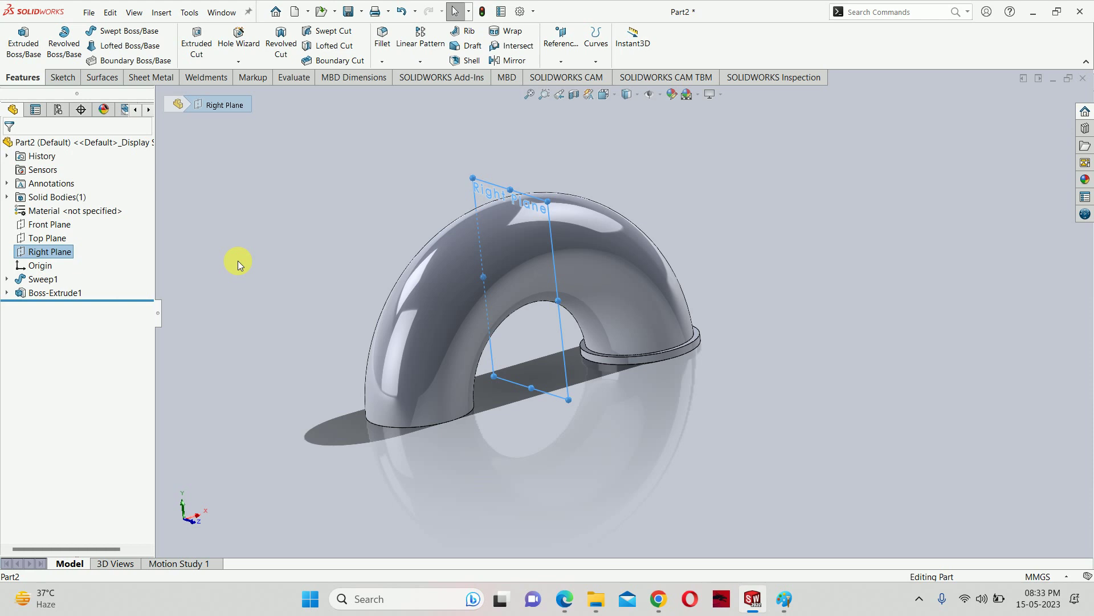
{"action": "left_click", "coordinate": [47, 238]}
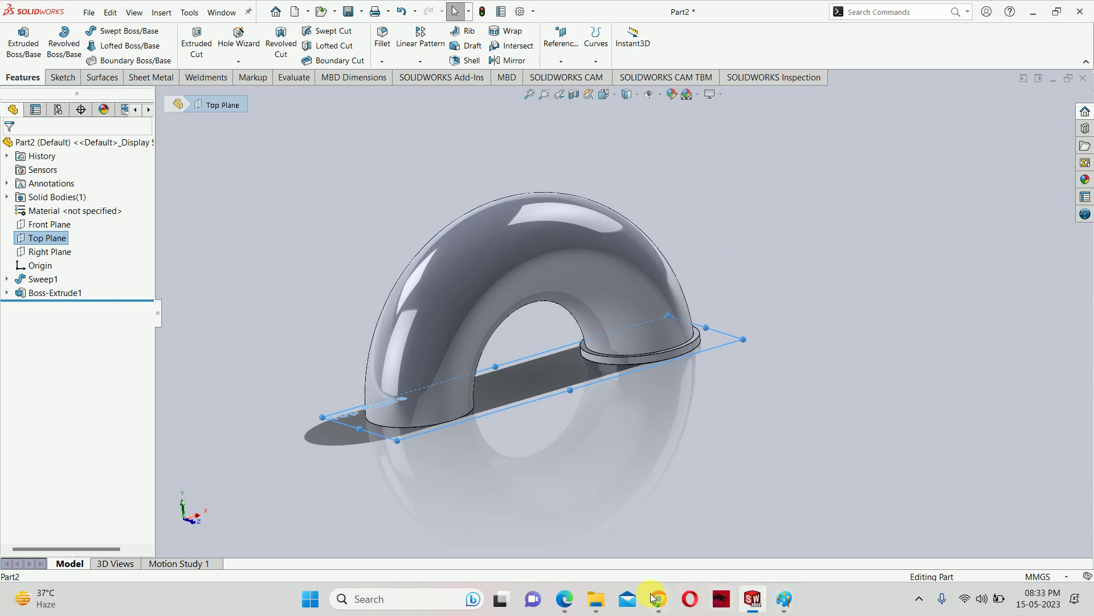
{"action": "left_click", "coordinate": [556, 605]}
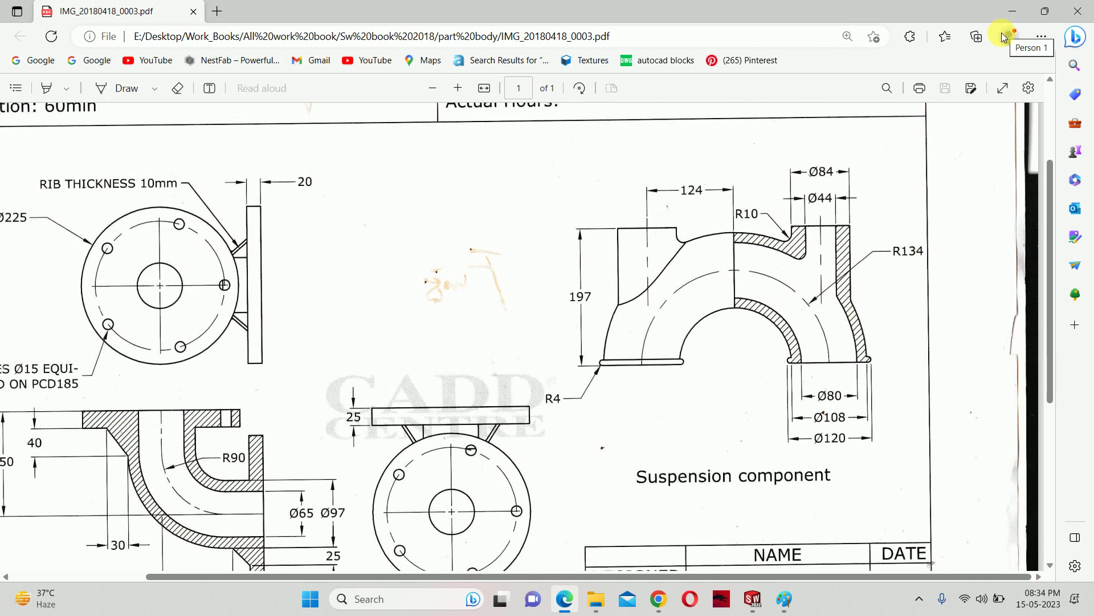
- Minimize the Edge drawing PDF to return to the SOLIDWORKS pipe bend
{"action": "left_click", "coordinate": [1012, 11]}
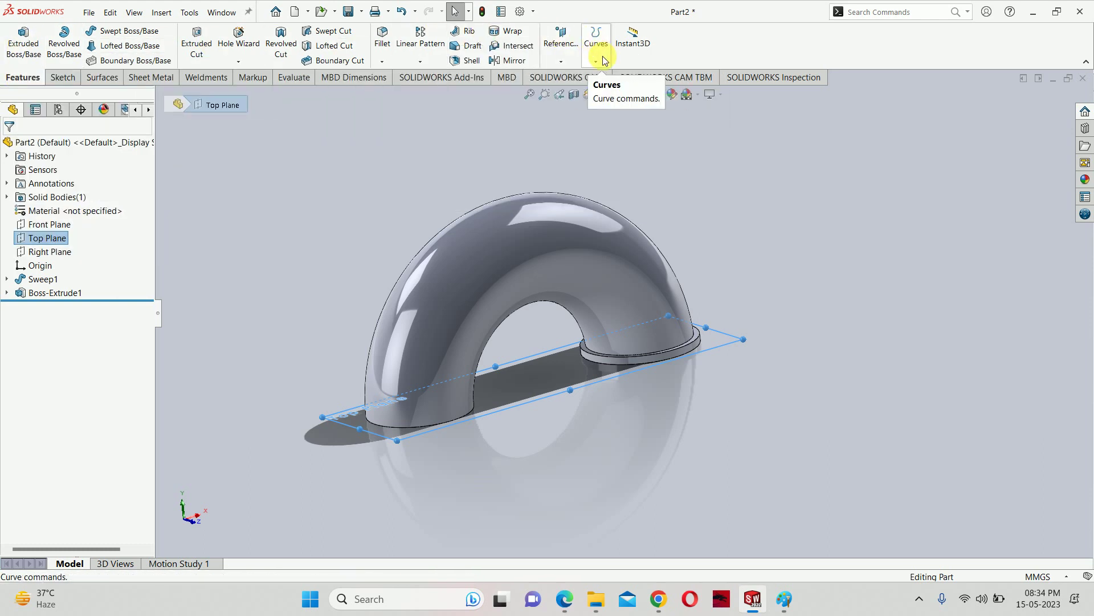
- Create Plane1 offset 197 mm from the Top Plane above the arch, and select it
{"action": "left_click", "coordinate": [566, 60]}
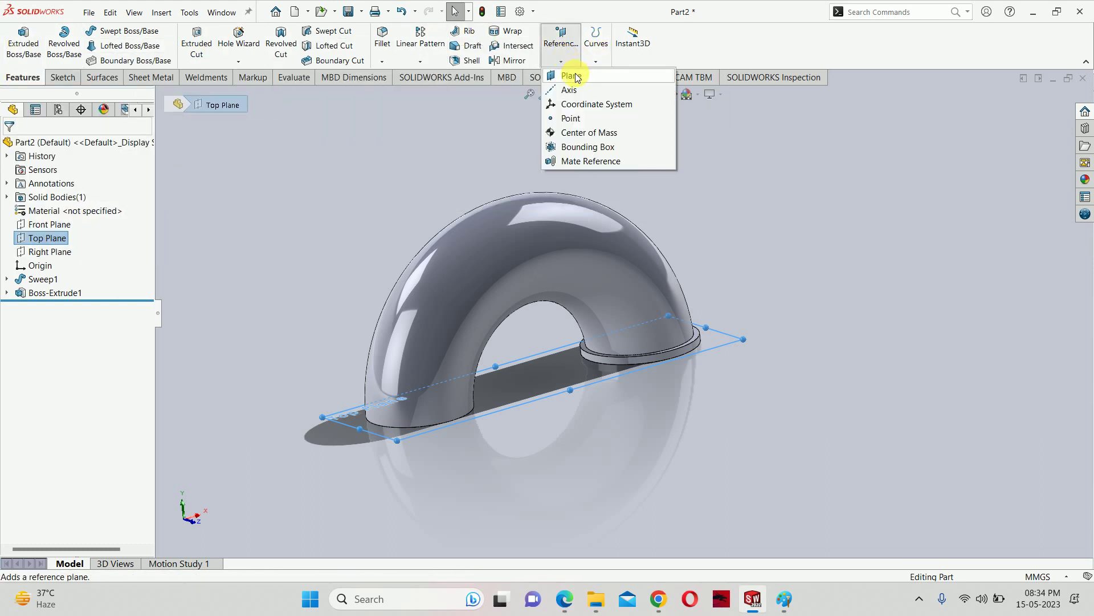
{"action": "left_click", "coordinate": [571, 80]}
{"action": "type", "text": "197"}
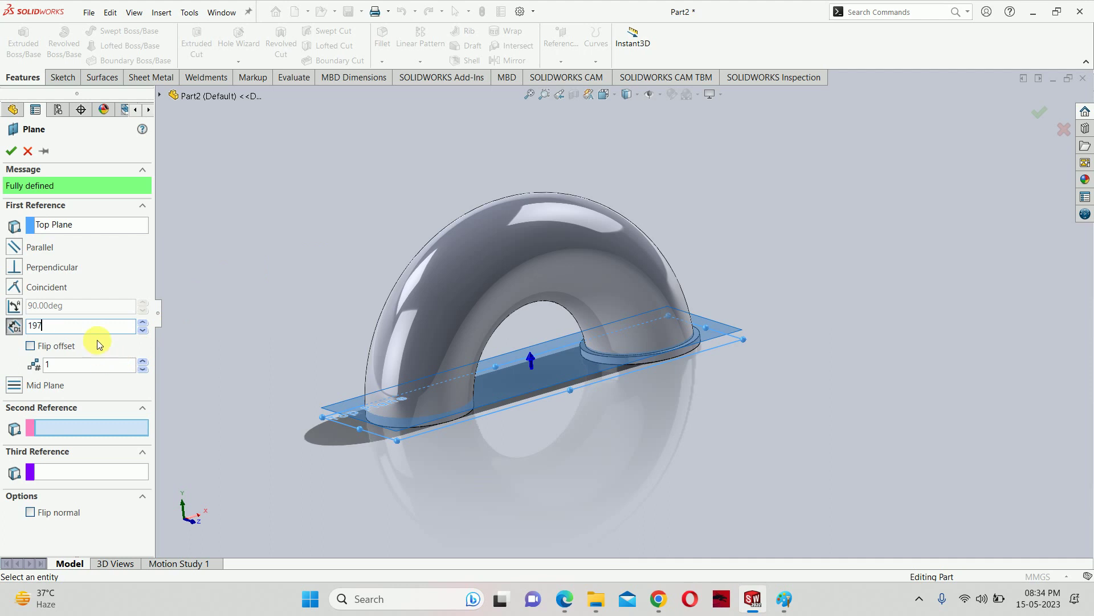
{"action": "key", "text": "Return"}
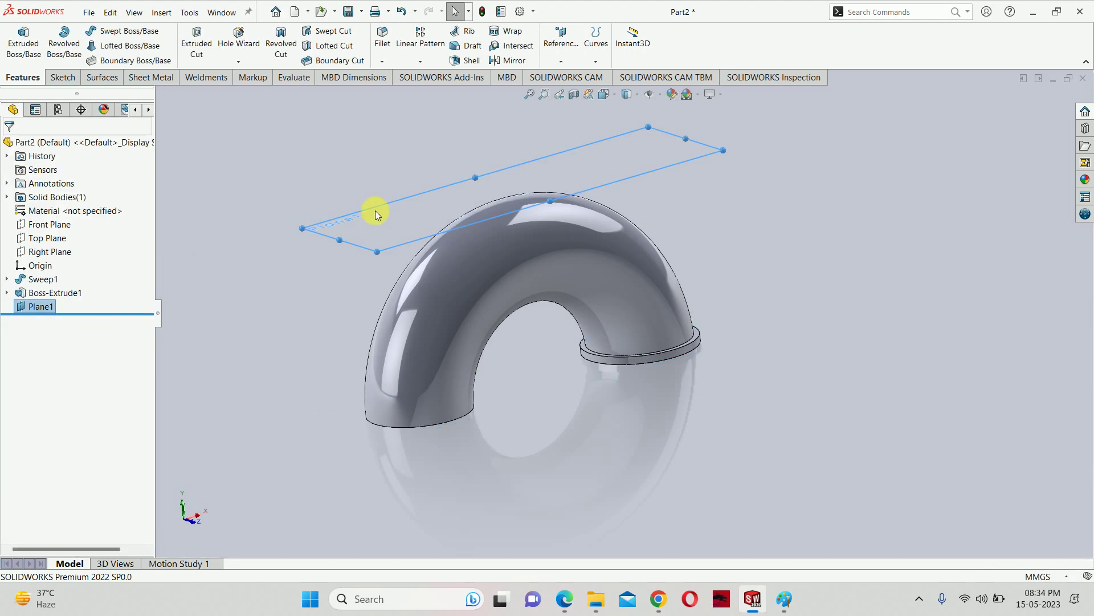
{"action": "left_click", "coordinate": [367, 239]}
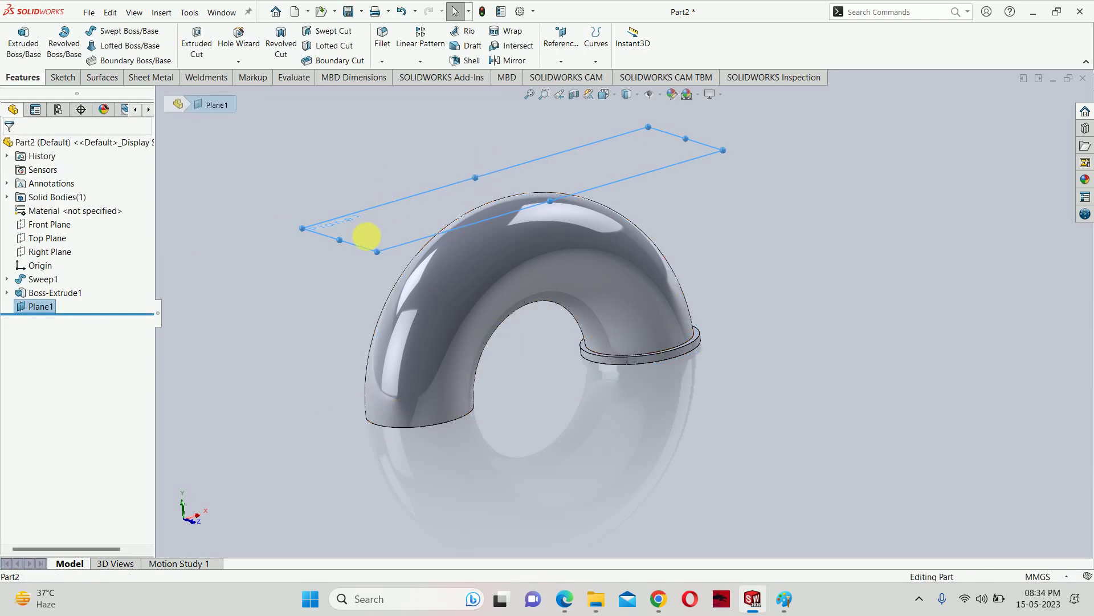
- Start a sketch on Plane1 with vertical and horizontal centerlines from the origin
{"action": "left_click", "coordinate": [428, 207]}
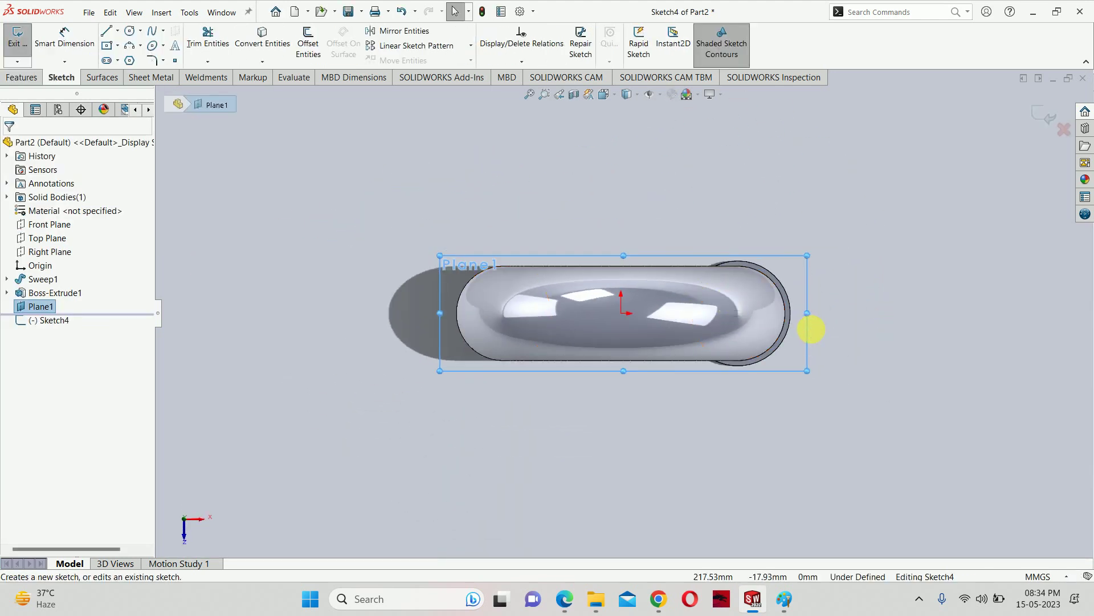
{"action": "left_click", "coordinate": [117, 31]}
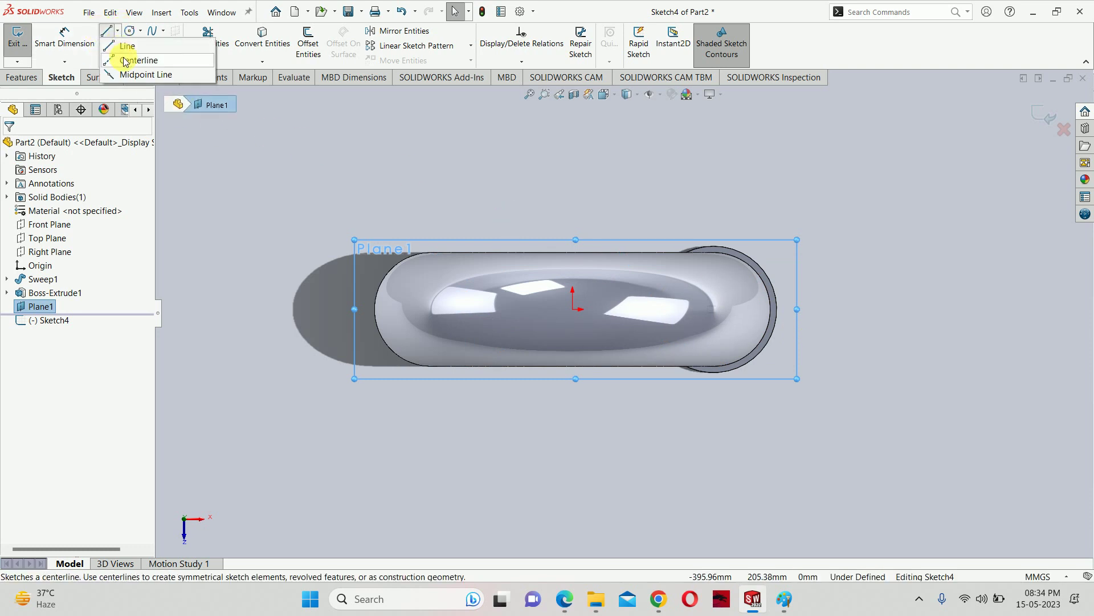
{"action": "left_click", "coordinate": [137, 59]}
{"action": "left_click", "coordinate": [573, 180]}
{"action": "left_click", "coordinate": [573, 309]}
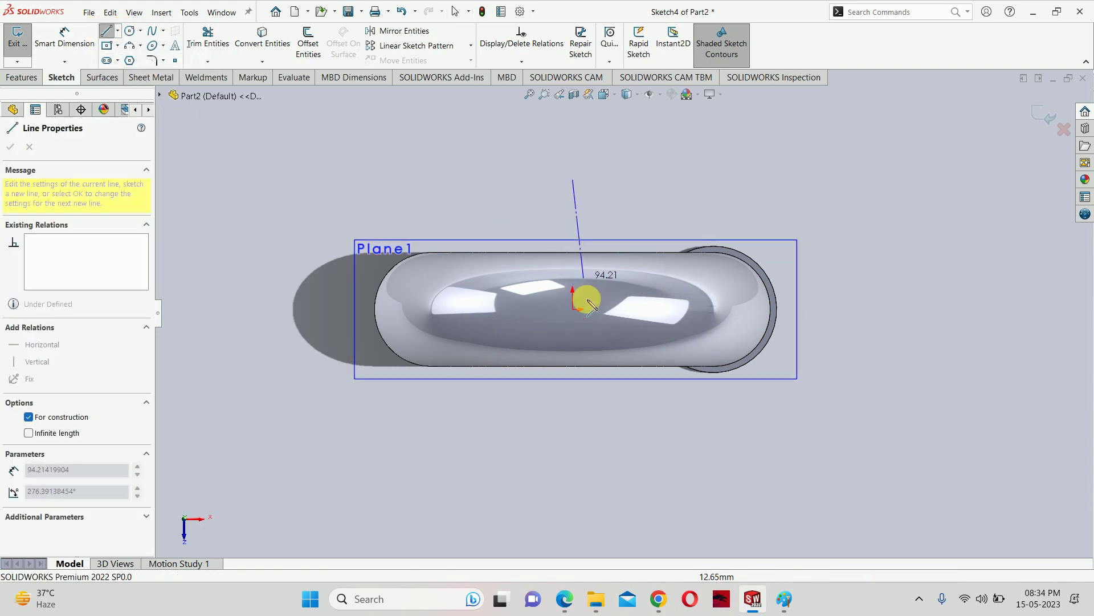
{"action": "left_click", "coordinate": [729, 310]}
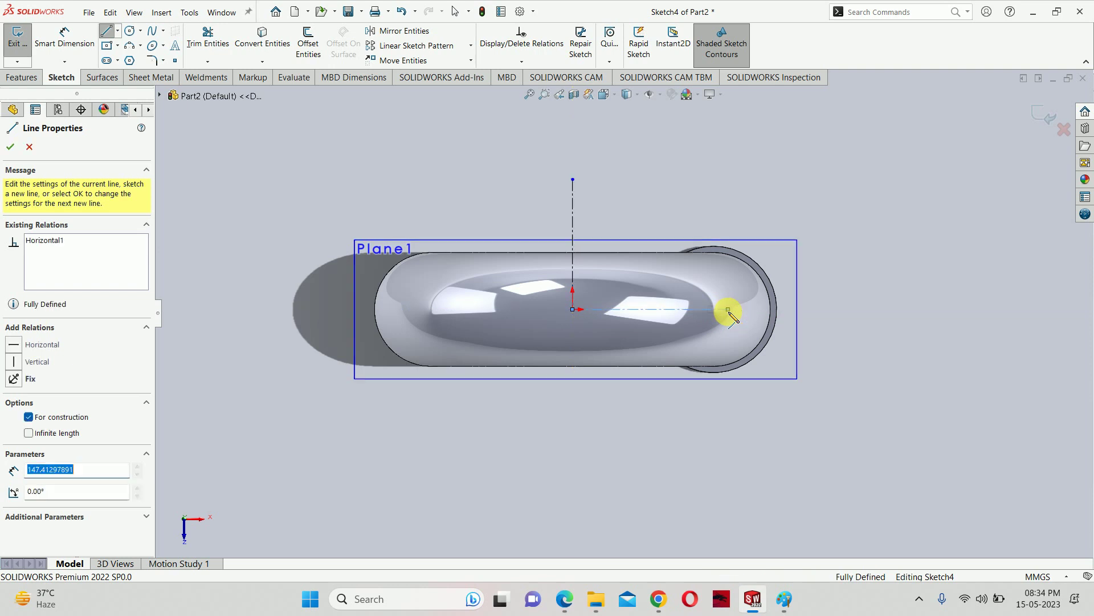
{"action": "key", "text": "Escape"}
- Draw two concentric circles at the horizontal centerline's end and mirror them across the vertical centerline
{"action": "key", "text": "c"}
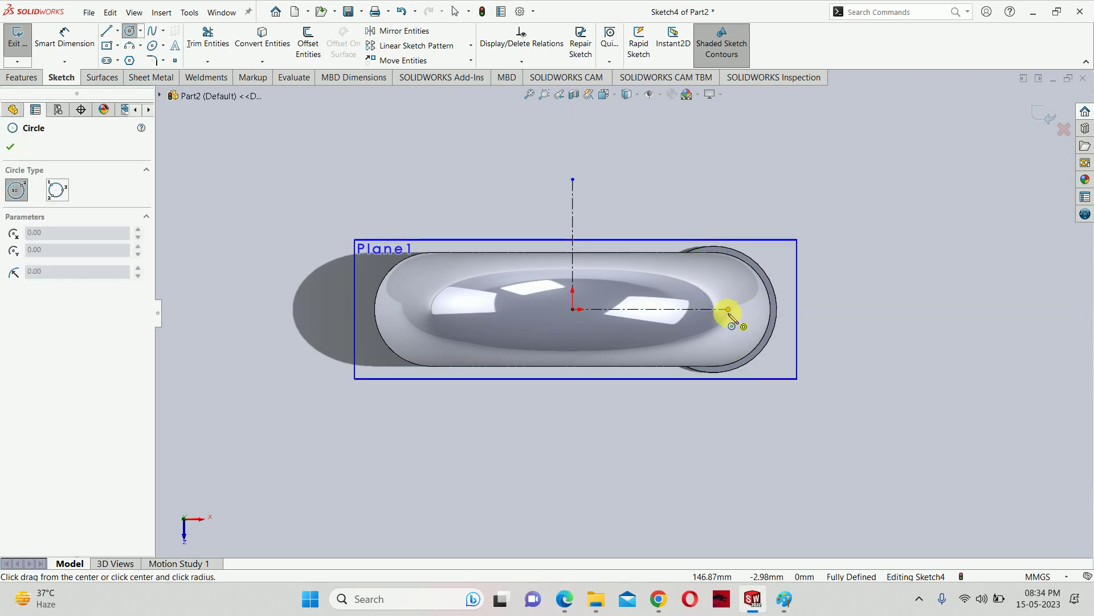
{"action": "left_click", "coordinate": [728, 309]}
{"action": "left_click", "coordinate": [716, 285]}
{"action": "left_click", "coordinate": [728, 309]}
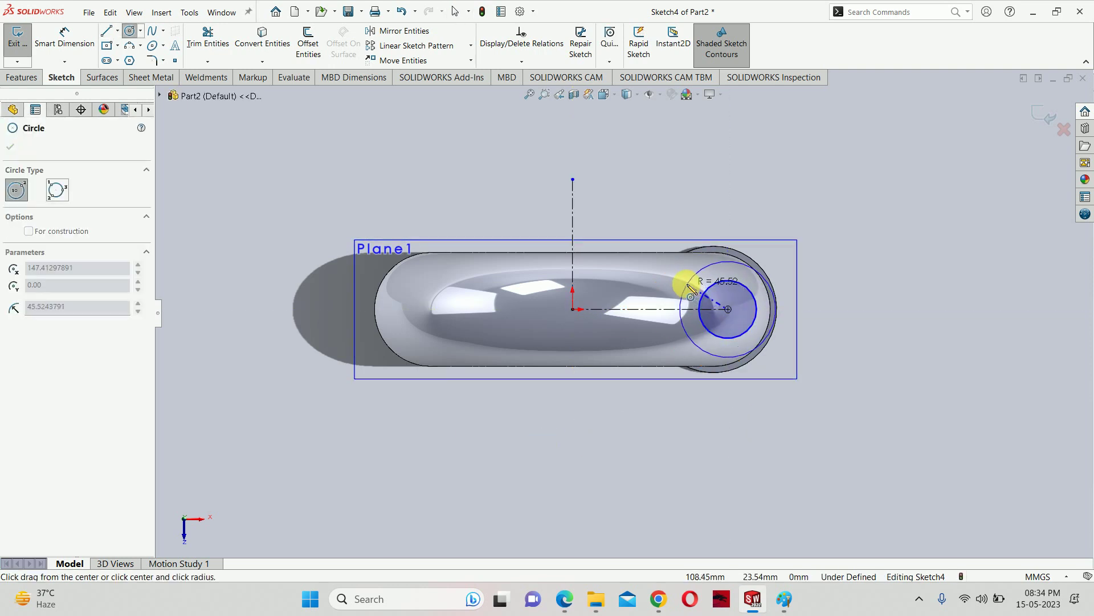
{"action": "left_click", "coordinate": [691, 285]}
{"action": "key", "text": "Escape"}
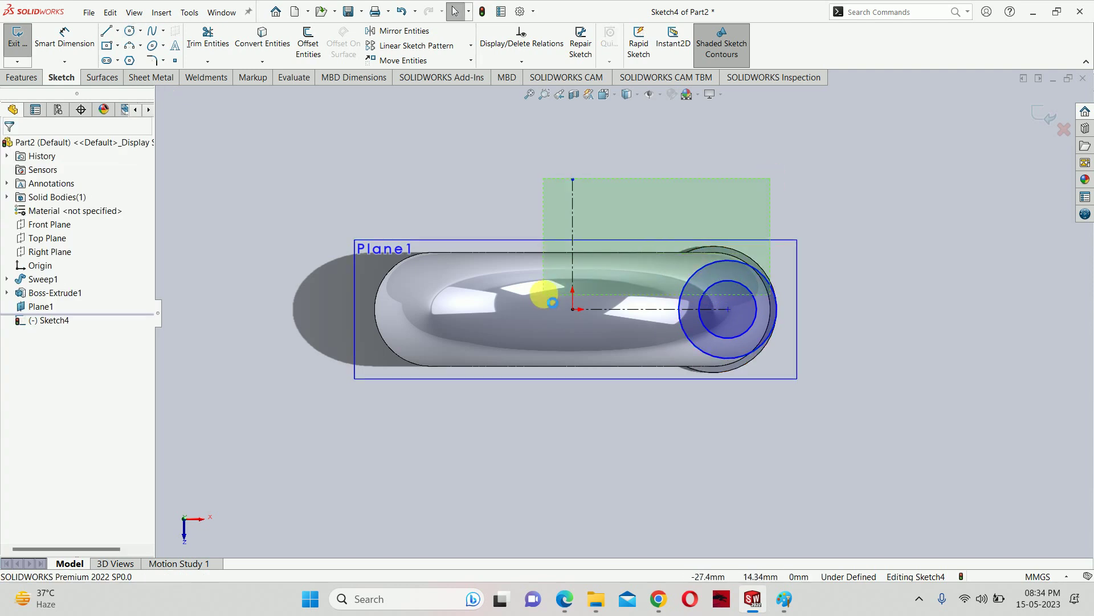
{"action": "left_click_drag", "start_coordinate": [577, 278], "coordinate": [533, 295]}
{"action": "left_click", "coordinate": [404, 30]}
- Dimension the circles to Ø44 inner and Ø84 outer diameters
{"action": "left_click", "coordinate": [439, 165]}
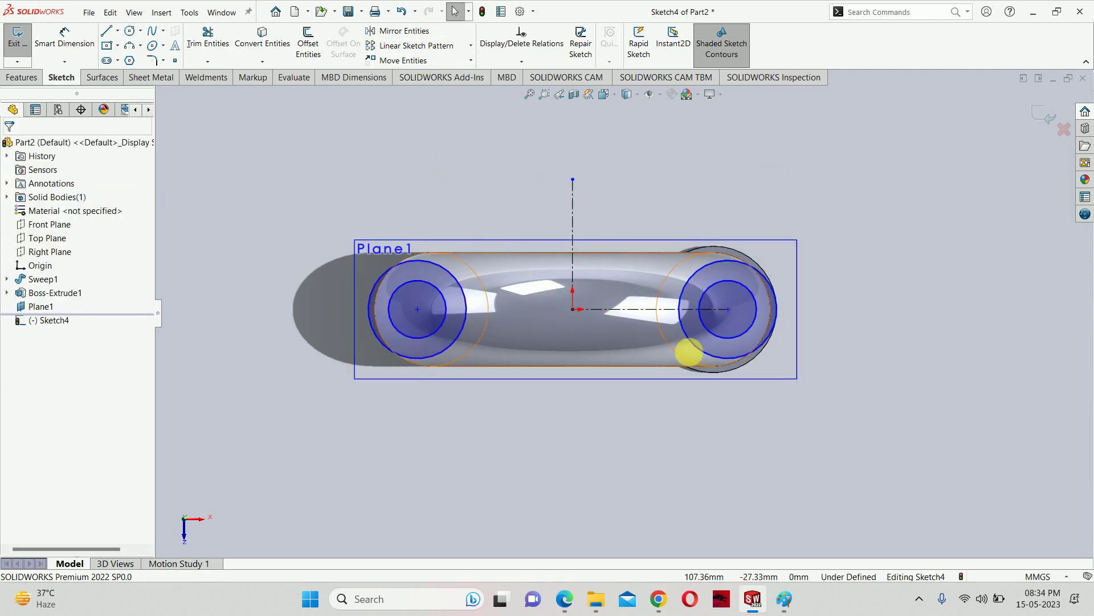
{"action": "right_click_drag", "start_coordinate": [691, 349], "coordinate": [667, 225]}
{"action": "left_click", "coordinate": [716, 283]}
{"action": "left_click", "coordinate": [566, 165]}
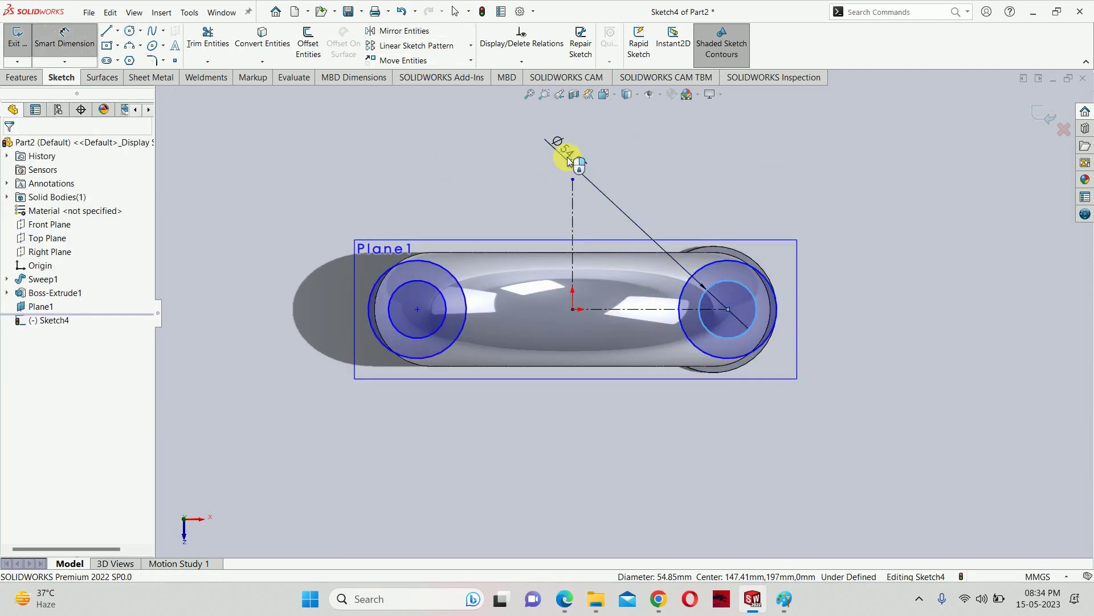
{"action": "type", "text": "40"}
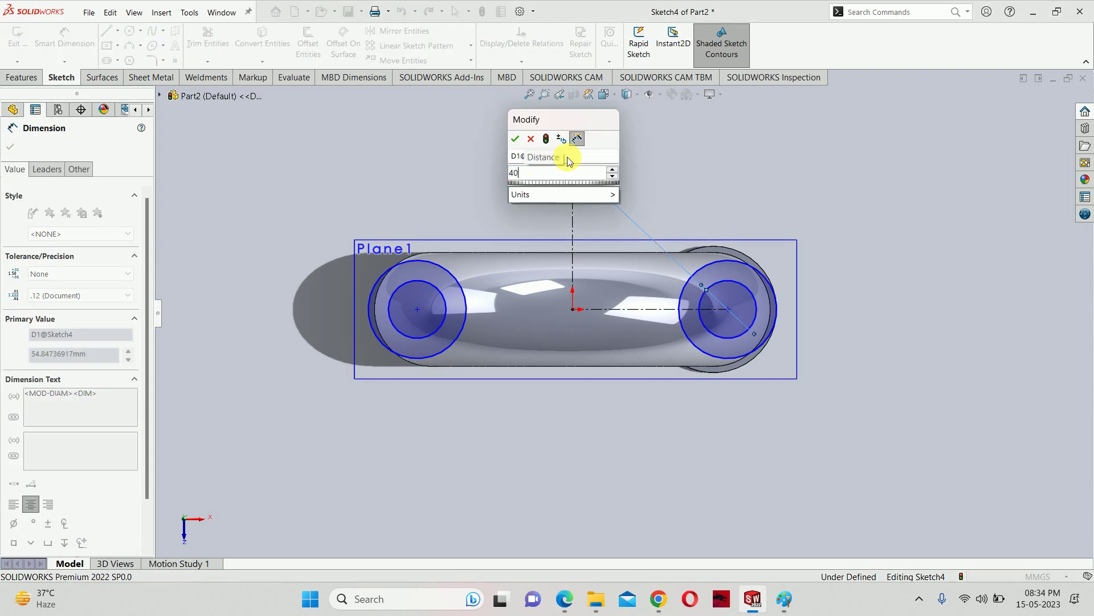
{"action": "key", "text": "Return"}
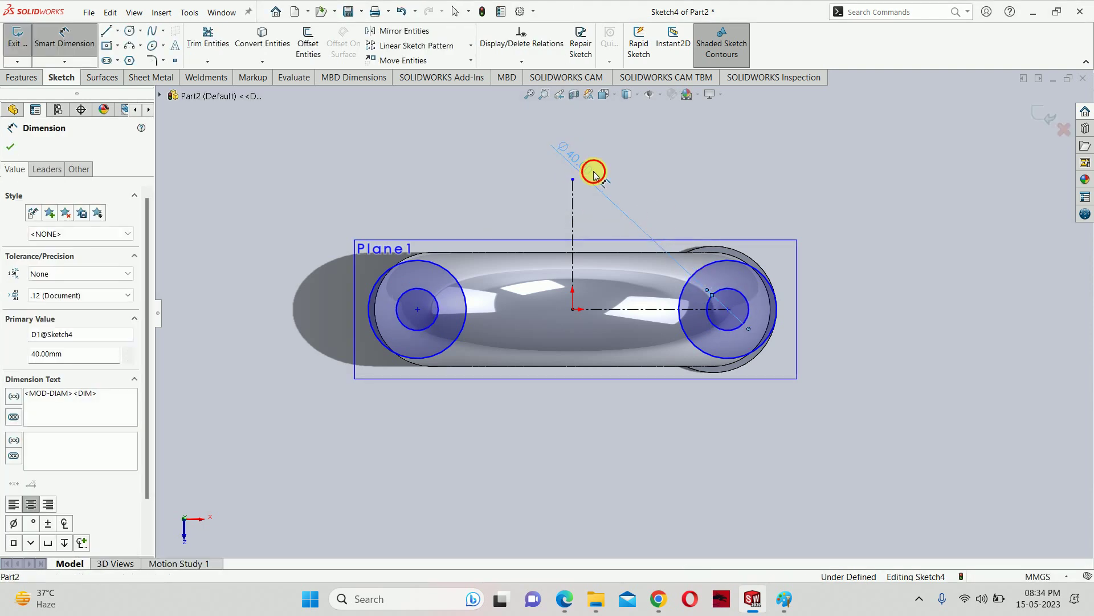
{"action": "double_click", "coordinate": [594, 172]}
{"action": "type", "text": "44"}
{"action": "key", "text": "Return"}
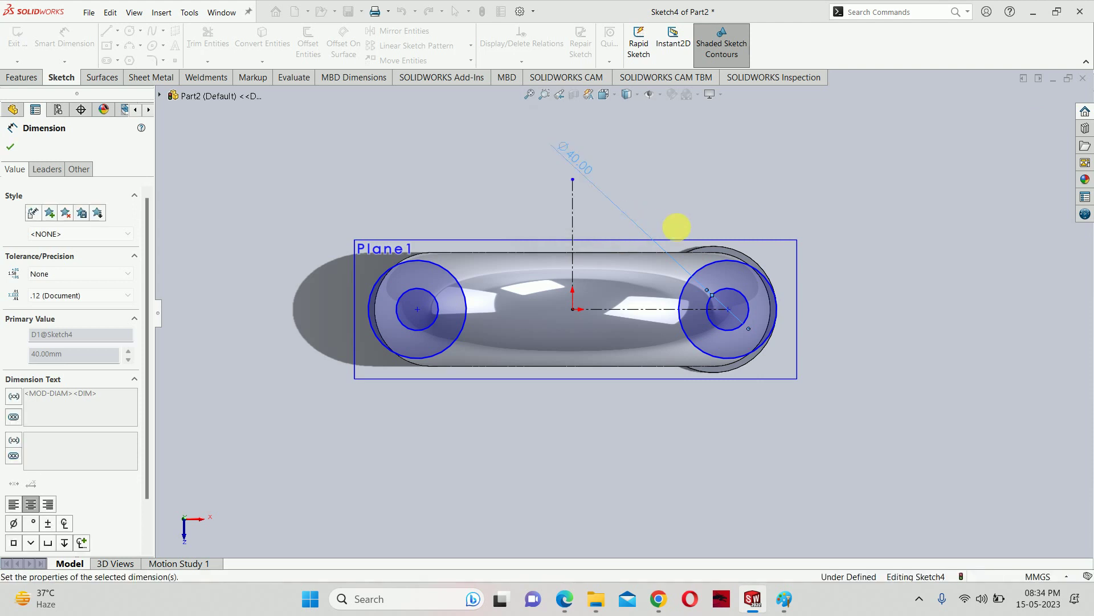
{"action": "left_click", "coordinate": [698, 270]}
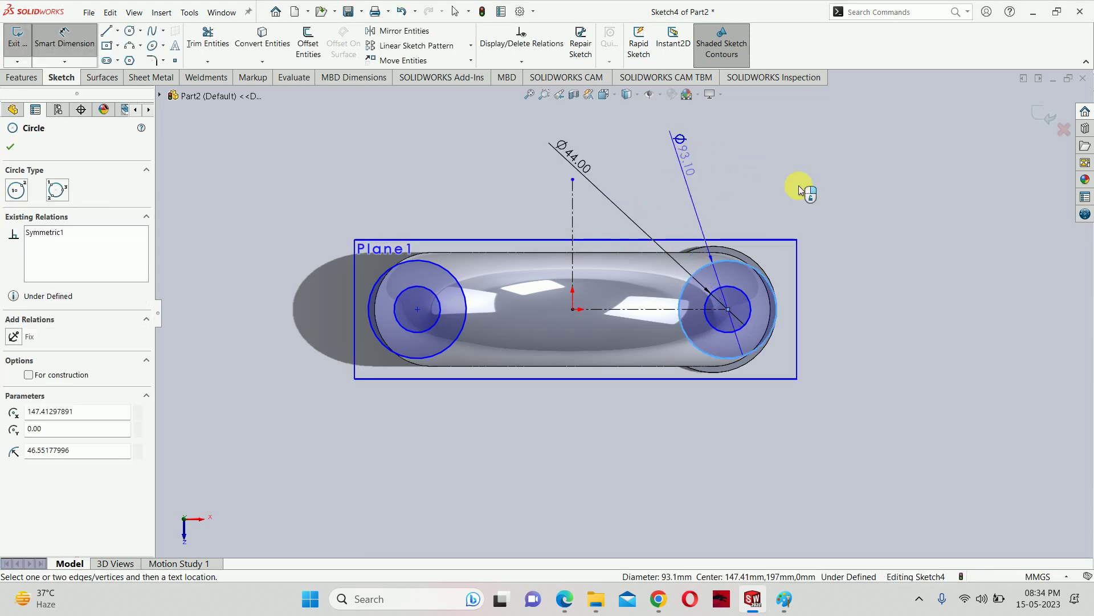
{"action": "left_click", "coordinate": [825, 188]}
{"action": "type", "text": "84"}
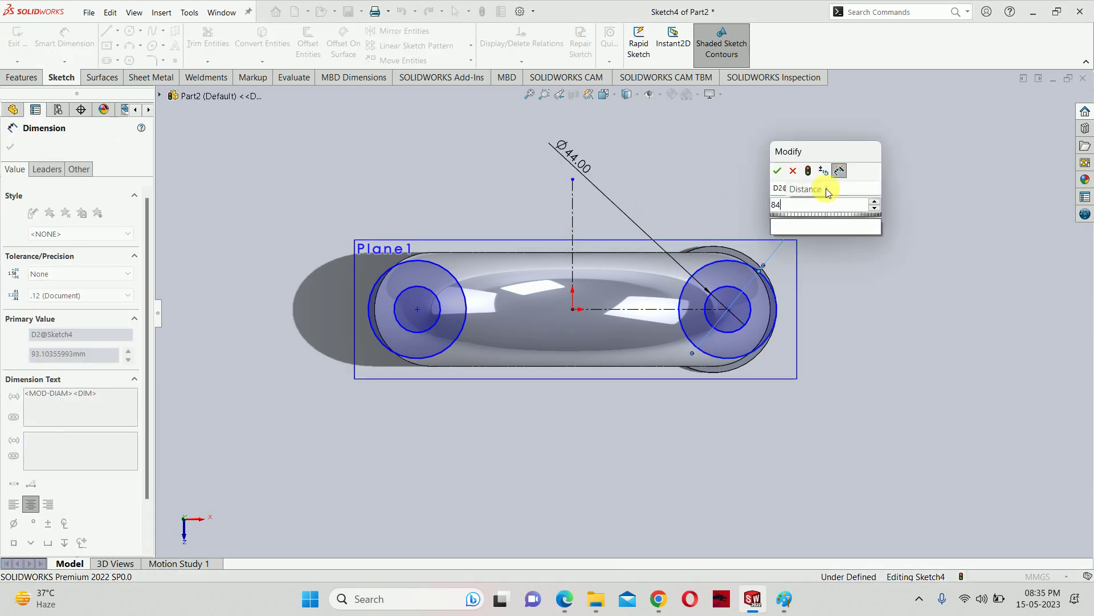
{"action": "key", "text": "Return"}
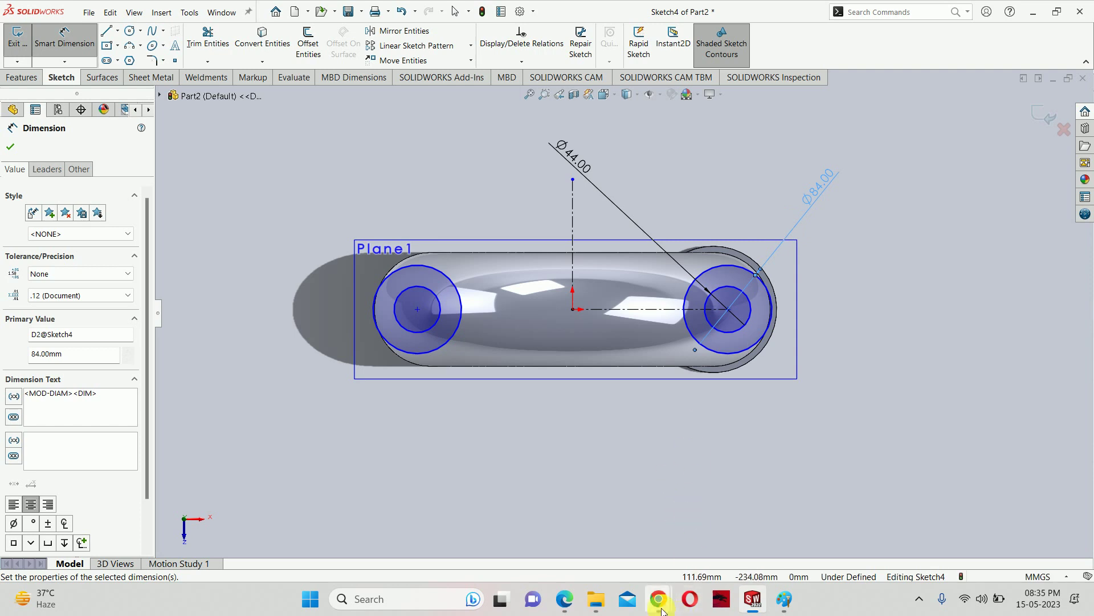
- After checking the drawing PDF, place the circle centres 124 mm from the vertical centerline
{"action": "left_click", "coordinate": [564, 598]}
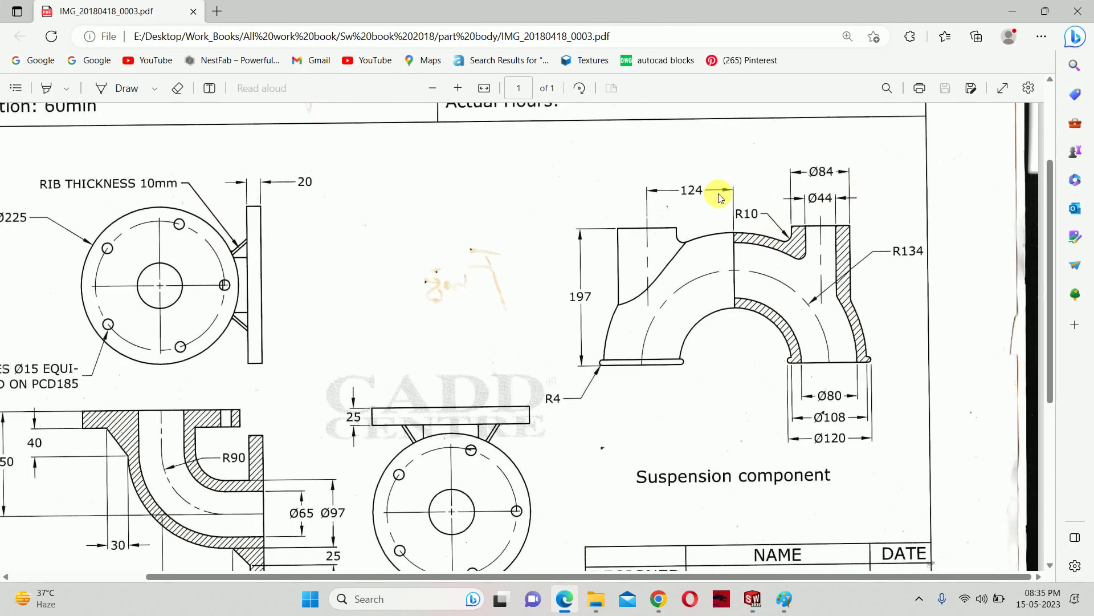
{"action": "left_click", "coordinate": [1014, 18]}
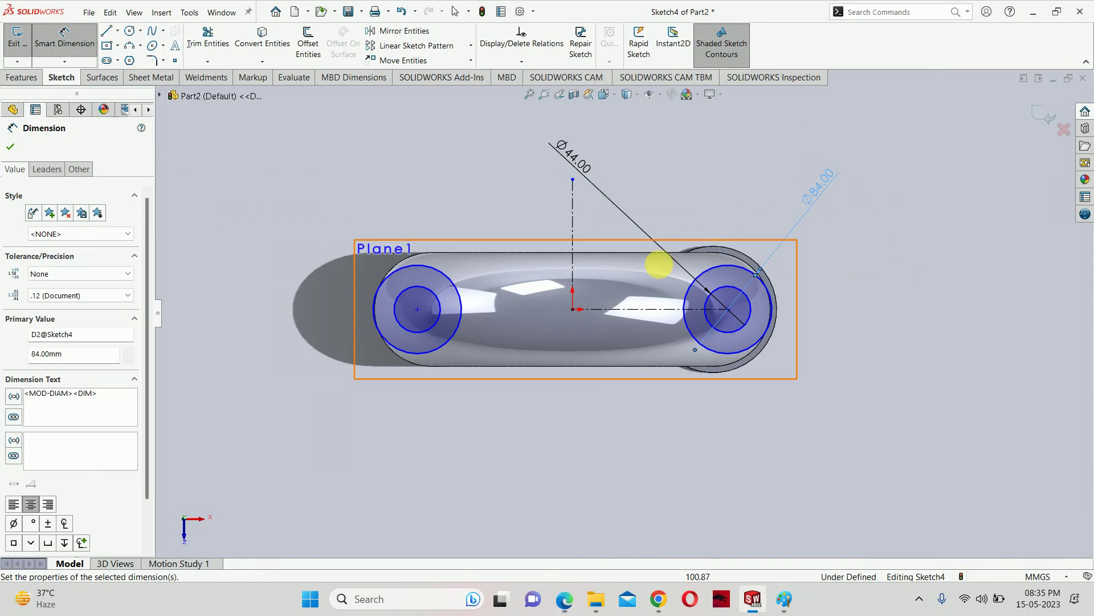
{"action": "left_click", "coordinate": [727, 309]}
{"action": "left_click", "coordinate": [651, 450]}
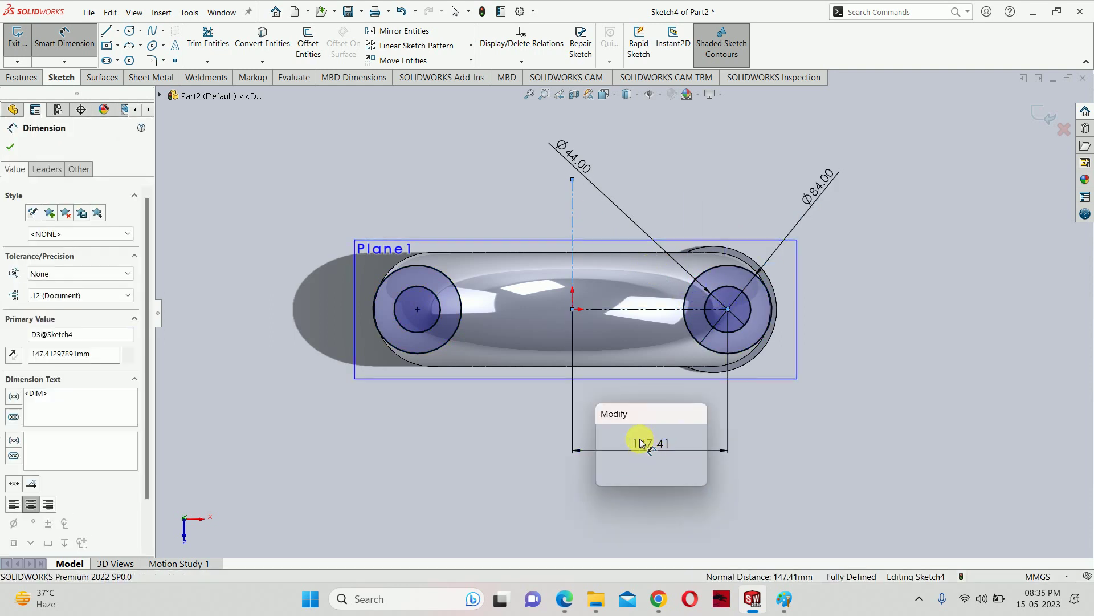
{"action": "type", "text": "124"}
{"action": "key", "text": "Return"}
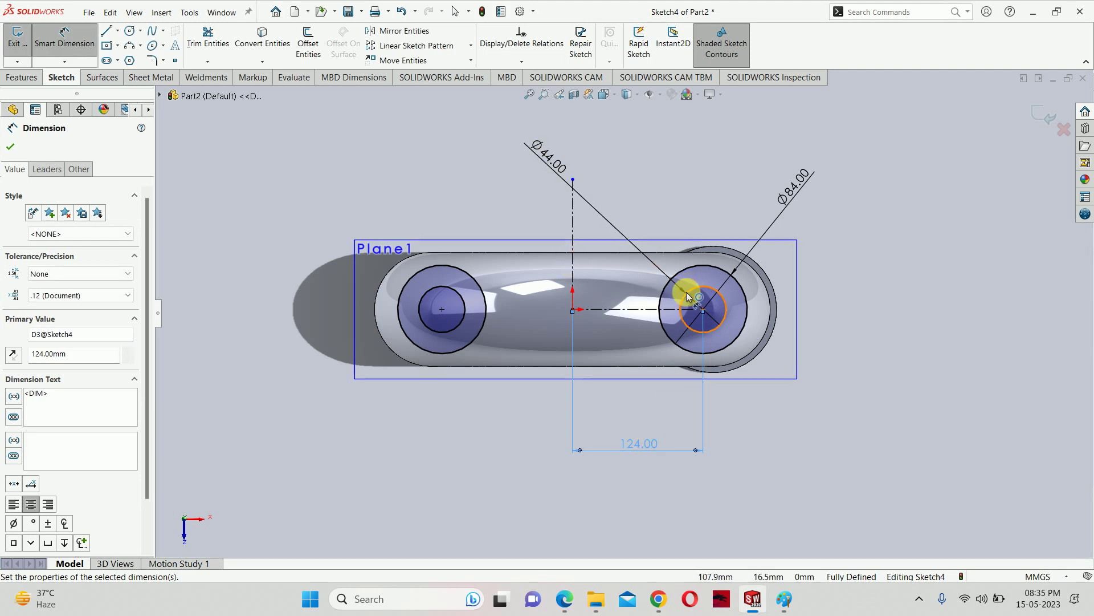
- Exit the circle sketch and select Sketch4 for extruding
{"action": "left_click", "coordinate": [1045, 116]}
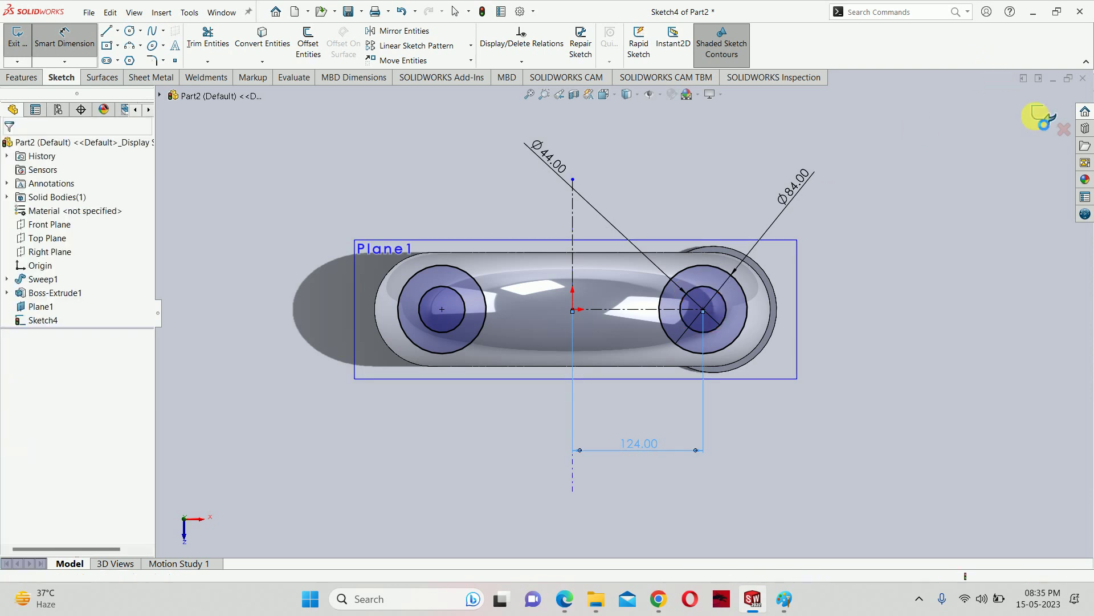
{"action": "left_click", "coordinate": [556, 188]}
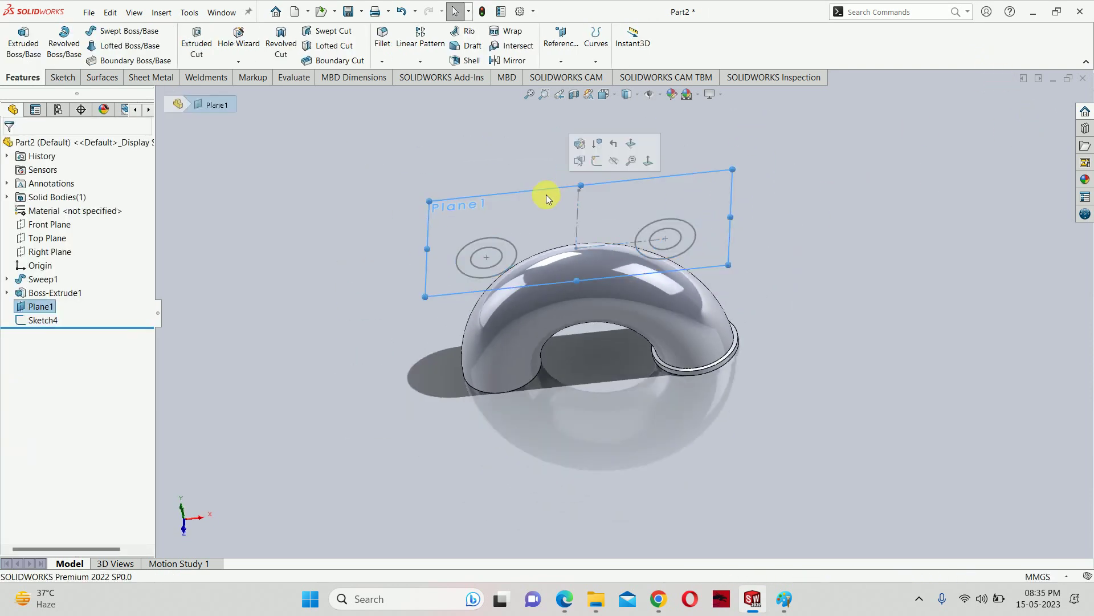
{"action": "mouse_move", "coordinate": [605, 164]}
{"action": "middle_mouse_down"}
{"action": "mouse_move", "coordinate": [565, 220]}
{"action": "mouse_move", "coordinate": [524, 190]}
{"action": "mouse_move", "coordinate": [441, 222]}
{"action": "middle_mouse_up"}
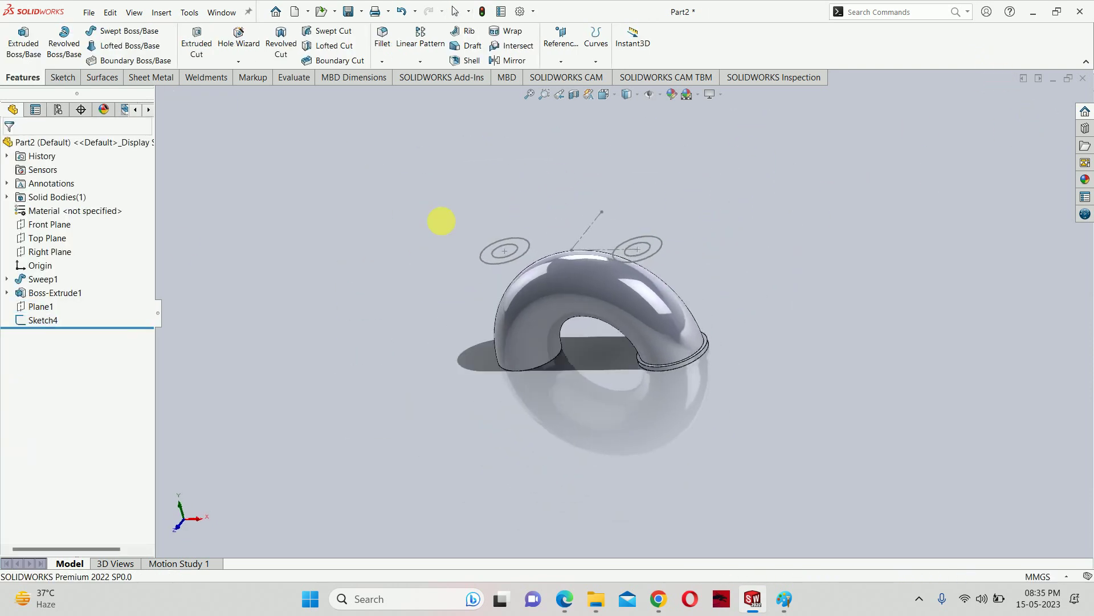
{"action": "left_click", "coordinate": [24, 323]}
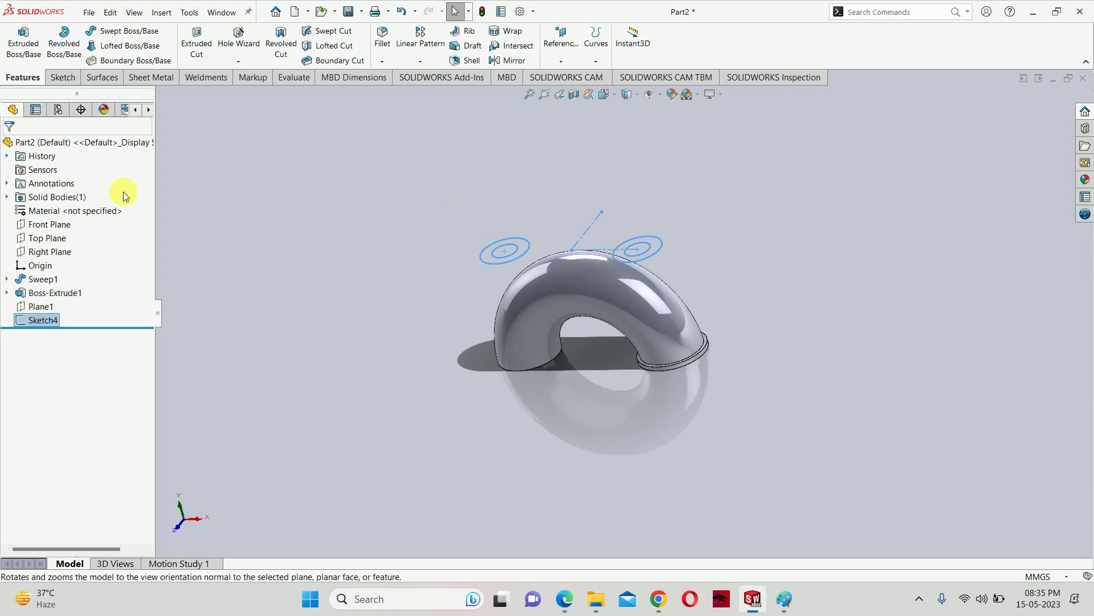
{"action": "left_click", "coordinate": [21, 42]}
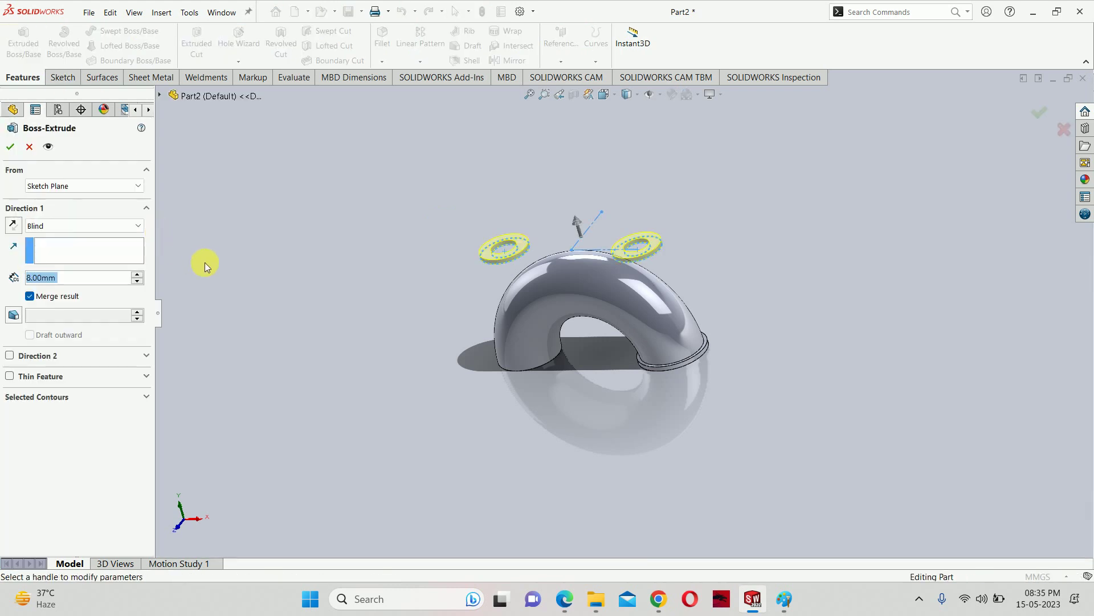
- Extrude the rings downward Up To Next so both bosses merge into the pipe
{"action": "mouse_move", "coordinate": [433, 306]}
{"action": "middle_mouse_down"}
{"action": "mouse_move", "coordinate": [443, 246]}
{"action": "mouse_move", "coordinate": [608, 271]}
{"action": "middle_mouse_up"}
{"action": "scroll", "coordinate": [557, 201], "scroll_direction": "down", "scroll_amount": 3}
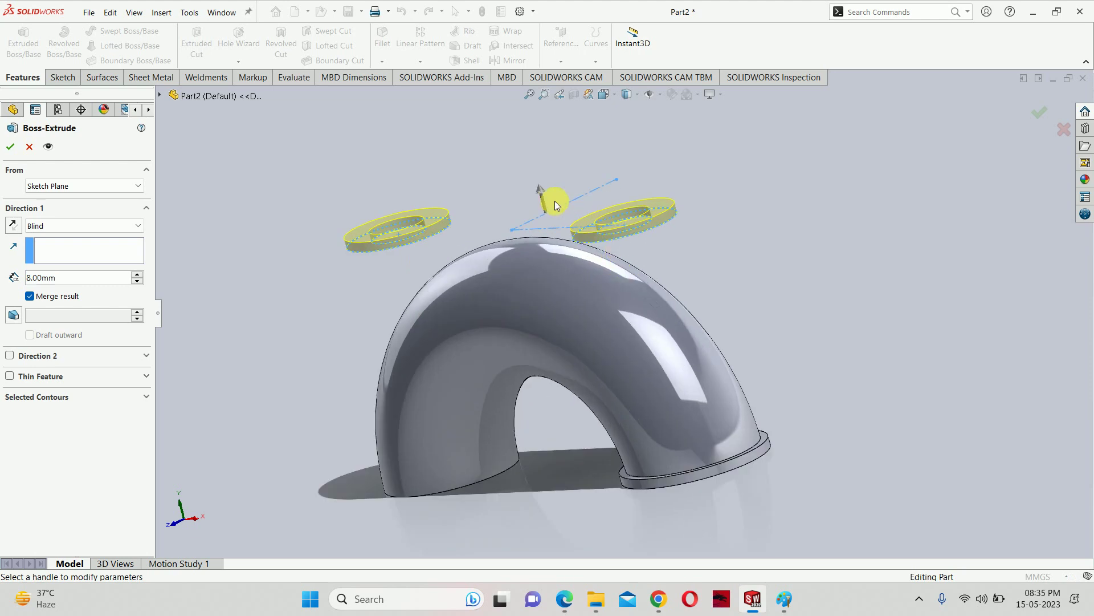
{"action": "scroll", "coordinate": [557, 201], "scroll_direction": "down", "scroll_amount": 2}
{"action": "left_click", "coordinate": [13, 227]}
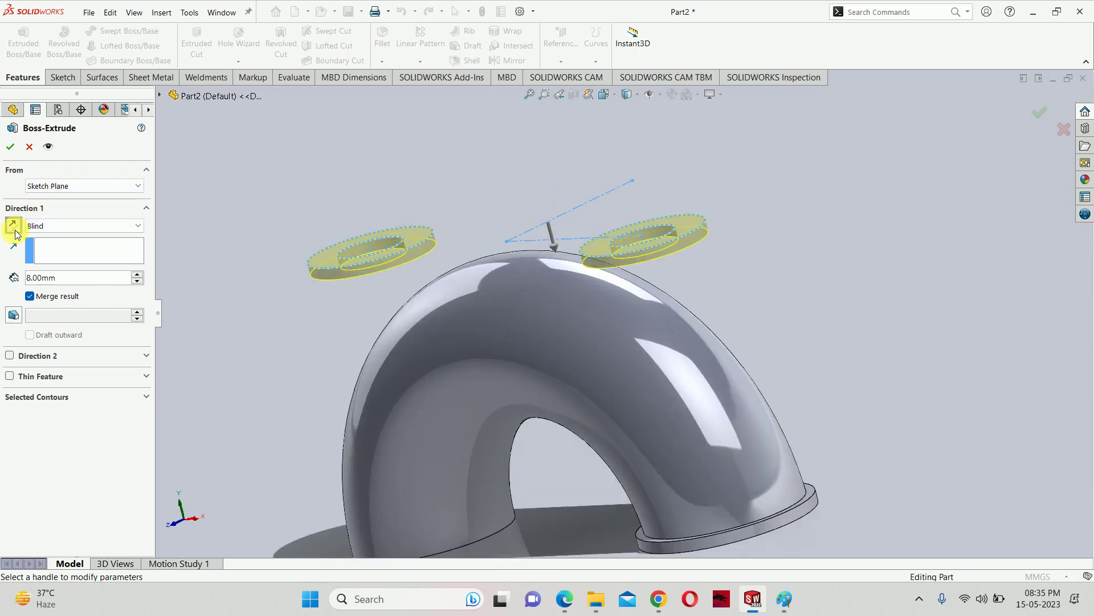
{"action": "left_click", "coordinate": [44, 226]}
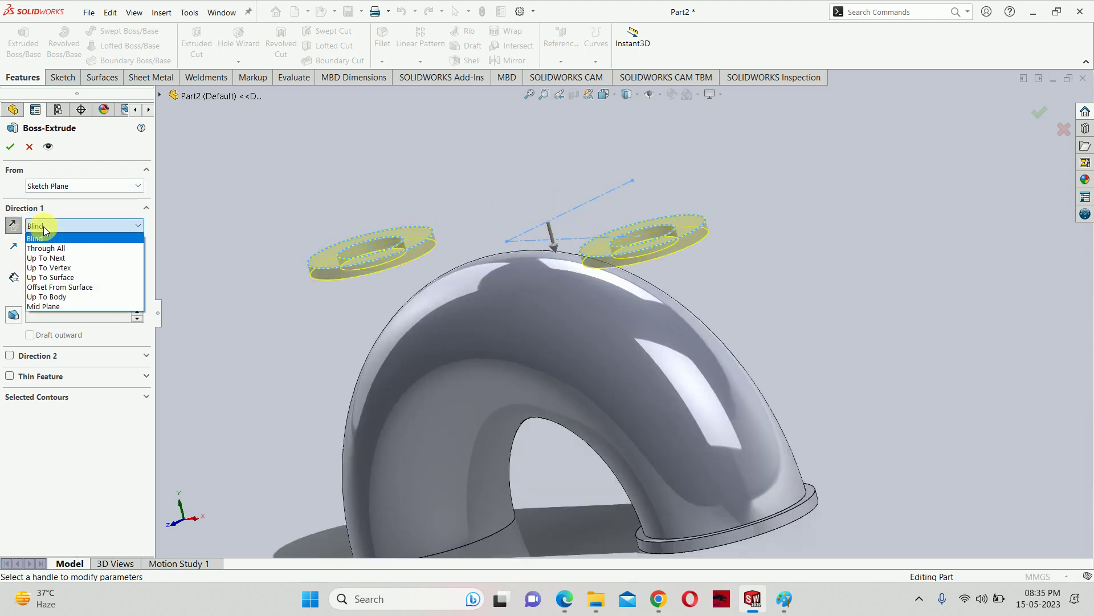
{"action": "left_click", "coordinate": [46, 255]}
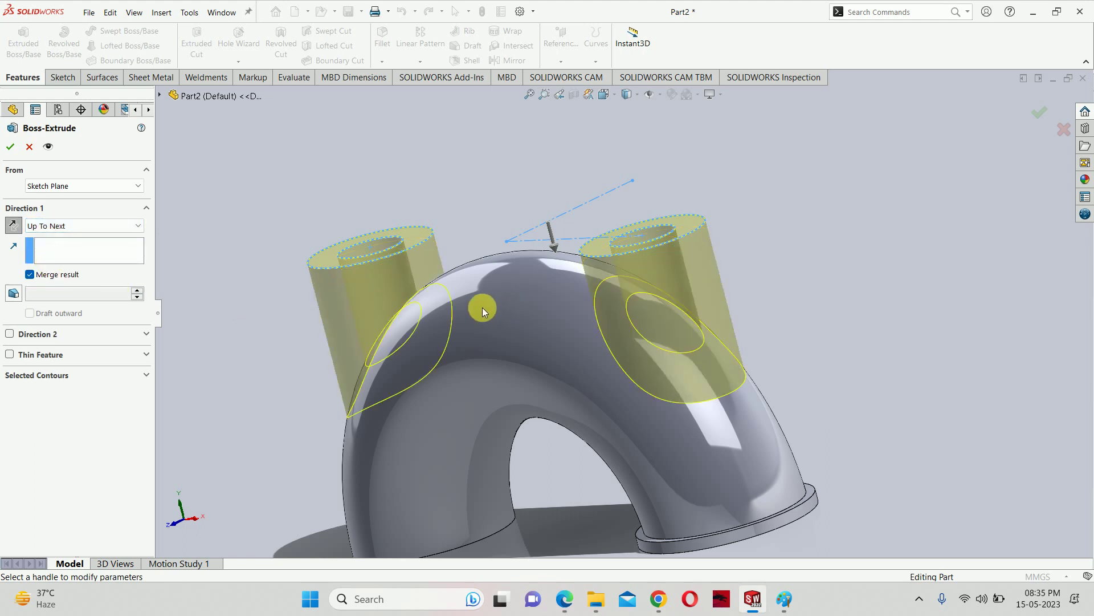
{"action": "mouse_move", "coordinate": [482, 311]}
{"action": "middle_mouse_down"}
{"action": "mouse_move", "coordinate": [540, 381]}
{"action": "mouse_move", "coordinate": [521, 317]}
{"action": "mouse_move", "coordinate": [489, 313]}
{"action": "mouse_move", "coordinate": [497, 326]}
{"action": "middle_mouse_up"}
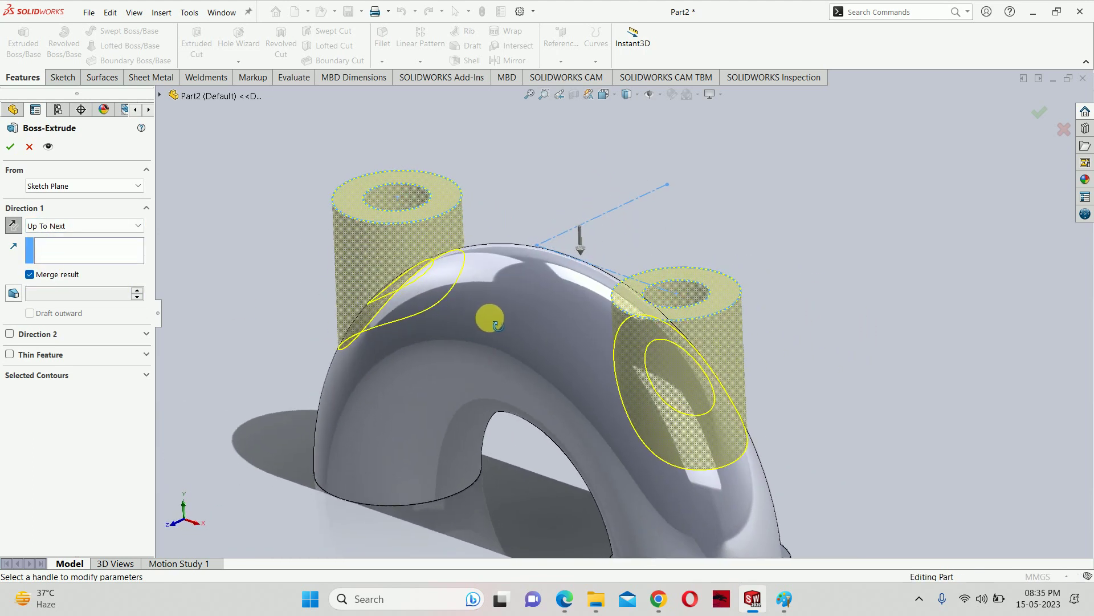
{"action": "left_click", "coordinate": [13, 149]}
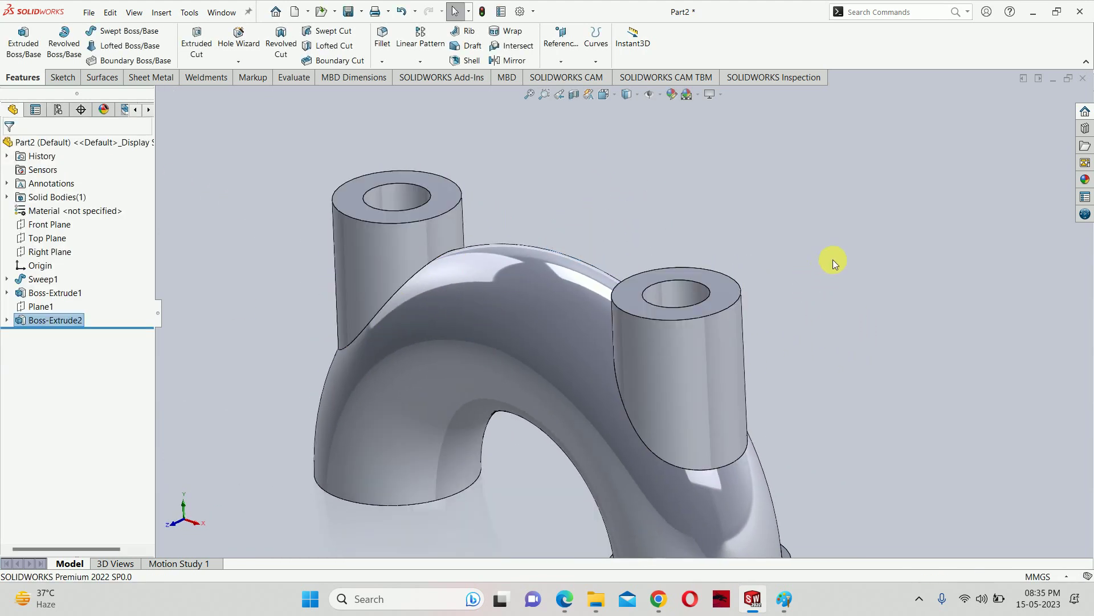
{"action": "scroll", "coordinate": [824, 268], "scroll_direction": "up", "scroll_amount": 3}
{"action": "scroll", "coordinate": [614, 337], "scroll_direction": "up", "scroll_amount": 2}
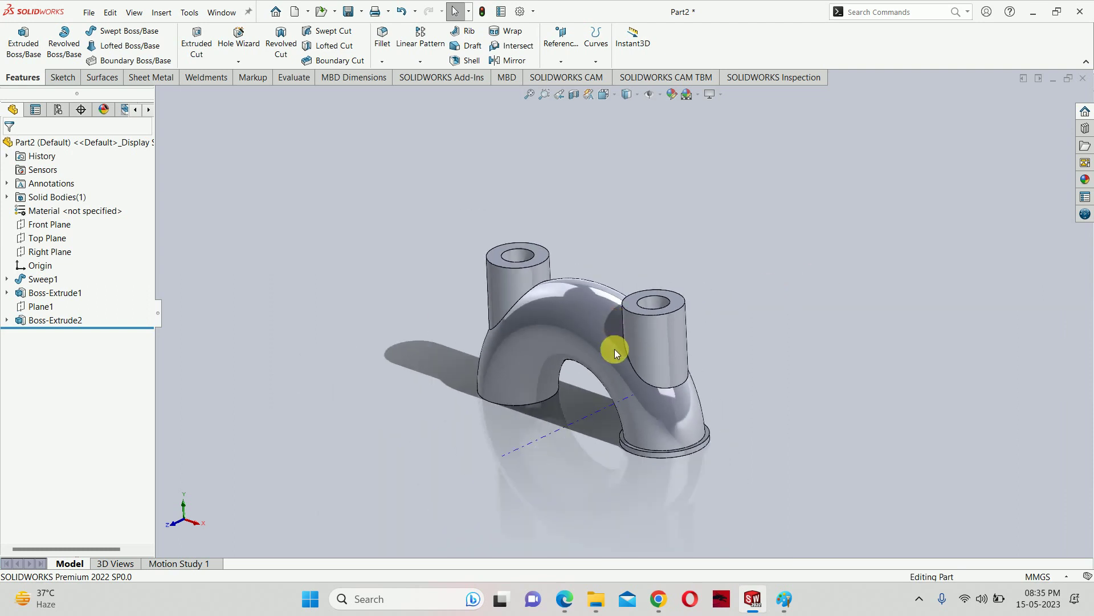
{"action": "scroll", "coordinate": [618, 342], "scroll_direction": "down", "scroll_amount": 3}
{"action": "scroll", "coordinate": [638, 342], "scroll_direction": "down", "scroll_amount": 2}
- Select the Front Plane and start a section view of the bossed pipe
{"action": "mouse_move", "coordinate": [649, 338]}
{"action": "middle_mouse_down"}
{"action": "mouse_move", "coordinate": [644, 401]}
{"action": "mouse_move", "coordinate": [673, 212]}
{"action": "mouse_move", "coordinate": [704, 279]}
{"action": "middle_mouse_up"}
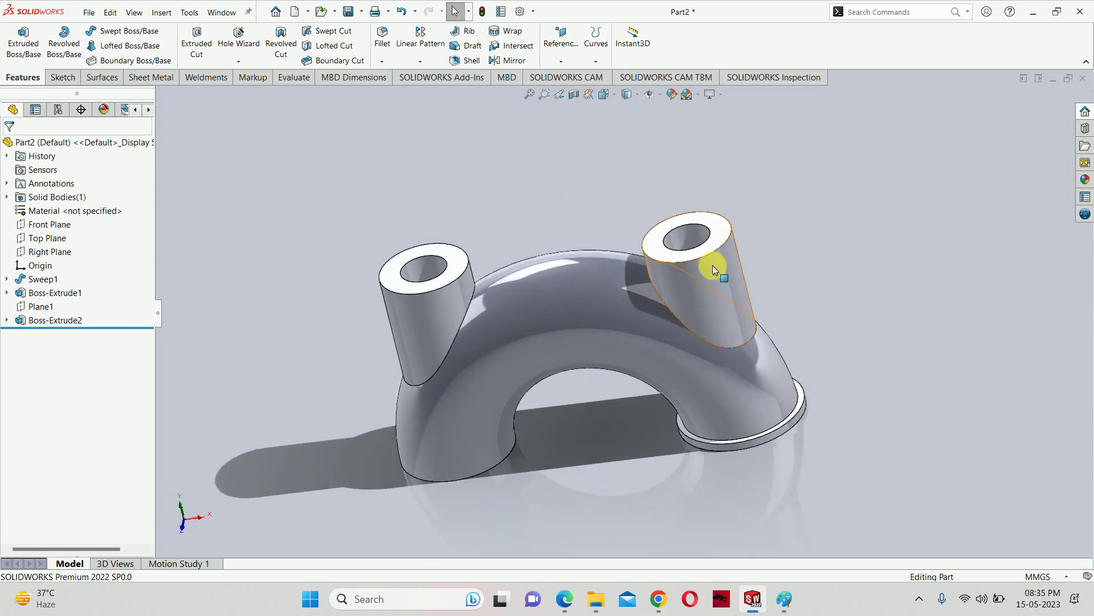
{"action": "left_click", "coordinate": [39, 226]}
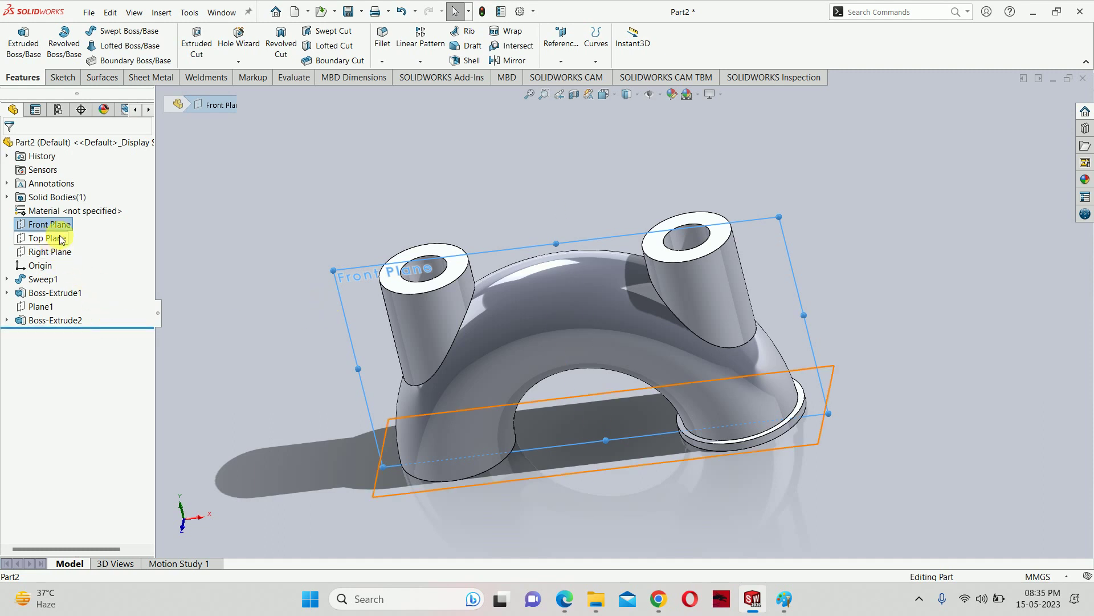
{"action": "left_click", "coordinate": [575, 95]}
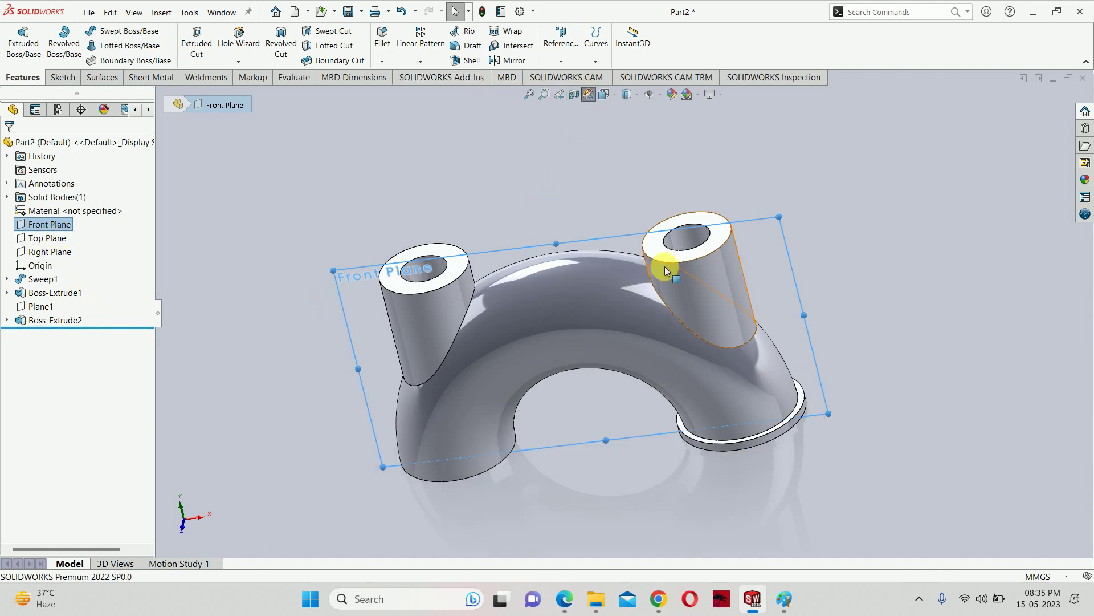
{"action": "mouse_move", "coordinate": [642, 232]}
{"action": "middle_mouse_down"}
{"action": "mouse_move", "coordinate": [812, 219]}
{"action": "mouse_move", "coordinate": [672, 188]}
{"action": "middle_mouse_up"}
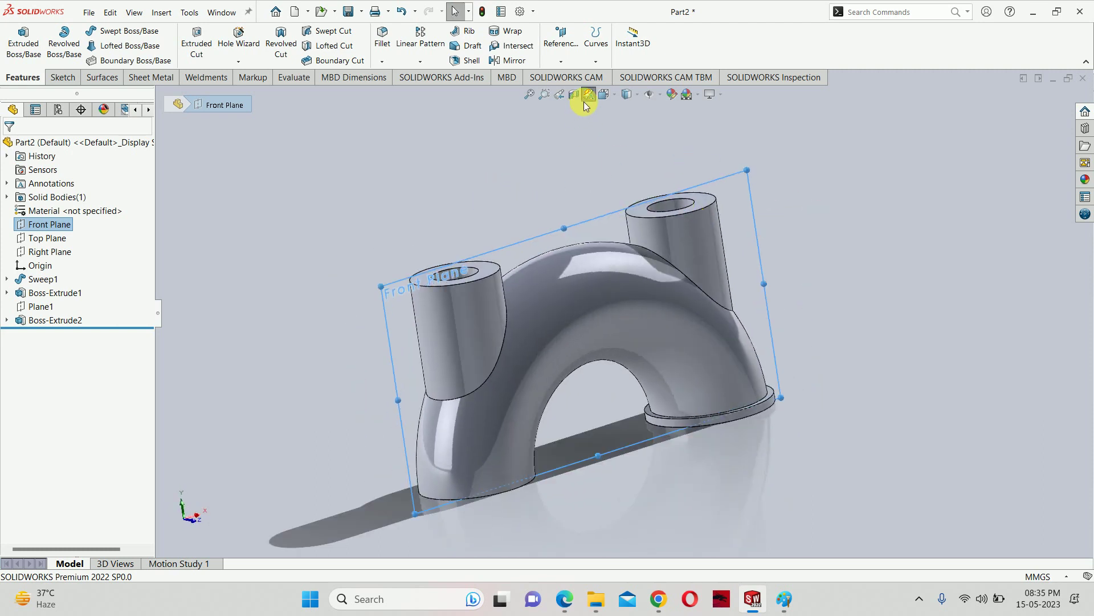
{"action": "left_click", "coordinate": [589, 96]}
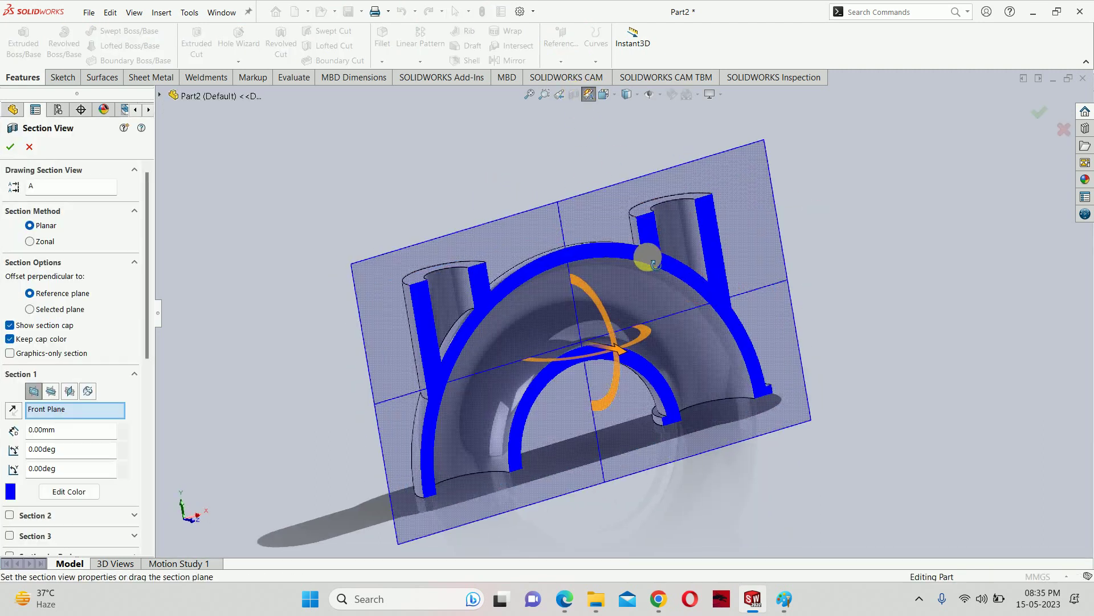
{"action": "middle_click_drag", "start_coordinate": [593, 273], "coordinate": [718, 284]}
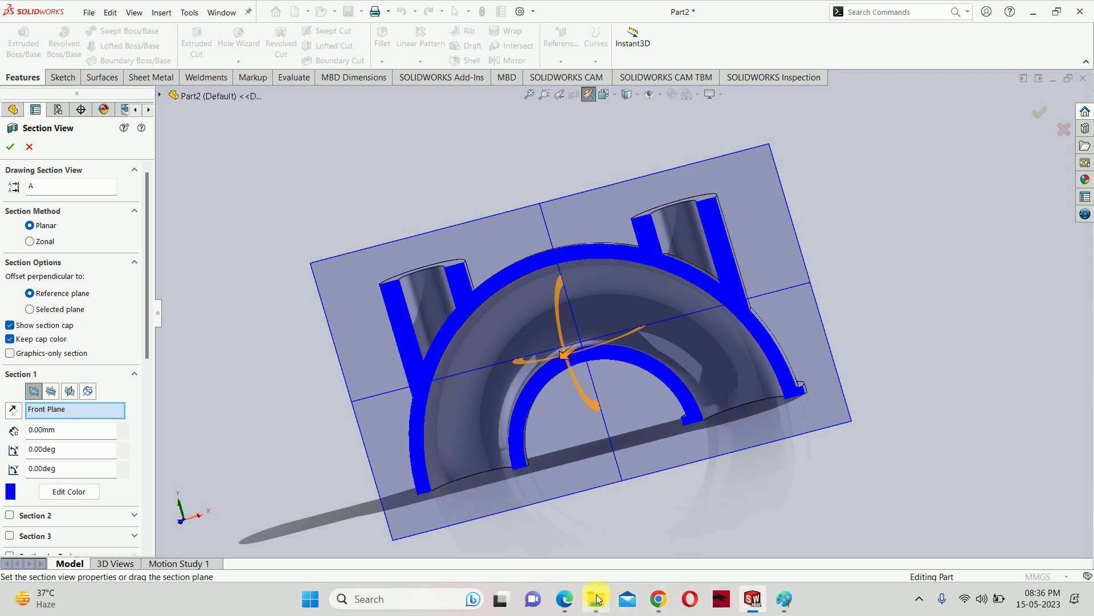
{"action": "left_click", "coordinate": [565, 599]}
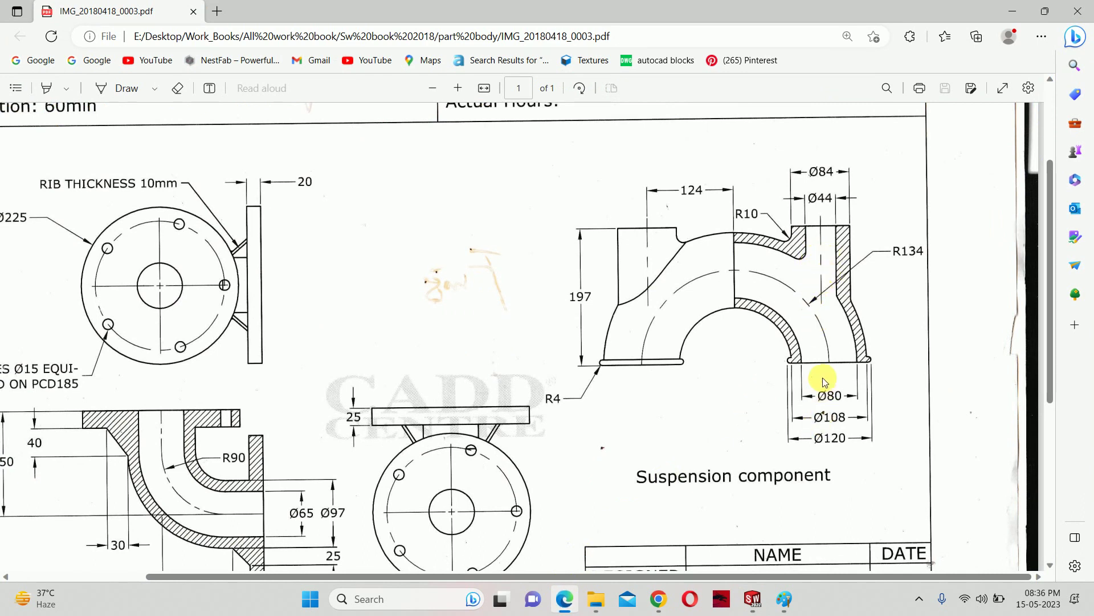
{"action": "left_click", "coordinate": [1013, 11]}
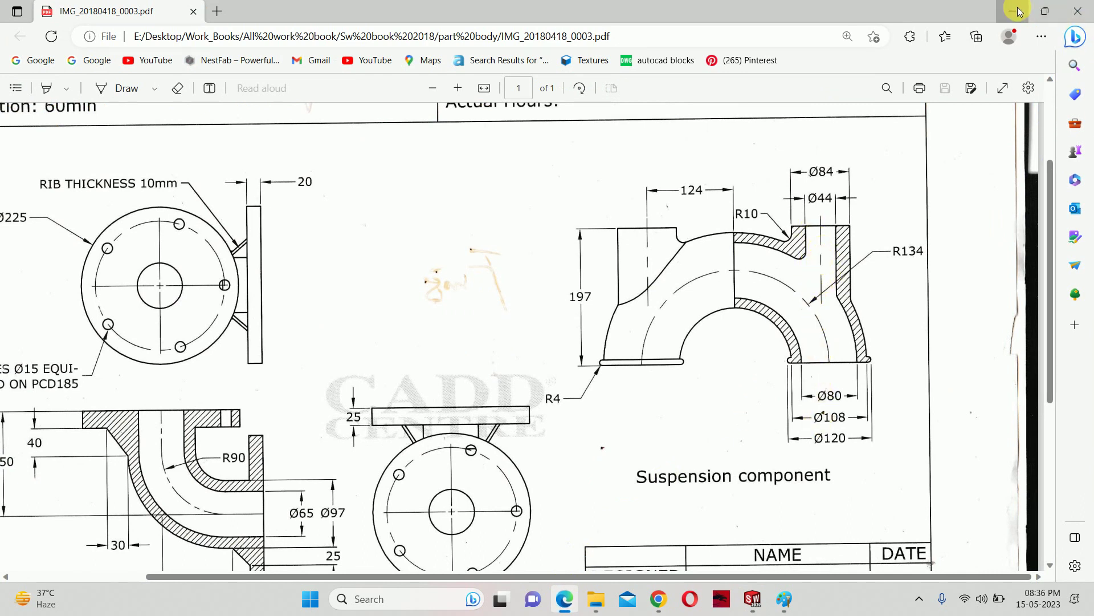
{"action": "scroll", "coordinate": [628, 354], "scroll_direction": "down", "scroll_amount": 5}
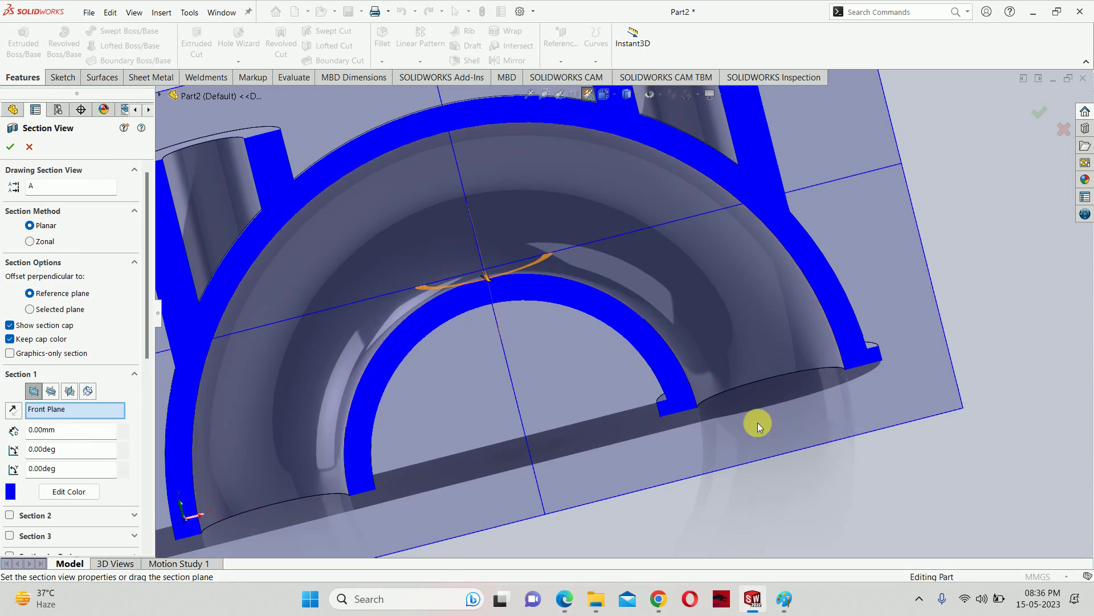
{"action": "scroll", "coordinate": [780, 388], "scroll_direction": "up", "scroll_amount": 3}
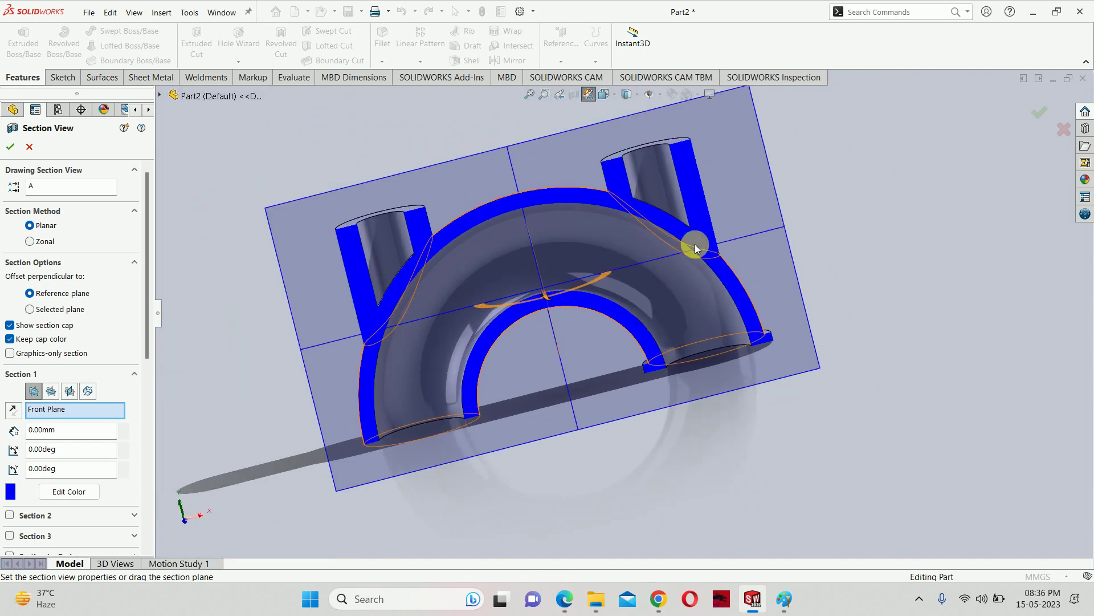
{"action": "scroll", "coordinate": [696, 244], "scroll_direction": "down", "scroll_amount": 4}
{"action": "mouse_move", "coordinate": [525, 204]}
{"action": "middle_mouse_down"}
{"action": "mouse_move", "coordinate": [576, 310]}
{"action": "mouse_move", "coordinate": [572, 188]}
{"action": "middle_mouse_up"}
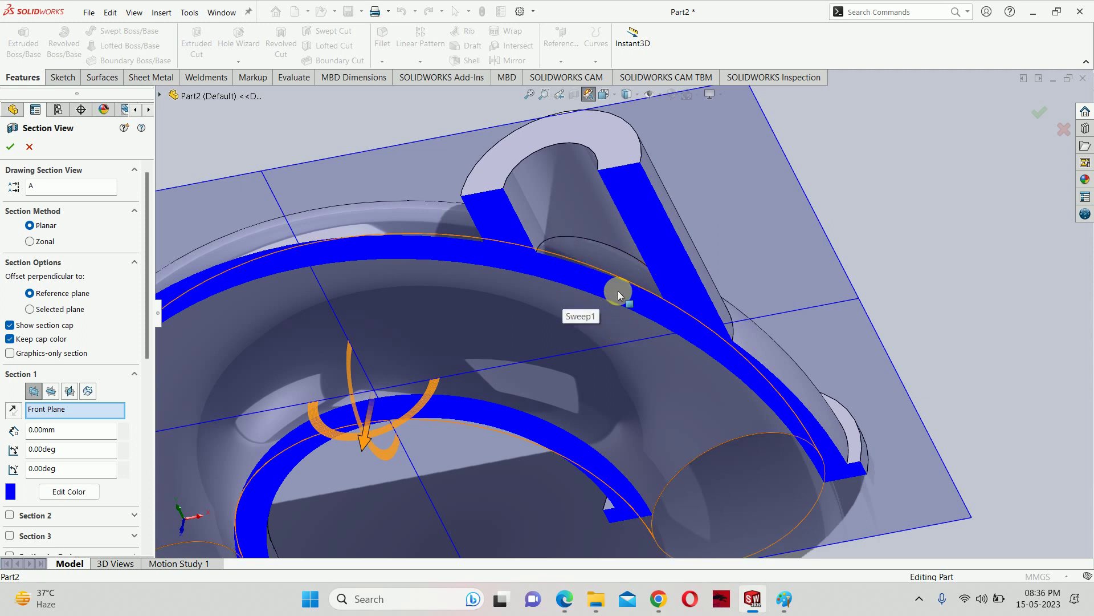
{"action": "scroll", "coordinate": [618, 291], "scroll_direction": "up", "scroll_amount": 3}
{"action": "scroll", "coordinate": [617, 291], "scroll_direction": "up", "scroll_amount": 2}
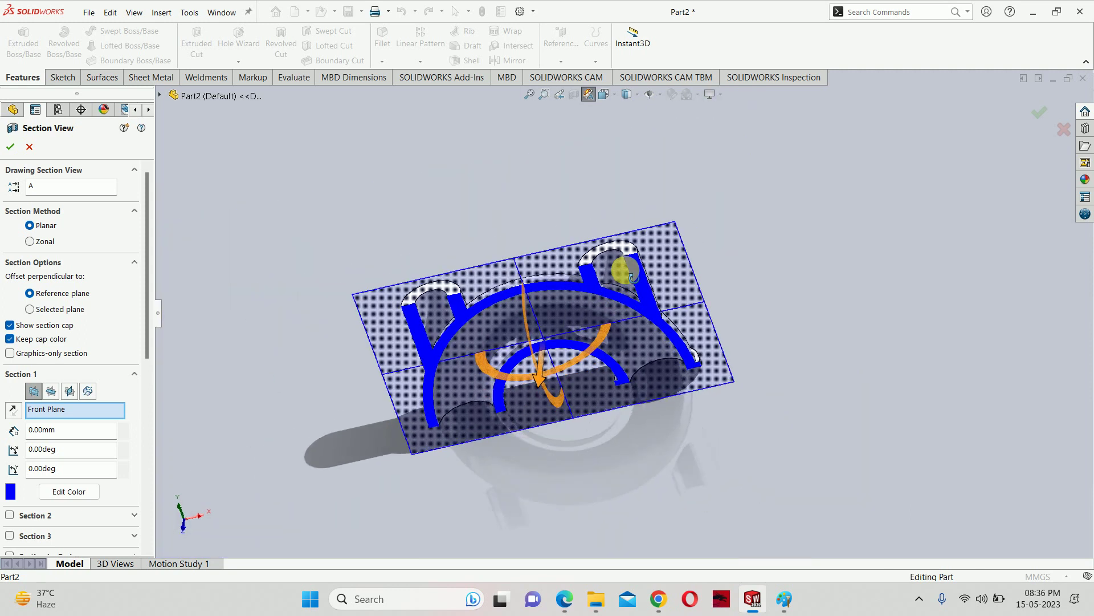
{"action": "left_click", "coordinate": [1036, 112]}
{"action": "middle_click_drag", "start_coordinate": [669, 299], "coordinate": [659, 302]}
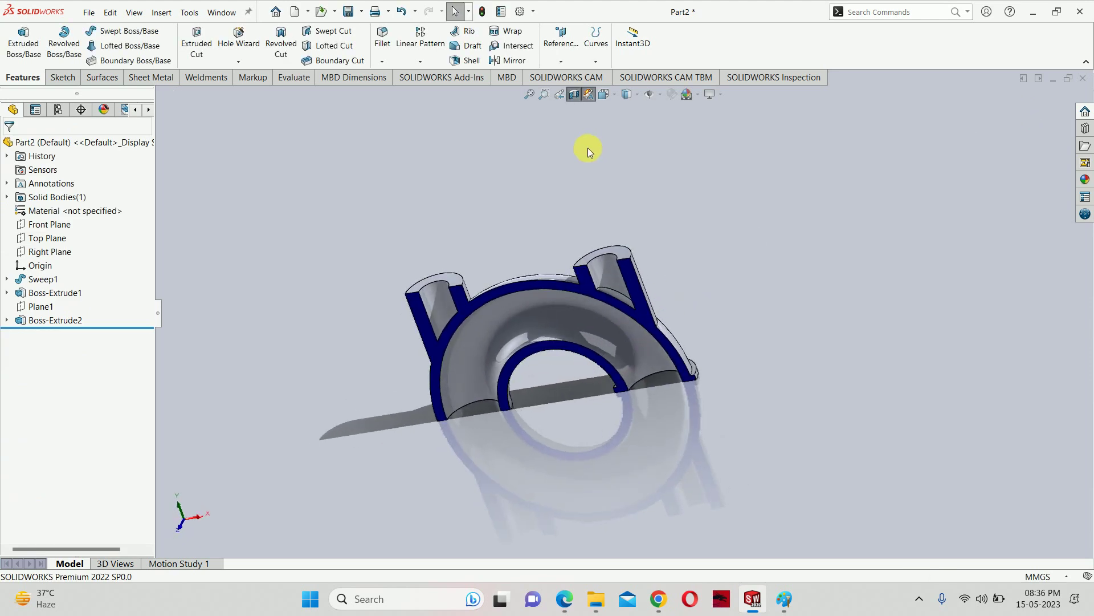
{"action": "left_click", "coordinate": [574, 94]}
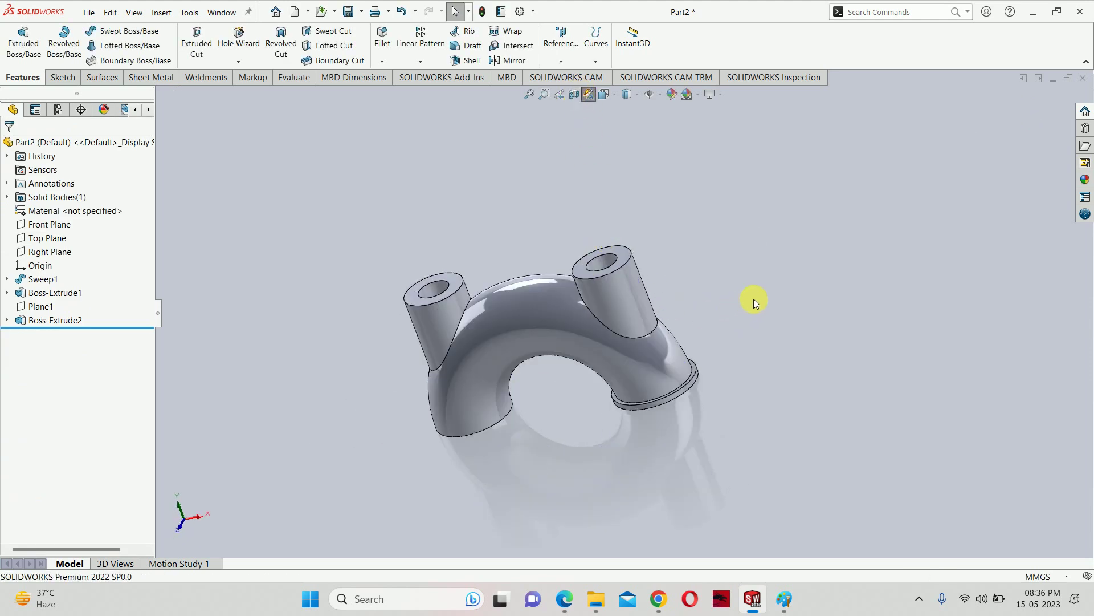
{"action": "scroll", "coordinate": [655, 336], "scroll_direction": "down", "scroll_amount": 2}
{"action": "scroll", "coordinate": [627, 256], "scroll_direction": "down", "scroll_amount": 3}
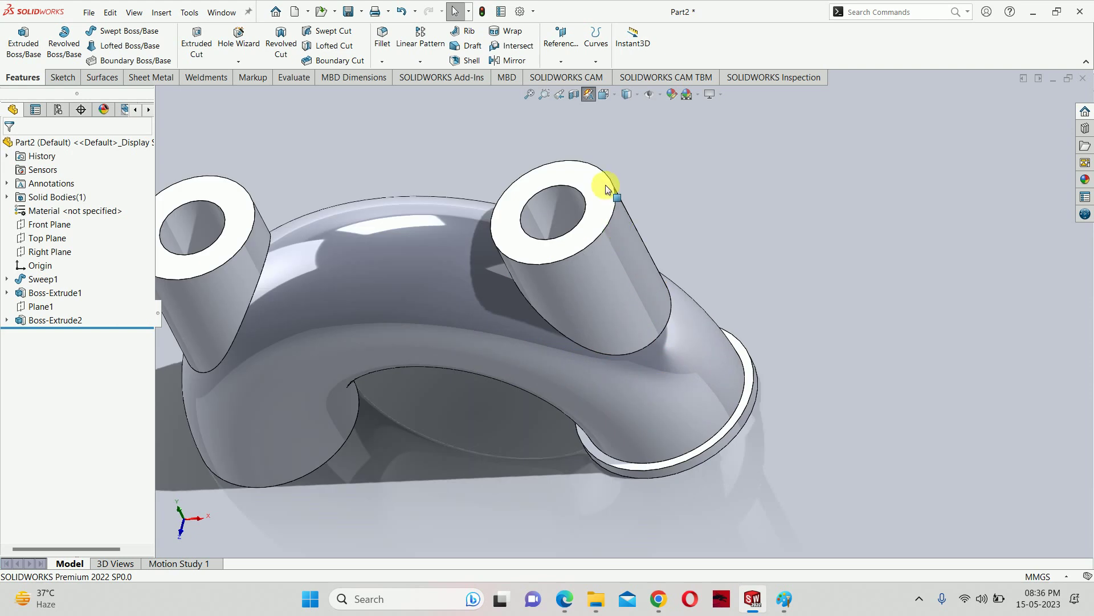
{"action": "left_click", "coordinate": [608, 190]}
- Convert both Ø44 boss hole edges into a sketch and cut them Up To Next into the pipe
{"action": "left_click", "coordinate": [656, 158]}
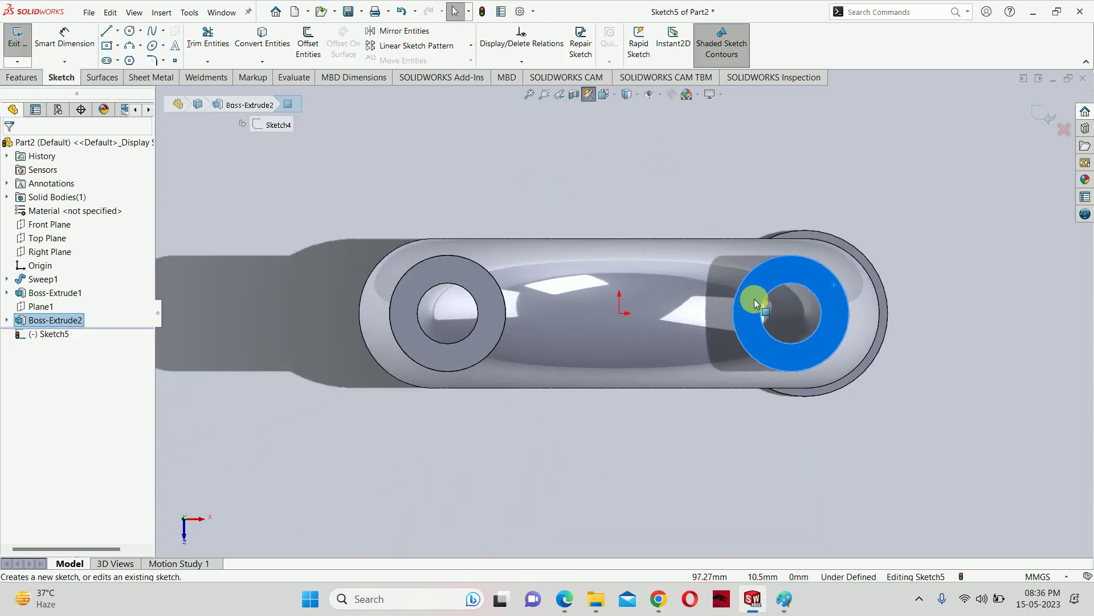
{"action": "key", "text": "Escape"}
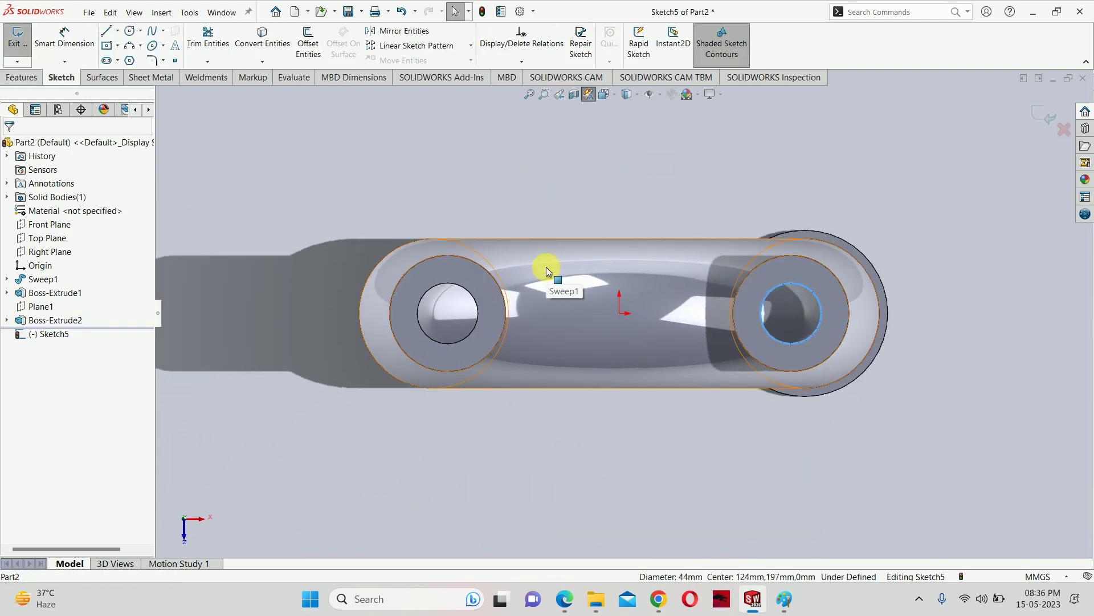
{"action": "left_click", "coordinate": [427, 292]}
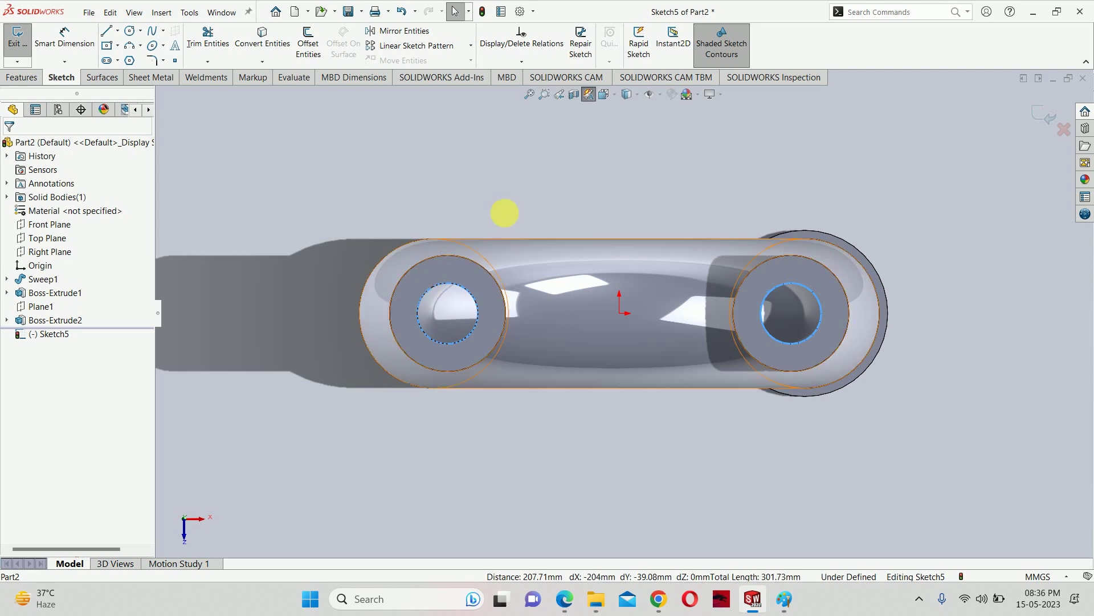
{"action": "left_click", "coordinate": [255, 29]}
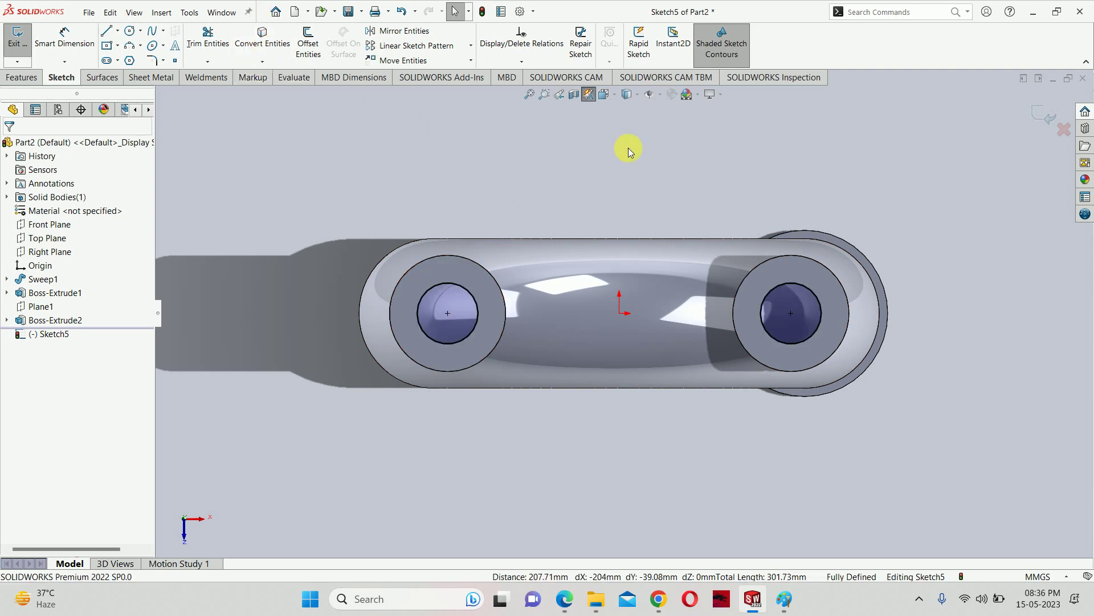
{"action": "left_click", "coordinate": [1044, 116]}
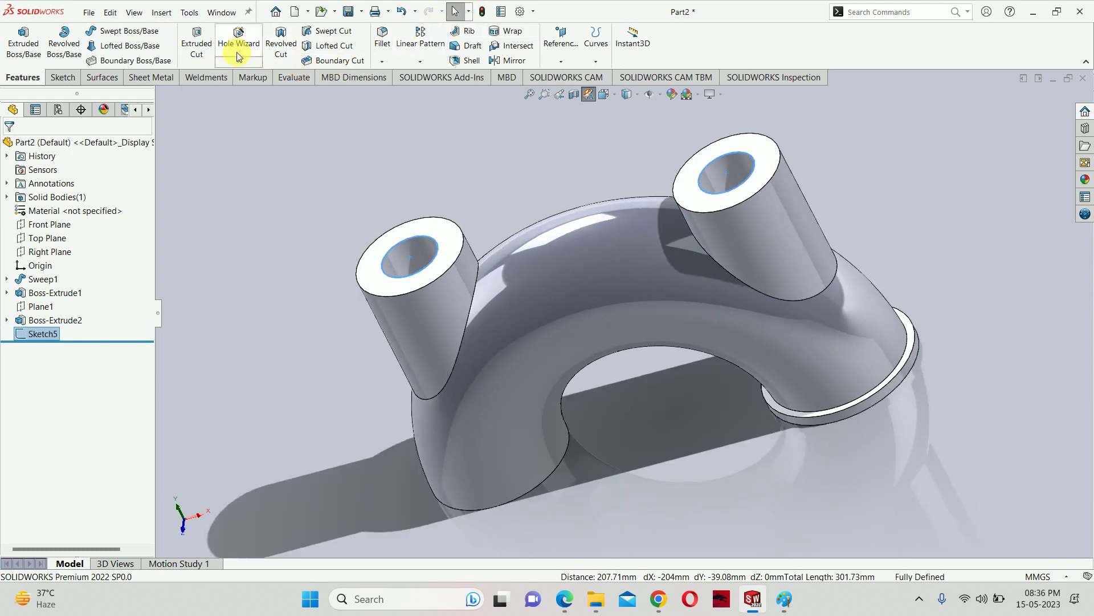
{"action": "left_click", "coordinate": [206, 49]}
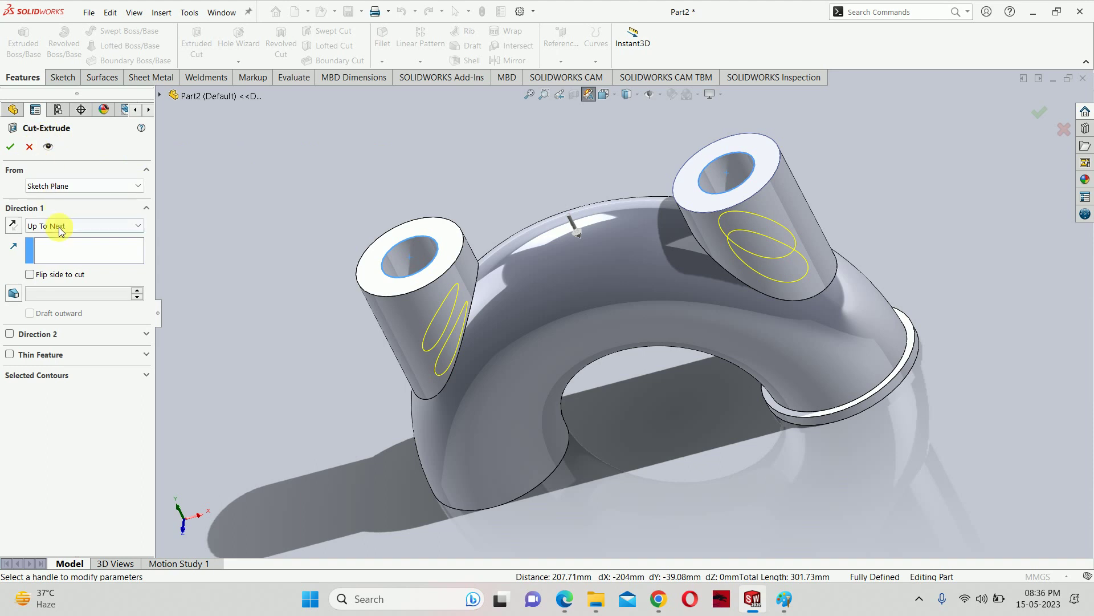
{"action": "left_click", "coordinate": [10, 149]}
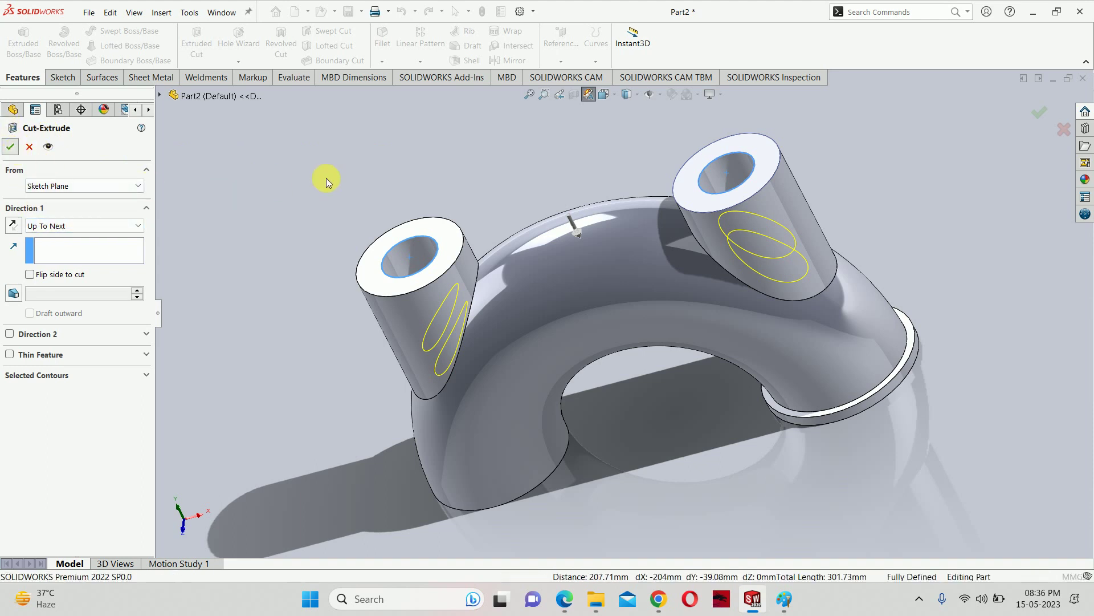
{"action": "mouse_move", "coordinate": [350, 176]}
{"action": "middle_mouse_down"}
{"action": "mouse_move", "coordinate": [519, 374]}
{"action": "mouse_move", "coordinate": [496, 286]}
{"action": "mouse_move", "coordinate": [691, 384]}
{"action": "mouse_move", "coordinate": [689, 318]}
{"action": "mouse_move", "coordinate": [804, 471]}
{"action": "middle_mouse_up"}
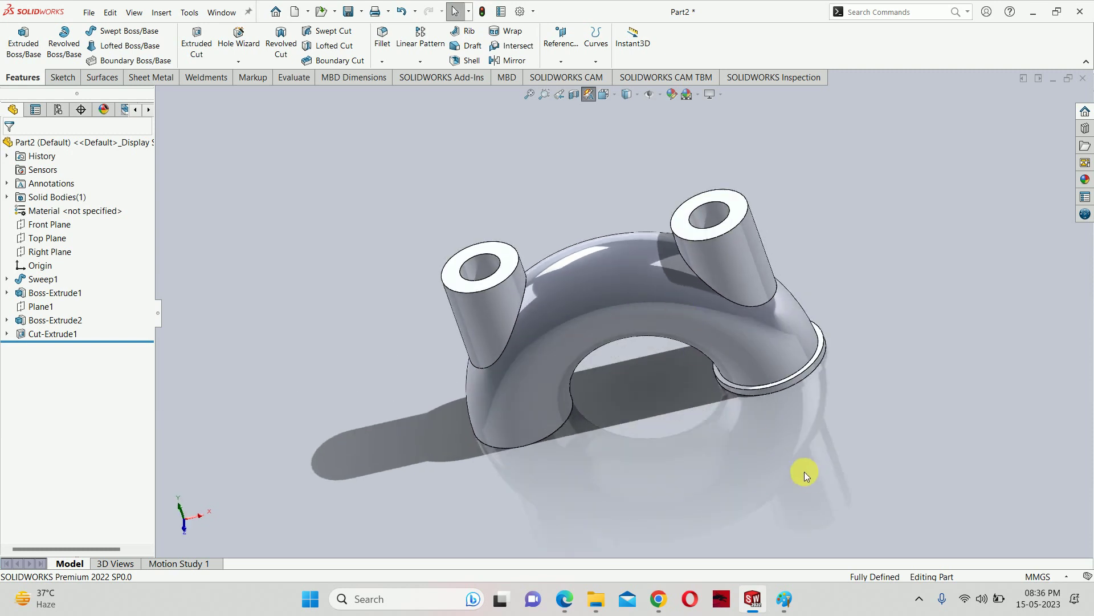
- Fillet the two flange ring edges at one pipe end with a 4 mm radius
{"action": "scroll", "coordinate": [739, 323], "scroll_direction": "down", "scroll_amount": 5}
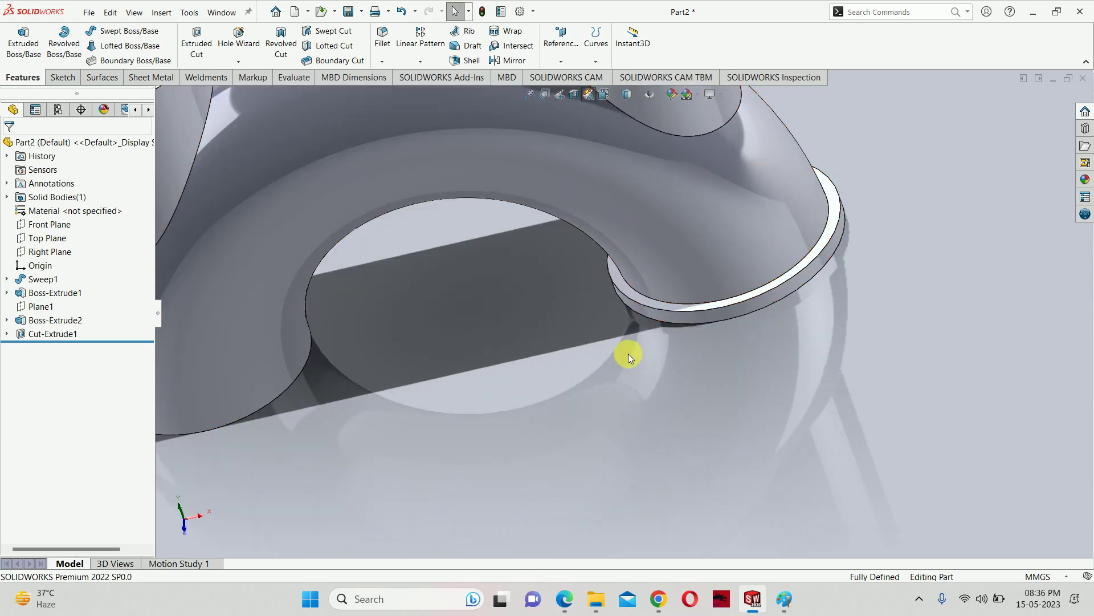
{"action": "left_click", "coordinate": [570, 228]}
{"action": "left_click", "coordinate": [380, 40]}
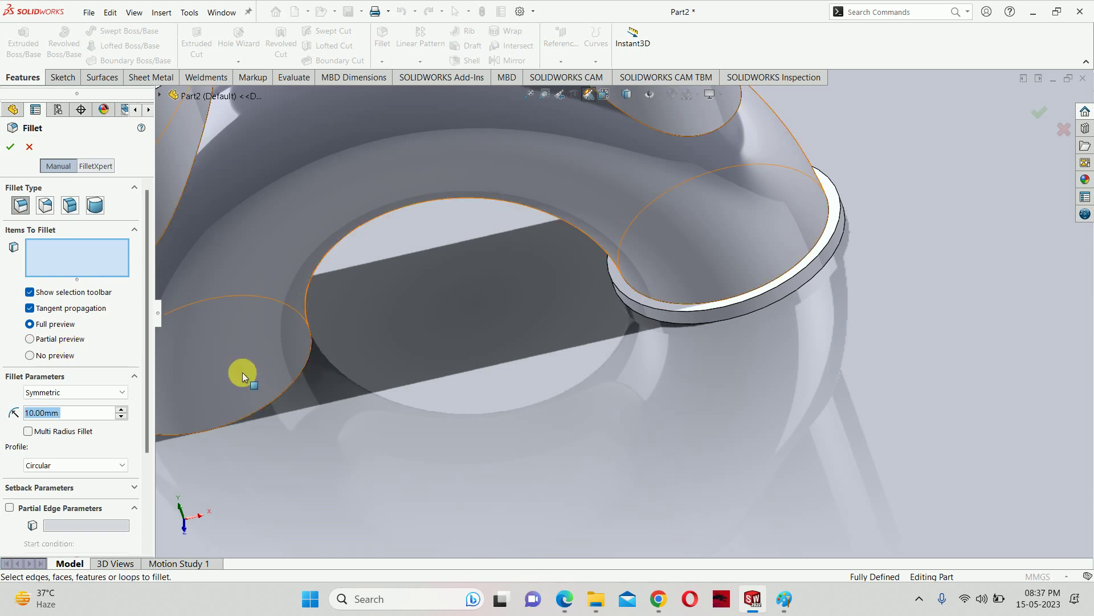
{"action": "type", "text": "4"}
{"action": "key", "text": "Return"}
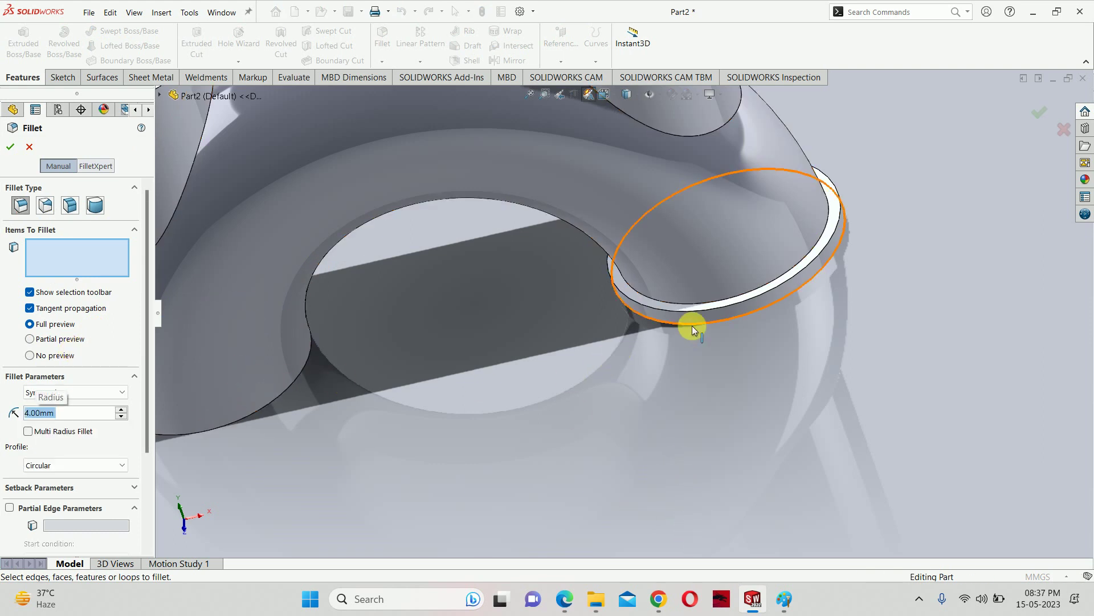
{"action": "left_click", "coordinate": [692, 325]}
{"action": "scroll", "coordinate": [679, 317], "scroll_direction": "down", "scroll_amount": 2}
{"action": "left_click", "coordinate": [669, 312]}
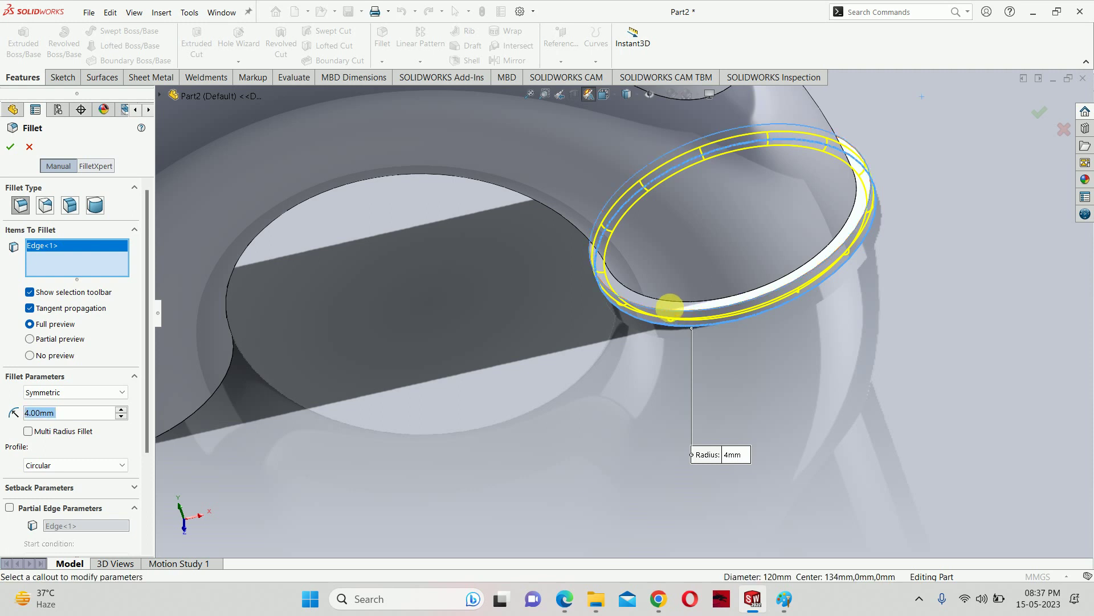
{"action": "scroll", "coordinate": [684, 364], "scroll_direction": "up", "scroll_amount": 2}
{"action": "scroll", "coordinate": [684, 364], "scroll_direction": "up", "scroll_amount": 1}
{"action": "left_click", "coordinate": [1044, 105]}
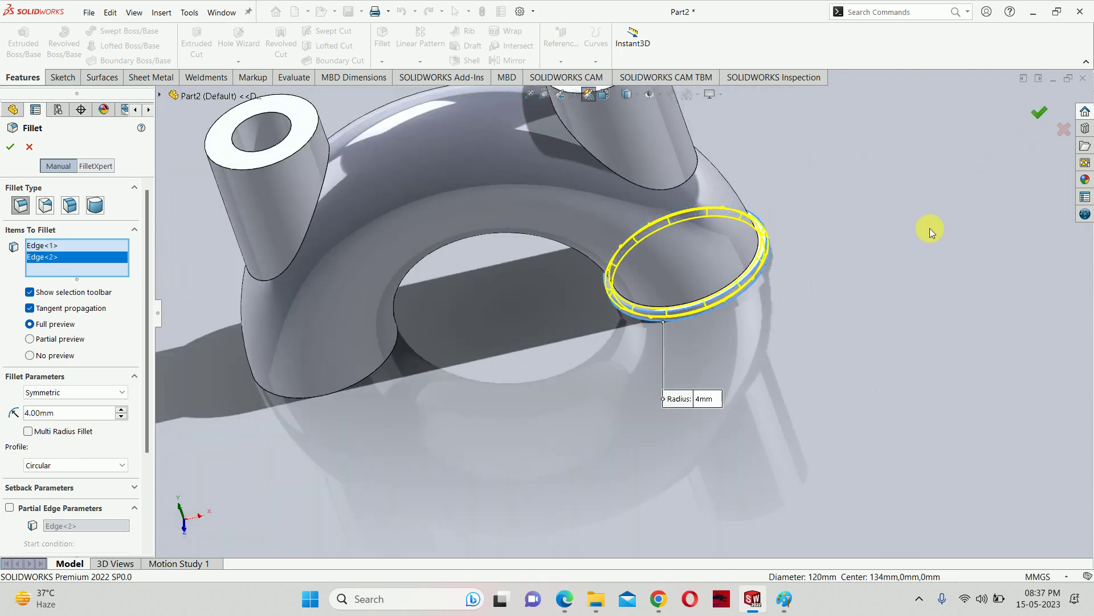
- View the whole pipe and check the drawing PDF before hiding it again
{"action": "mouse_move", "coordinate": [846, 327]}
{"action": "middle_mouse_down"}
{"action": "mouse_move", "coordinate": [789, 200]}
{"action": "mouse_move", "coordinate": [771, 199]}
{"action": "mouse_move", "coordinate": [772, 217]}
{"action": "mouse_move", "coordinate": [690, 210]}
{"action": "middle_mouse_up"}
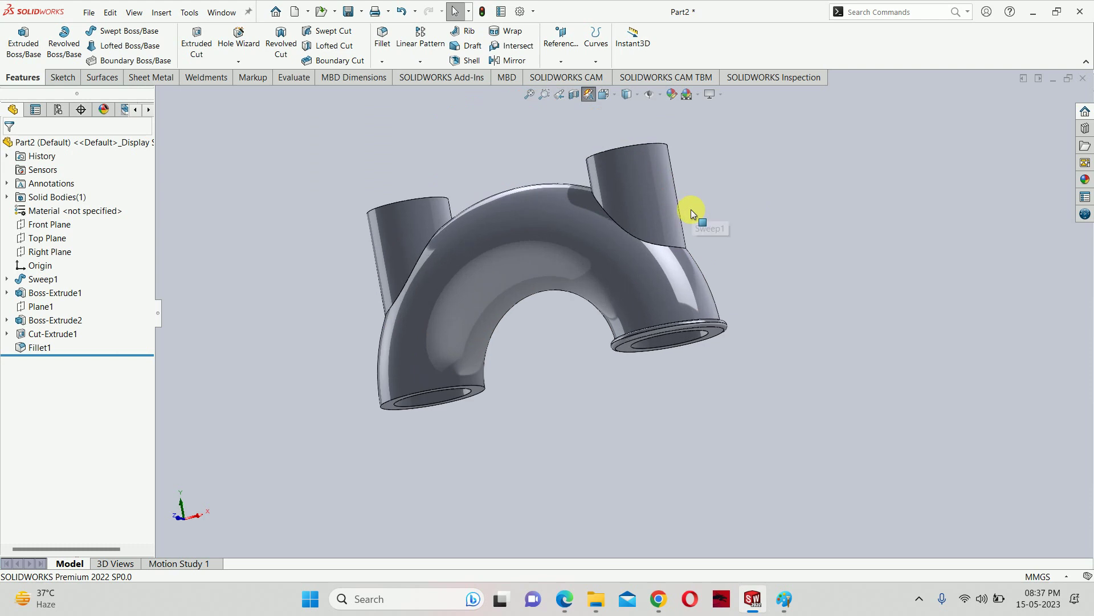
{"action": "left_click", "coordinate": [573, 598]}
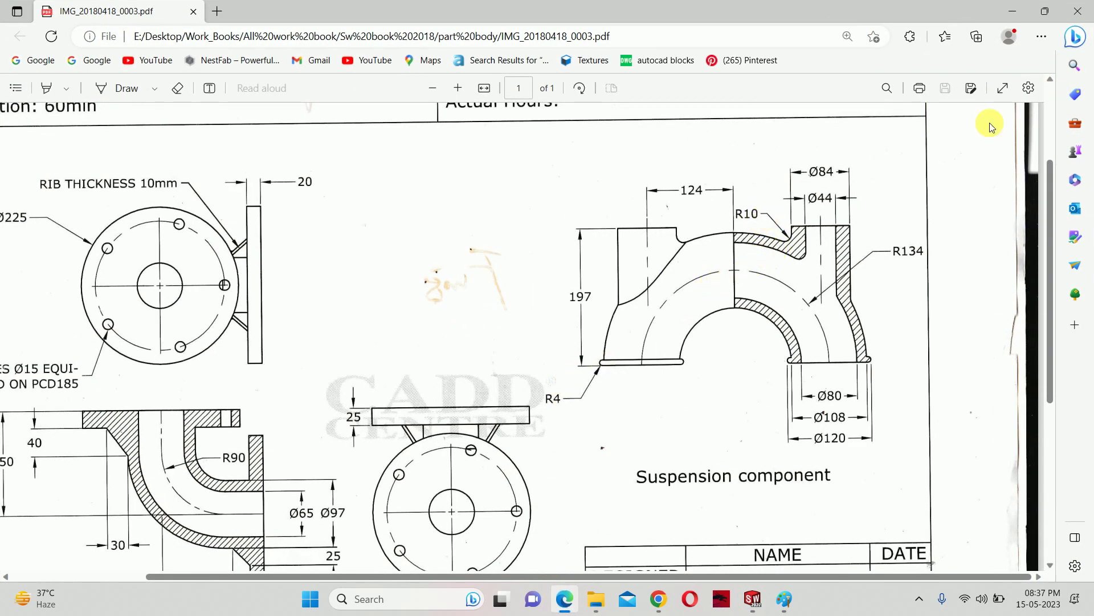
{"action": "left_click", "coordinate": [1019, 17]}
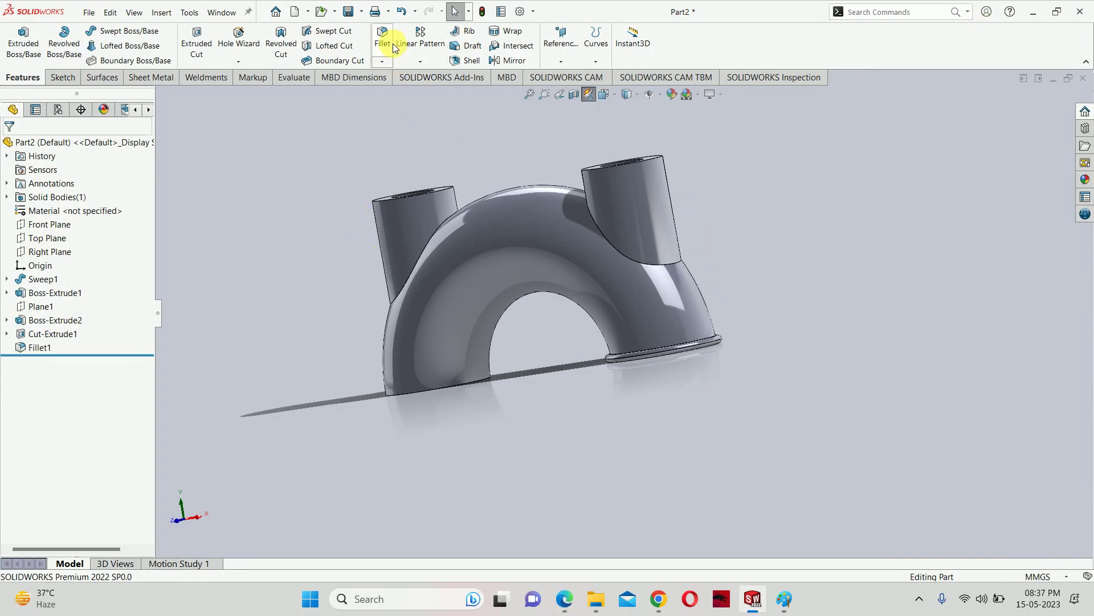
- Set a 10 mm fillet radius and pick both bosses' outer joint edges
{"action": "type", "text": "10.00mm"}
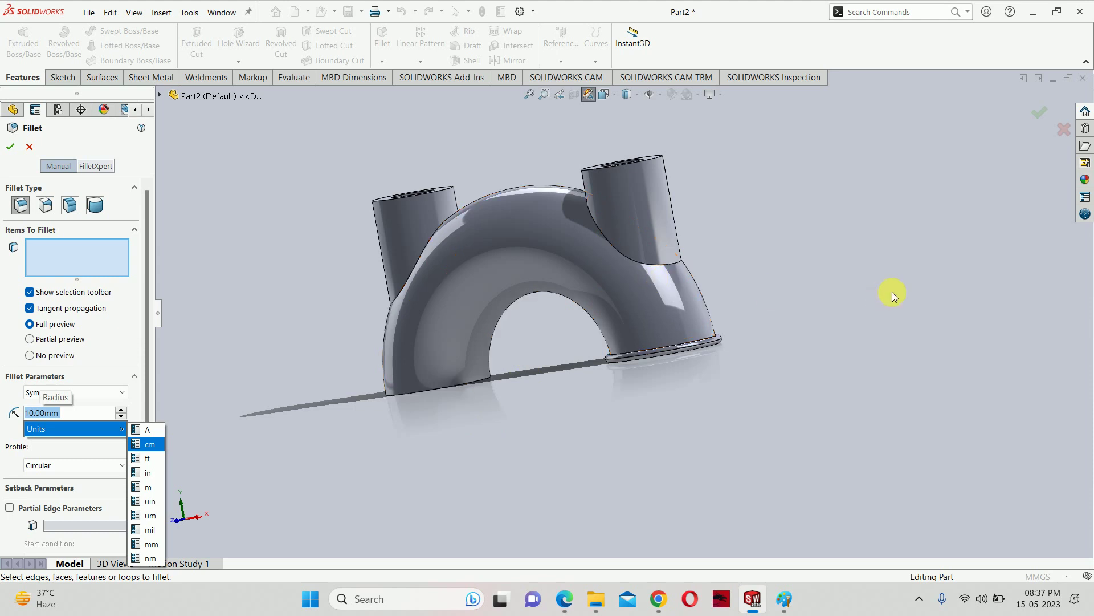
{"action": "left_click", "coordinate": [892, 292]}
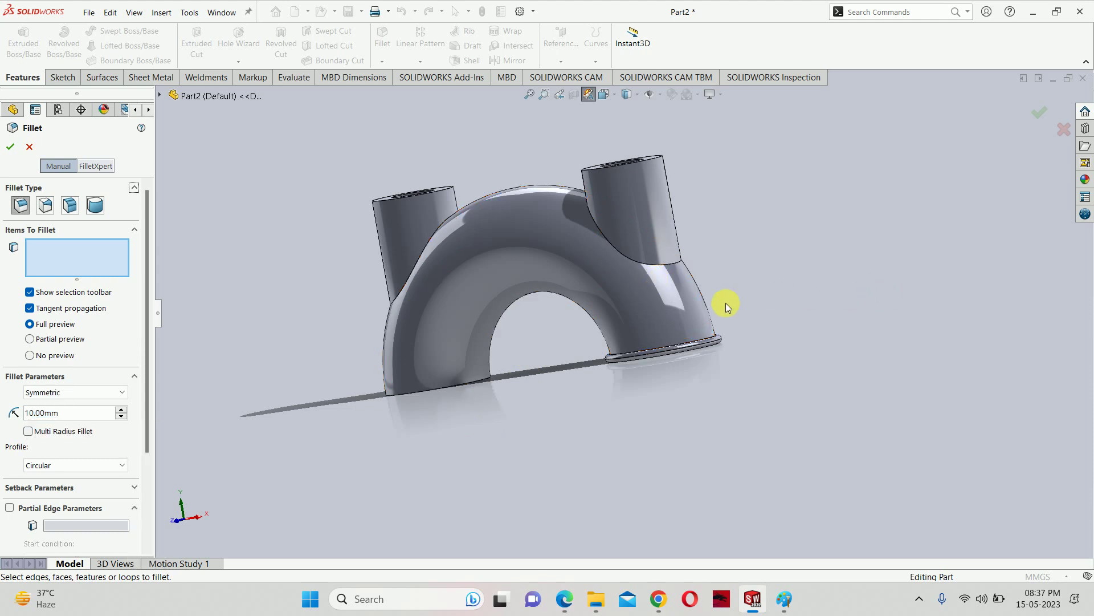
{"action": "left_click", "coordinate": [661, 262]}
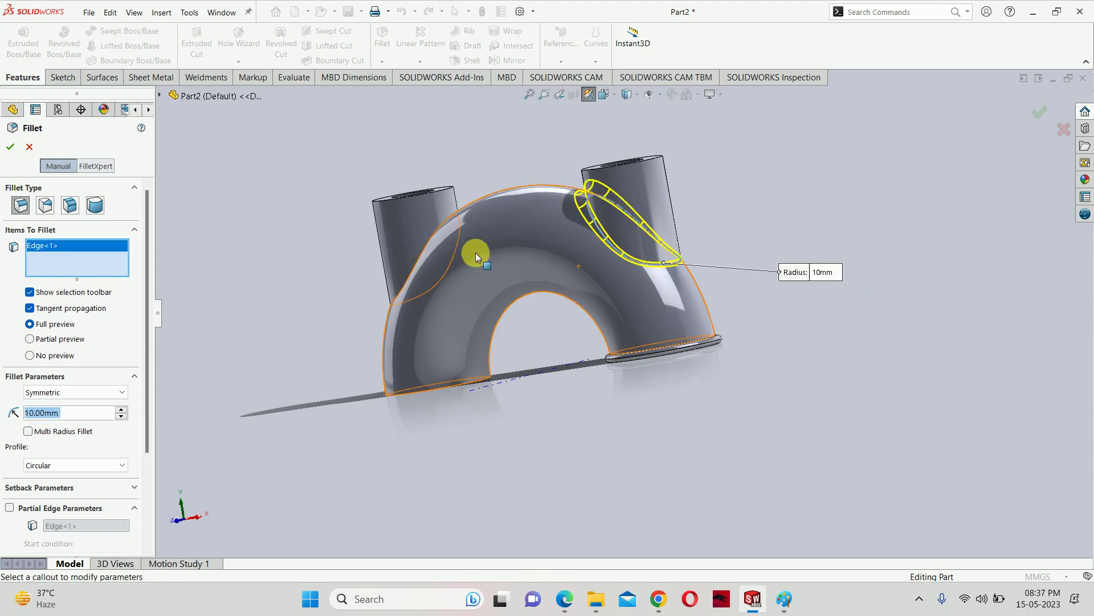
{"action": "mouse_move", "coordinate": [398, 308]}
{"action": "middle_mouse_down"}
{"action": "mouse_move", "coordinate": [379, 292]}
{"action": "mouse_move", "coordinate": [421, 146]}
{"action": "middle_mouse_up"}
{"action": "left_click", "coordinate": [396, 297]}
- Add both inner bore edges and accept the 10 mm fillet on all four edges
{"action": "scroll", "coordinate": [619, 220], "scroll_direction": "down", "scroll_amount": 3}
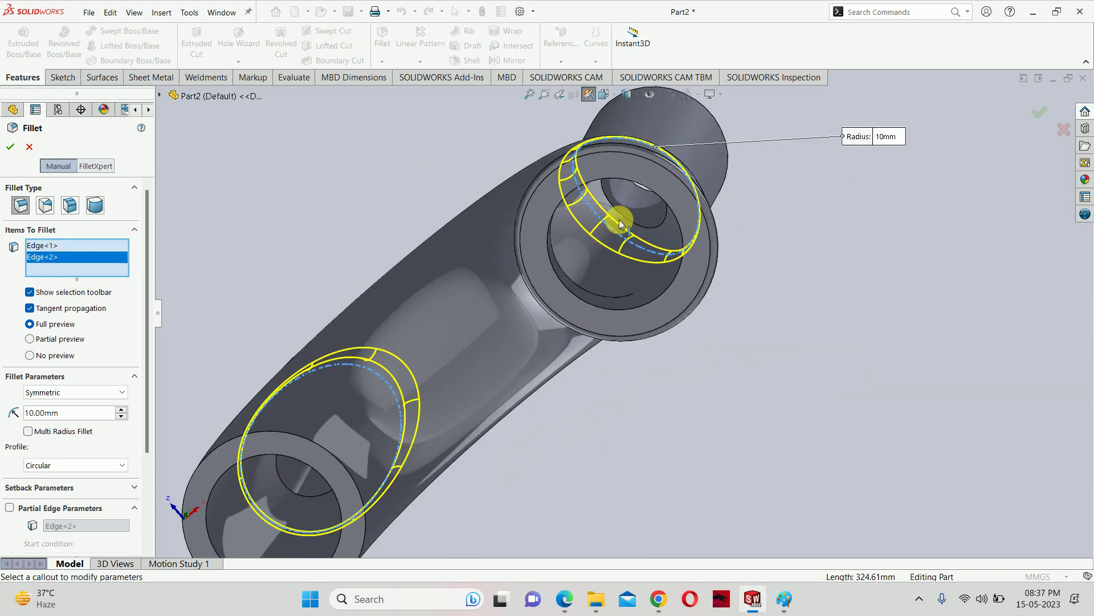
{"action": "left_click", "coordinate": [616, 208]}
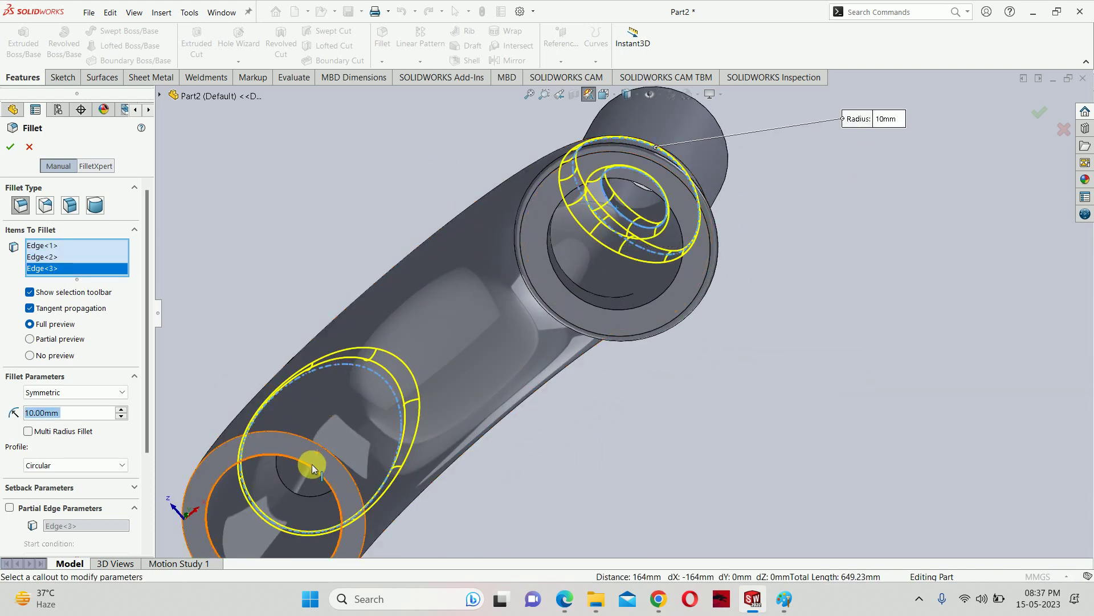
{"action": "middle_click_drag", "start_coordinate": [312, 464], "coordinate": [365, 438]}
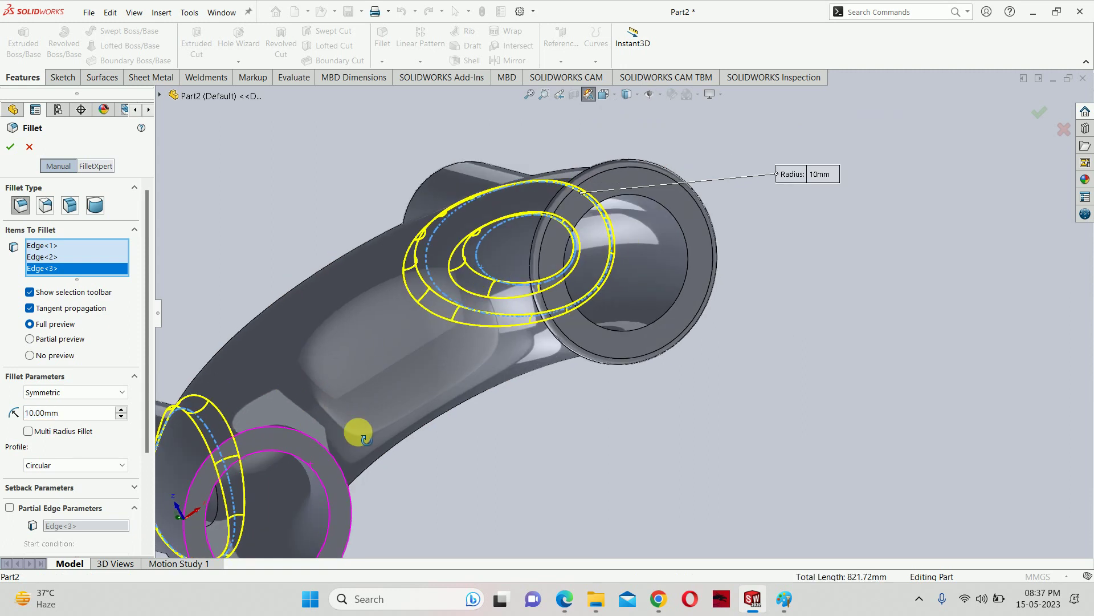
{"action": "left_click", "coordinate": [216, 501]}
{"action": "scroll", "coordinate": [254, 490], "scroll_direction": "up", "scroll_amount": 5}
{"action": "middle_click_drag", "start_coordinate": [494, 436], "coordinate": [652, 532]}
{"action": "left_click", "coordinate": [70, 431]}
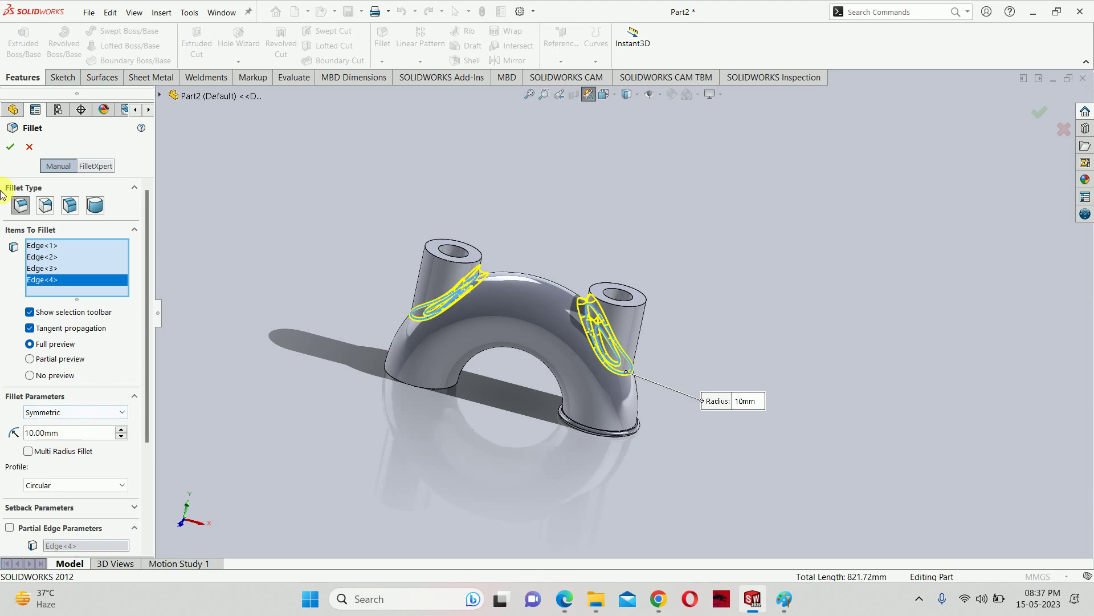
{"action": "left_click", "coordinate": [8, 147]}
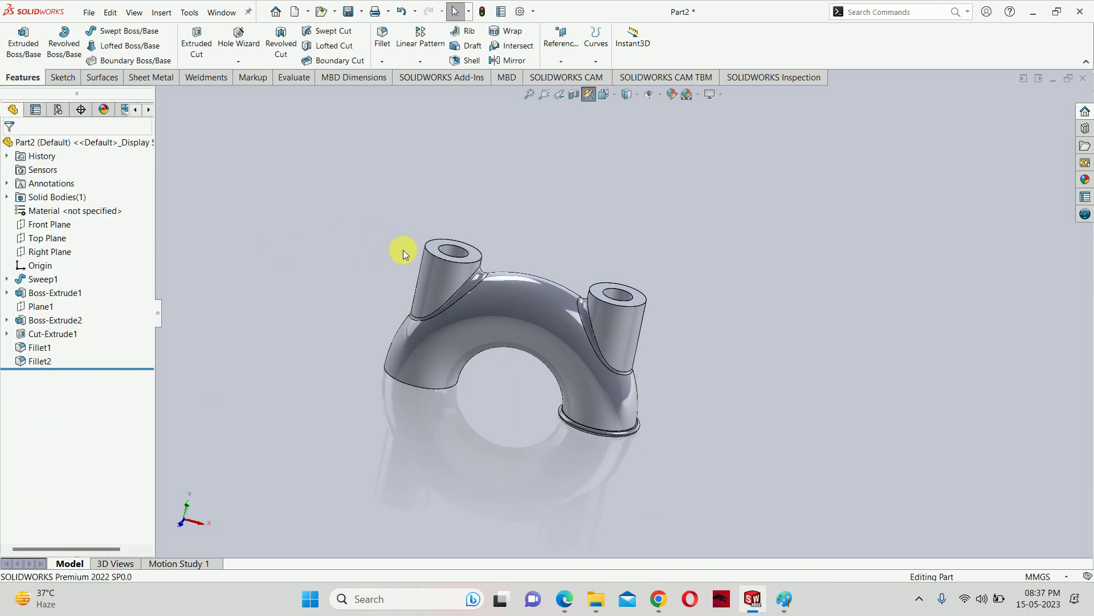
{"action": "mouse_move", "coordinate": [403, 249]}
{"action": "middle_mouse_down"}
{"action": "mouse_move", "coordinate": [483, 364]}
{"action": "mouse_move", "coordinate": [521, 262]}
{"action": "middle_mouse_up"}
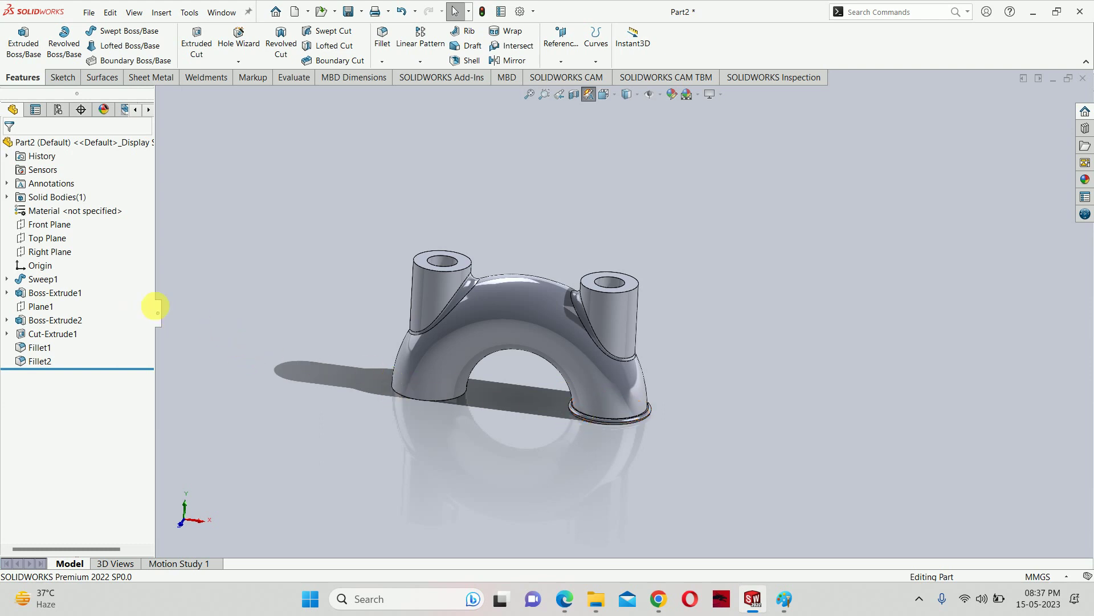
- Mirror Boss-Extrude1 and Fillet1 about the Right Plane to the other pipe end
{"action": "left_click", "coordinate": [44, 252]}
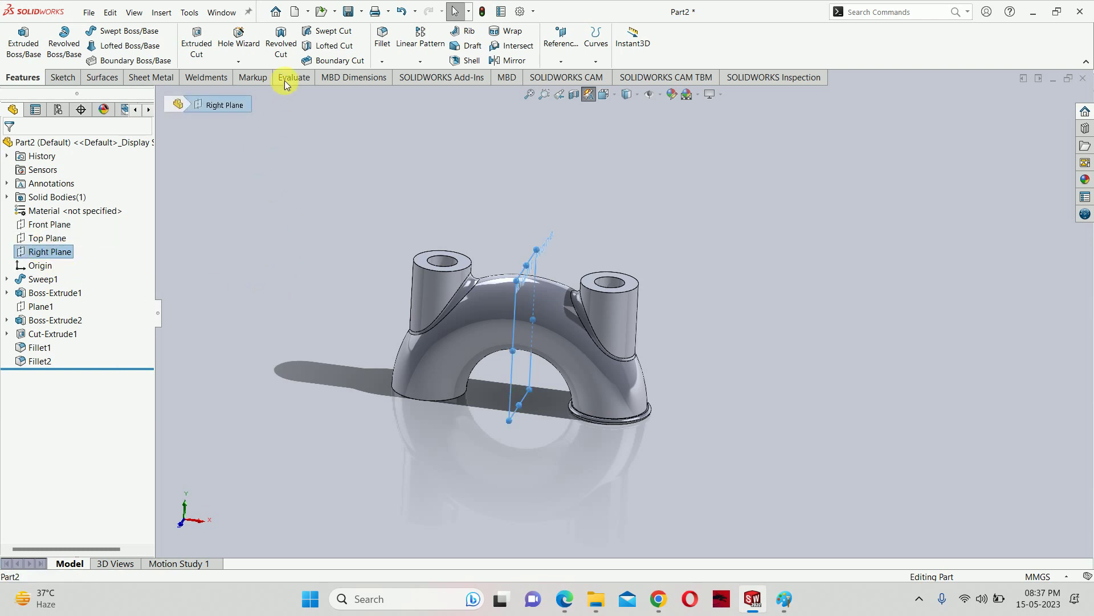
{"action": "left_click", "coordinate": [501, 61]}
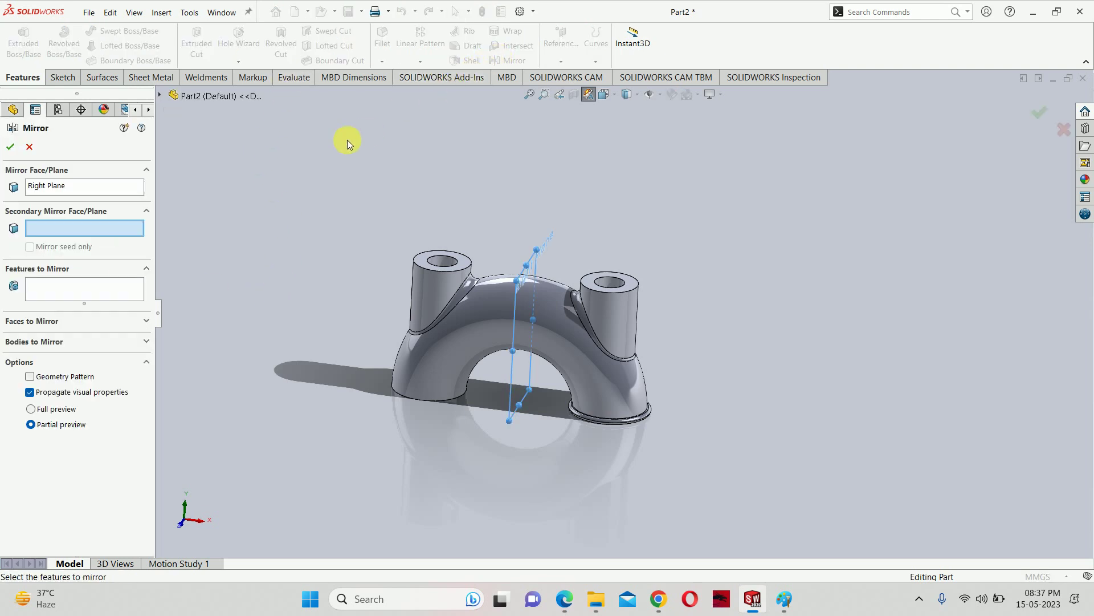
{"action": "left_click", "coordinate": [157, 95]}
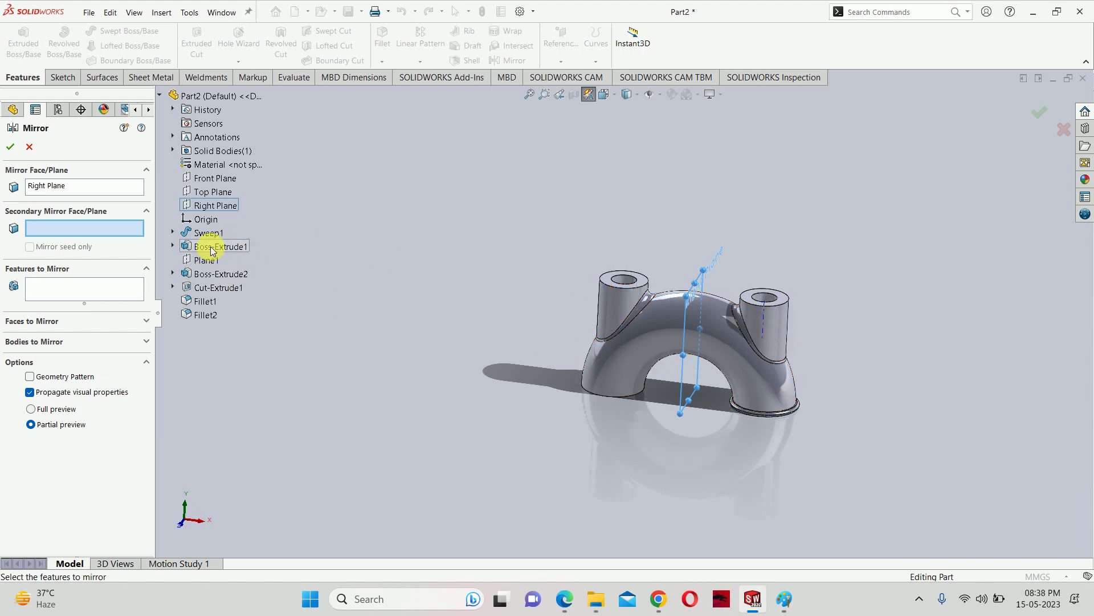
{"action": "left_click", "coordinate": [41, 292]}
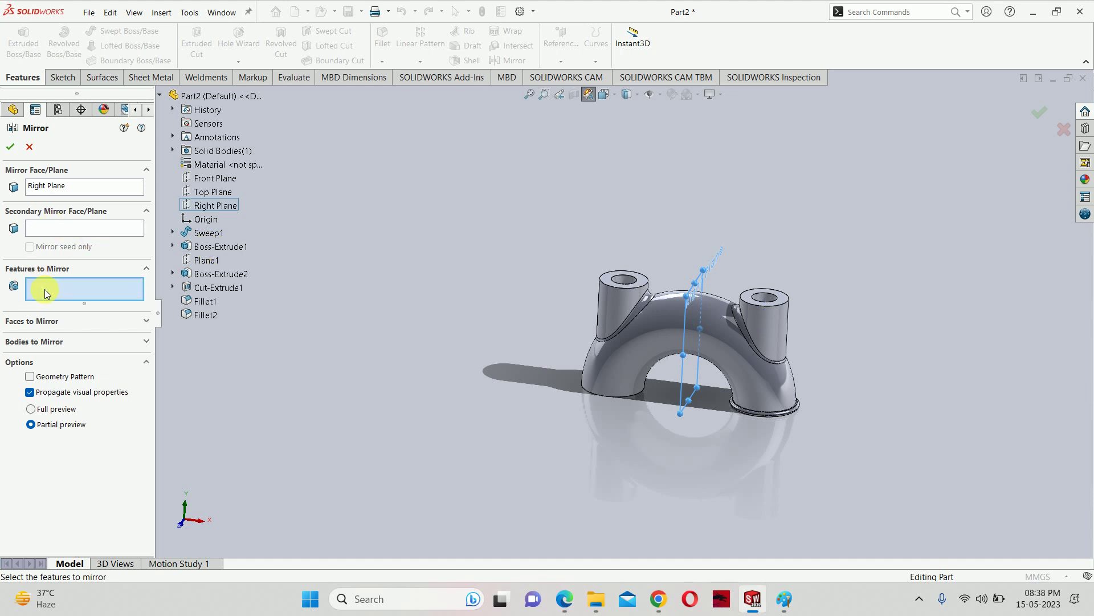
{"action": "left_click", "coordinate": [235, 249]}
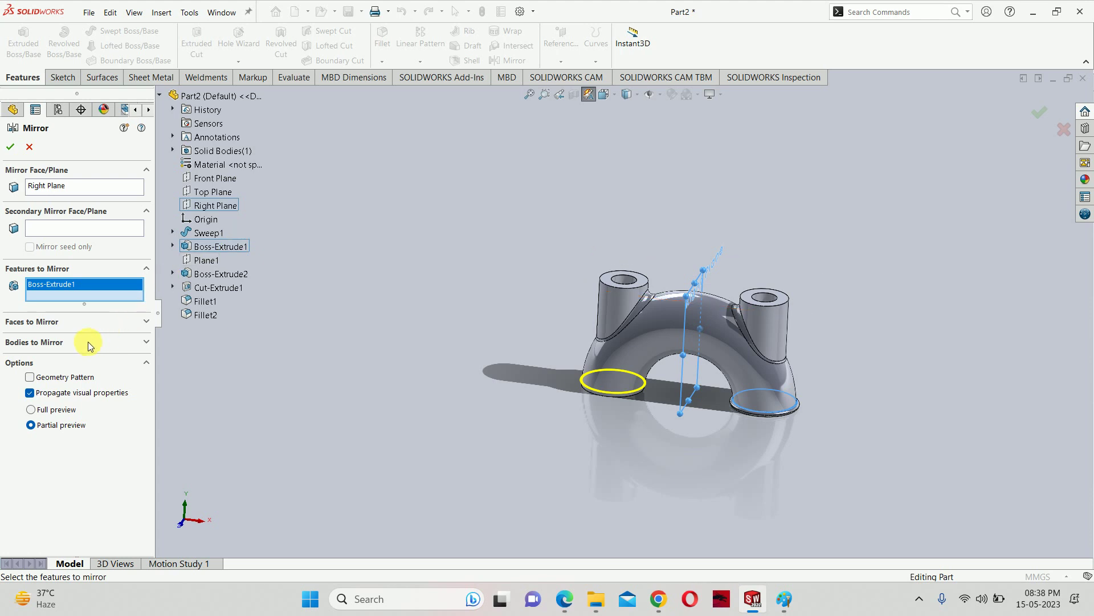
{"action": "left_click", "coordinate": [204, 306]}
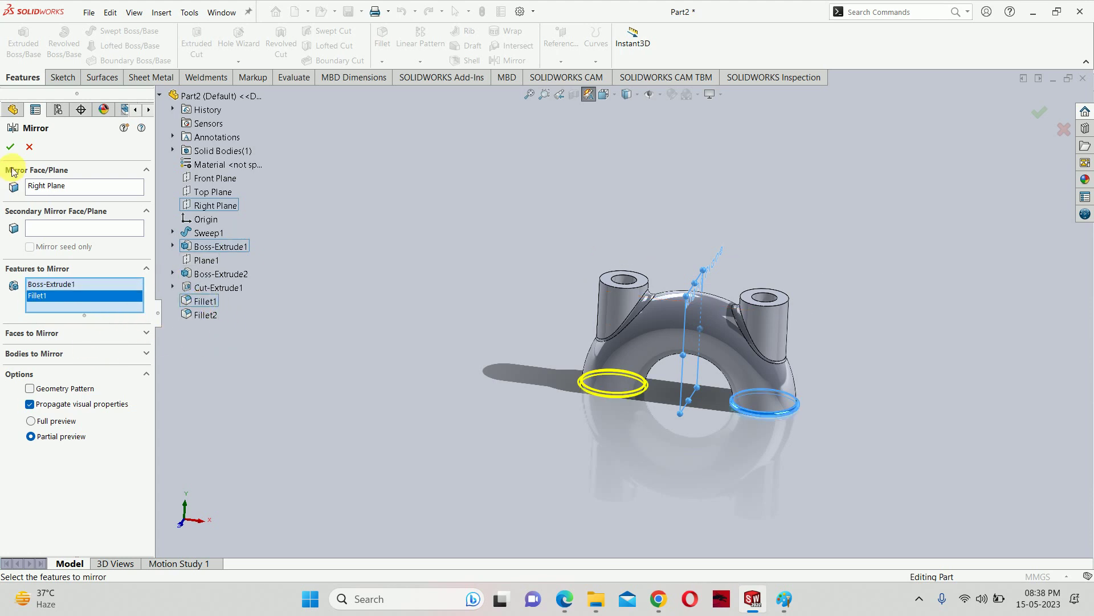
{"action": "left_click", "coordinate": [11, 146]}
- Apply a Front Plane section view, seen from the front, to inspect the part's hollow walls
{"action": "scroll", "coordinate": [745, 397], "scroll_direction": "down", "scroll_amount": 3}
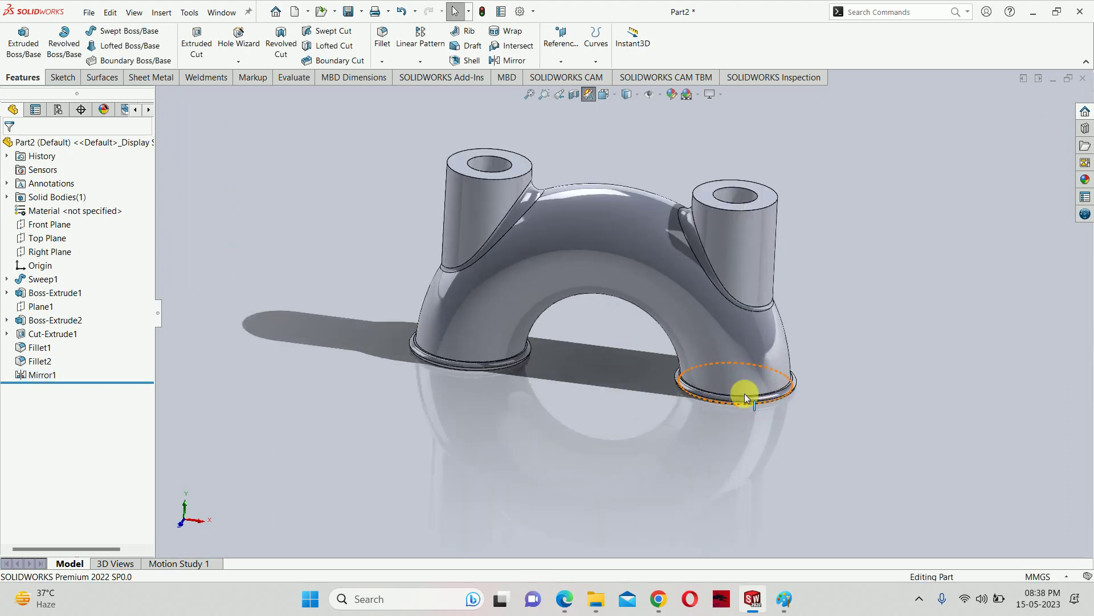
{"action": "mouse_move", "coordinate": [652, 274]}
{"action": "middle_mouse_down"}
{"action": "mouse_move", "coordinate": [496, 269]}
{"action": "mouse_move", "coordinate": [383, 302]}
{"action": "mouse_move", "coordinate": [765, 337]}
{"action": "mouse_move", "coordinate": [691, 408]}
{"action": "mouse_move", "coordinate": [750, 476]}
{"action": "mouse_move", "coordinate": [596, 128]}
{"action": "middle_mouse_up"}
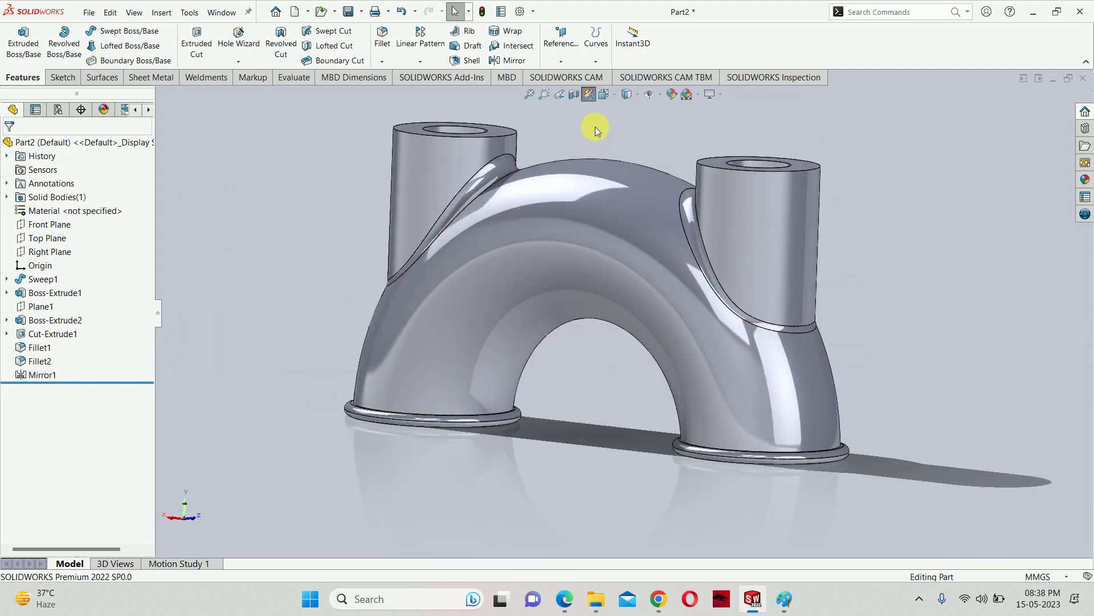
{"action": "left_click", "coordinate": [574, 94]}
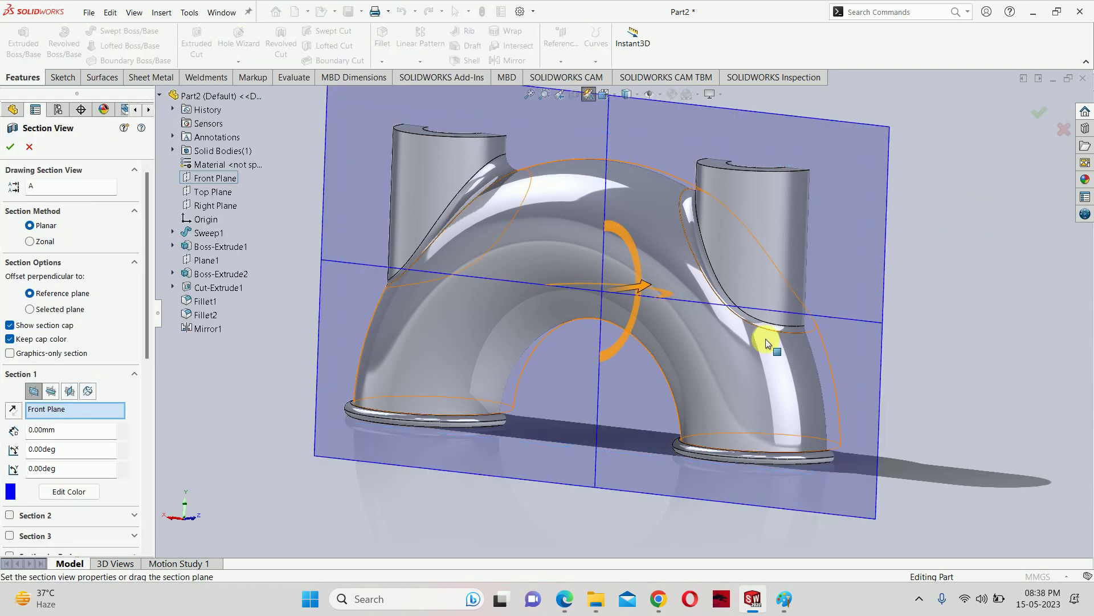
{"action": "middle_click_drag", "start_coordinate": [765, 339], "coordinate": [764, 327]}
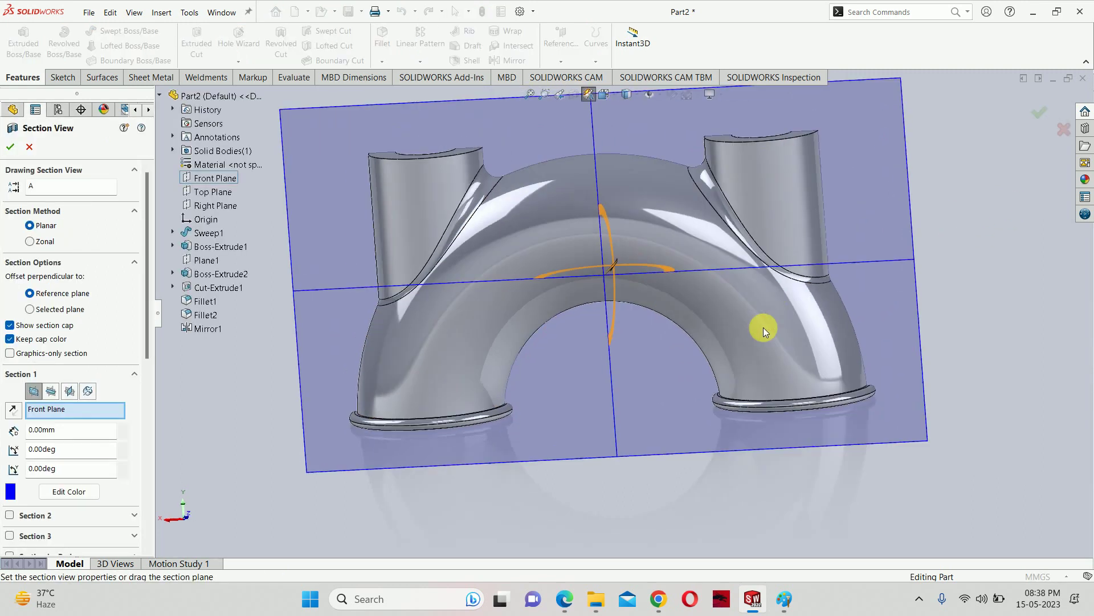
{"action": "key", "text": "ctrl+1"}
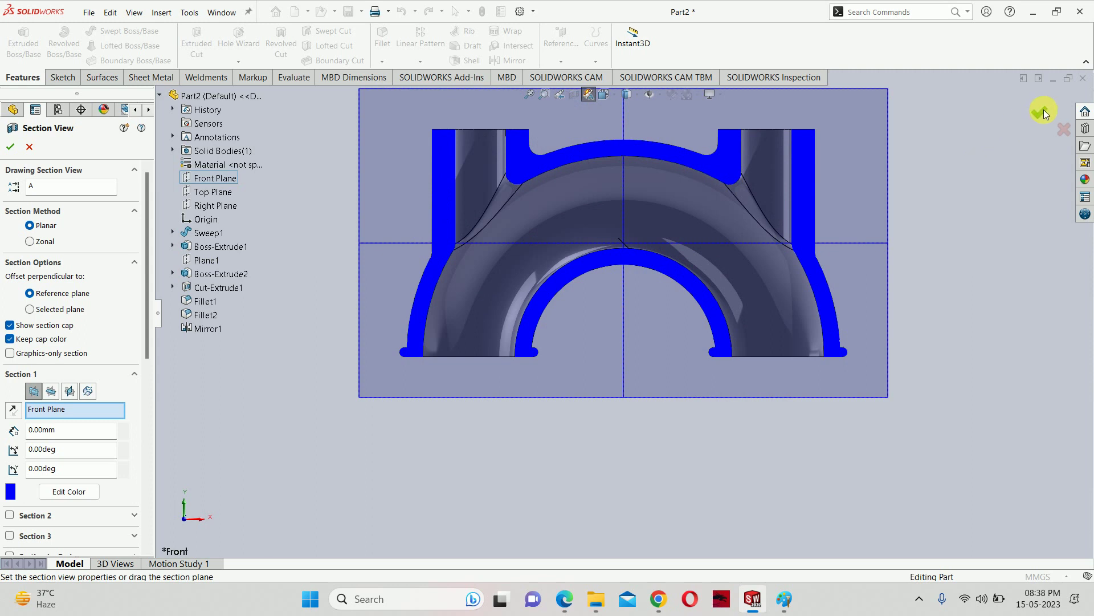
{"action": "left_click", "coordinate": [1044, 109]}
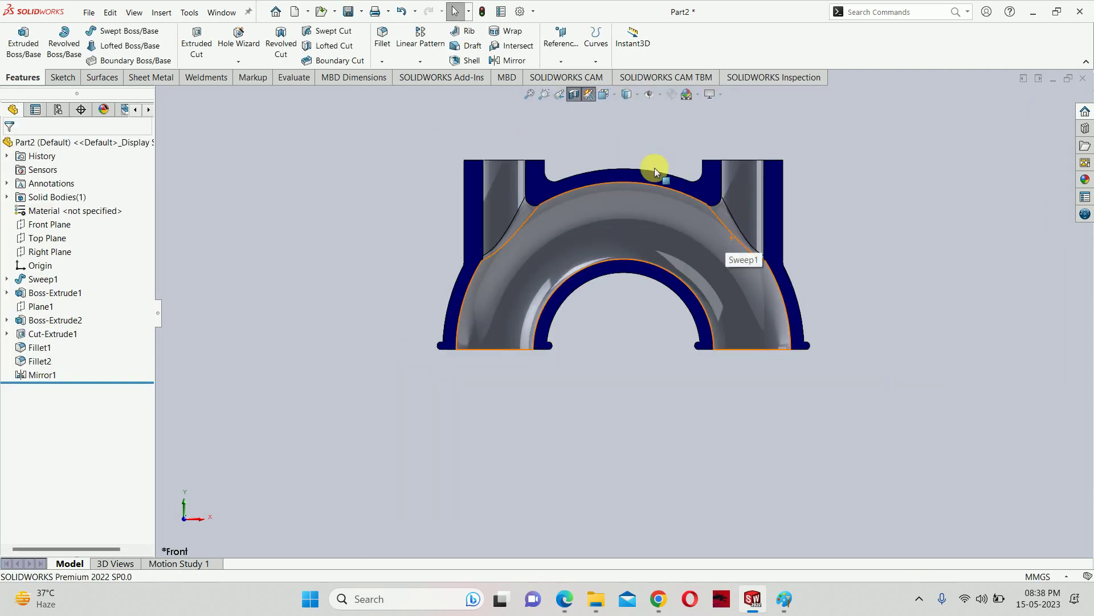
{"action": "scroll", "coordinate": [655, 167], "scroll_direction": "down", "scroll_amount": 3}
- Briefly check the PDF drawing, then switch off the section cut and orbit the uncut part
{"action": "left_click", "coordinate": [566, 603]}
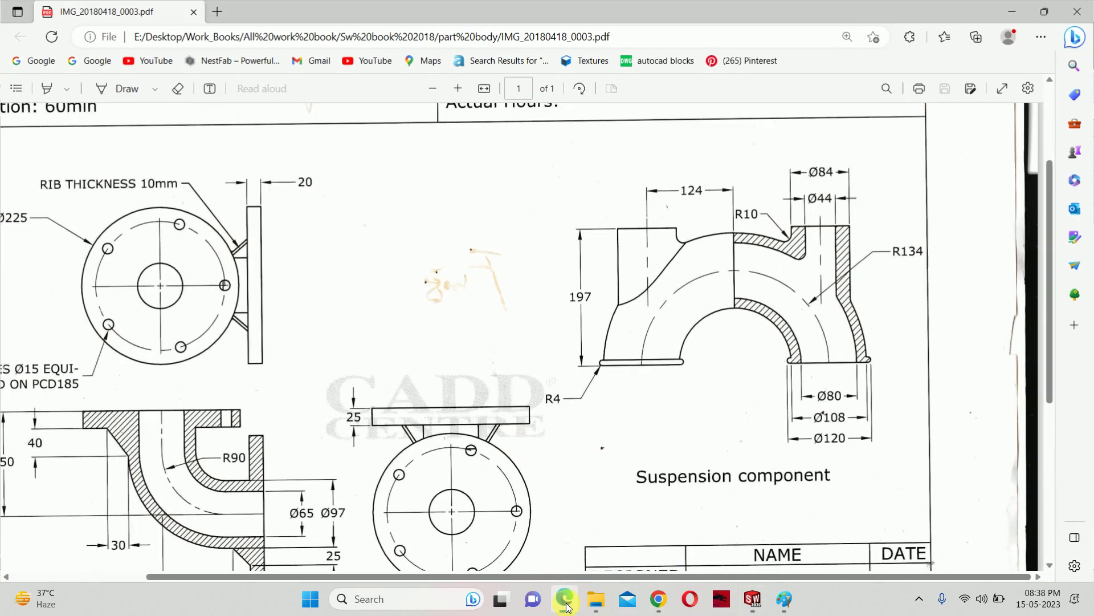
{"action": "left_click", "coordinate": [1012, 12]}
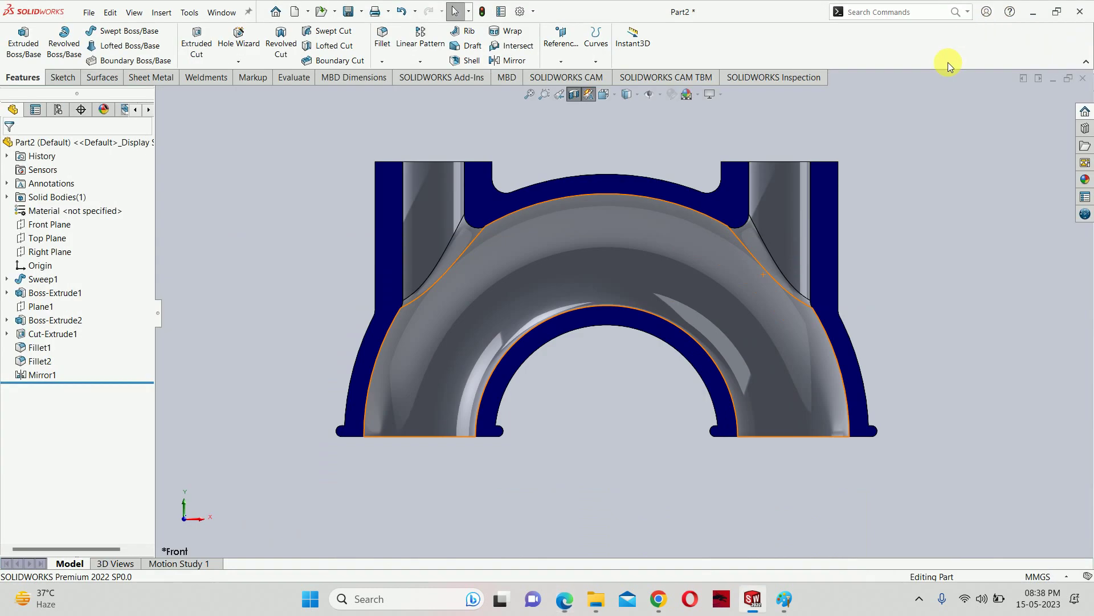
{"action": "left_click", "coordinate": [575, 100]}
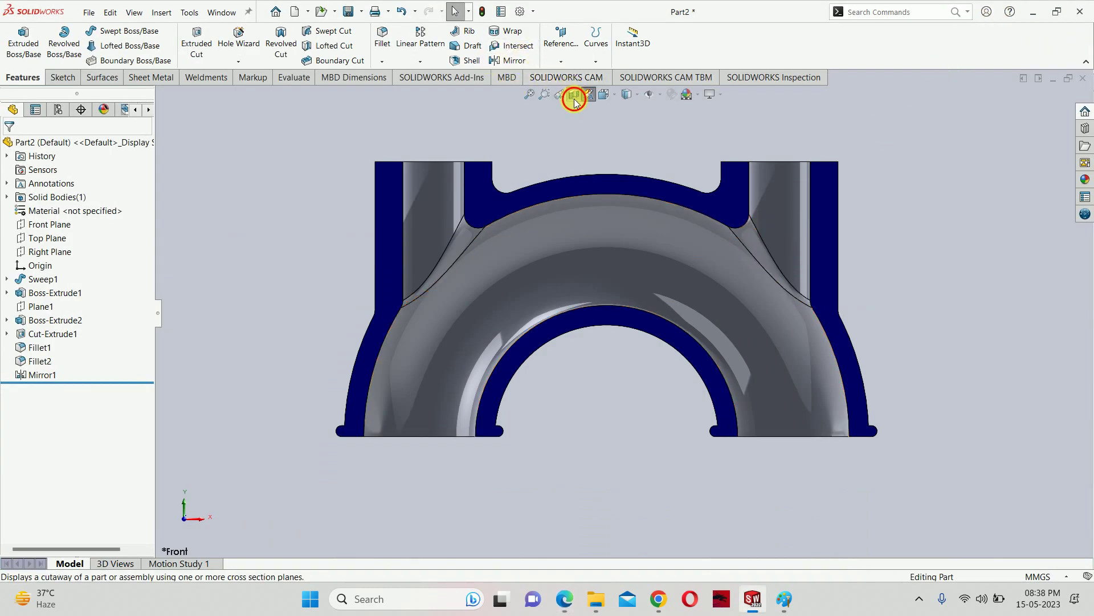
{"action": "scroll", "coordinate": [662, 163], "scroll_direction": "up", "scroll_amount": 1}
{"action": "mouse_move", "coordinate": [662, 163]}
{"action": "middle_mouse_down"}
{"action": "mouse_move", "coordinate": [595, 264]}
{"action": "mouse_move", "coordinate": [659, 263]}
{"action": "middle_mouse_up"}
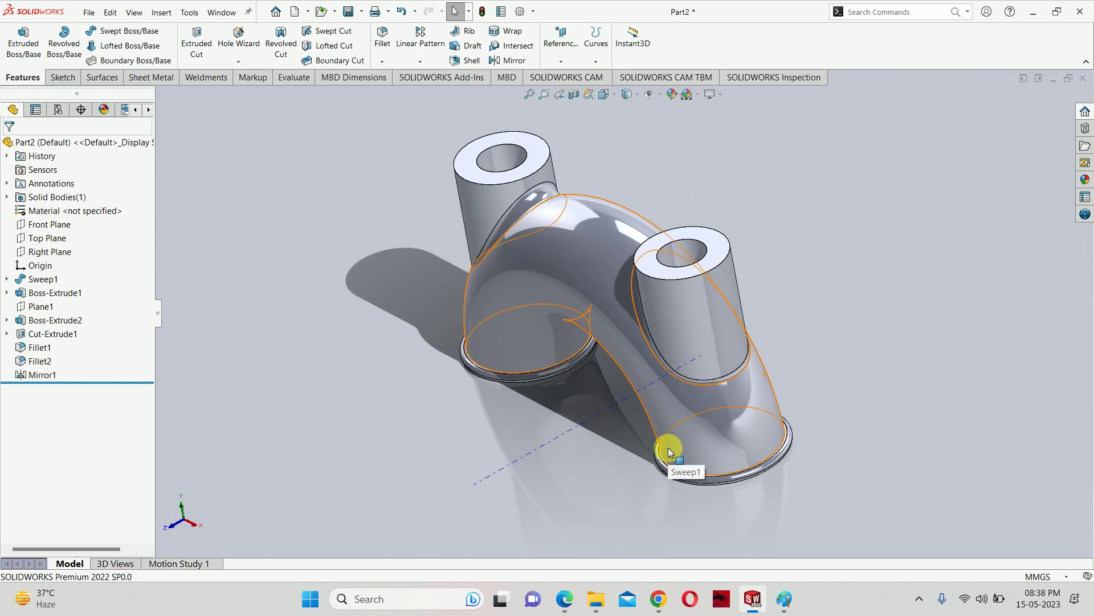
{"action": "mouse_move", "coordinate": [627, 599]}
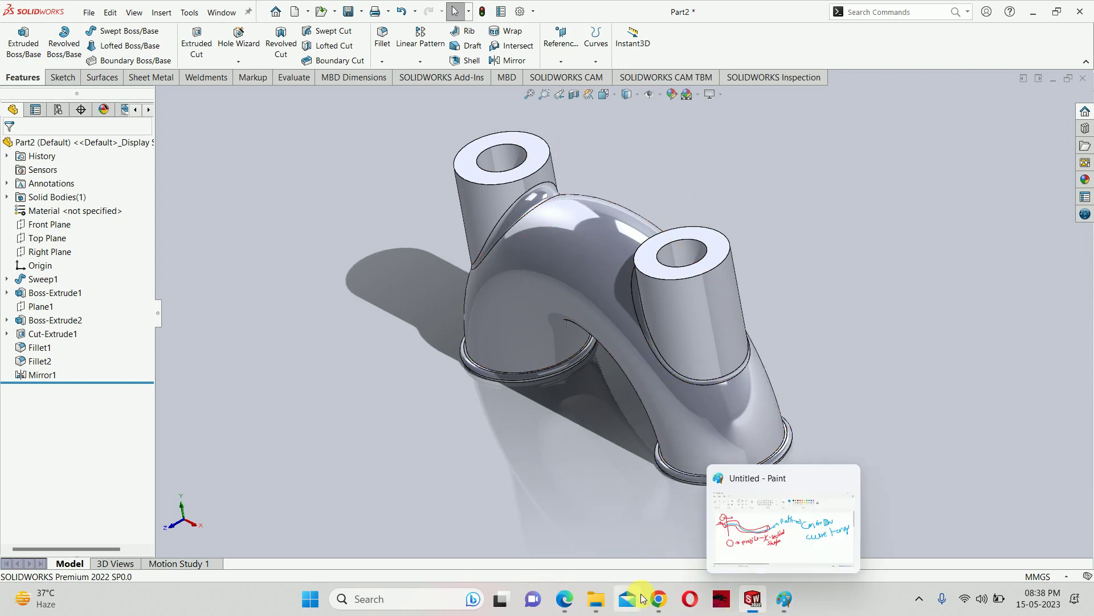
{"action": "left_click", "coordinate": [564, 598]}
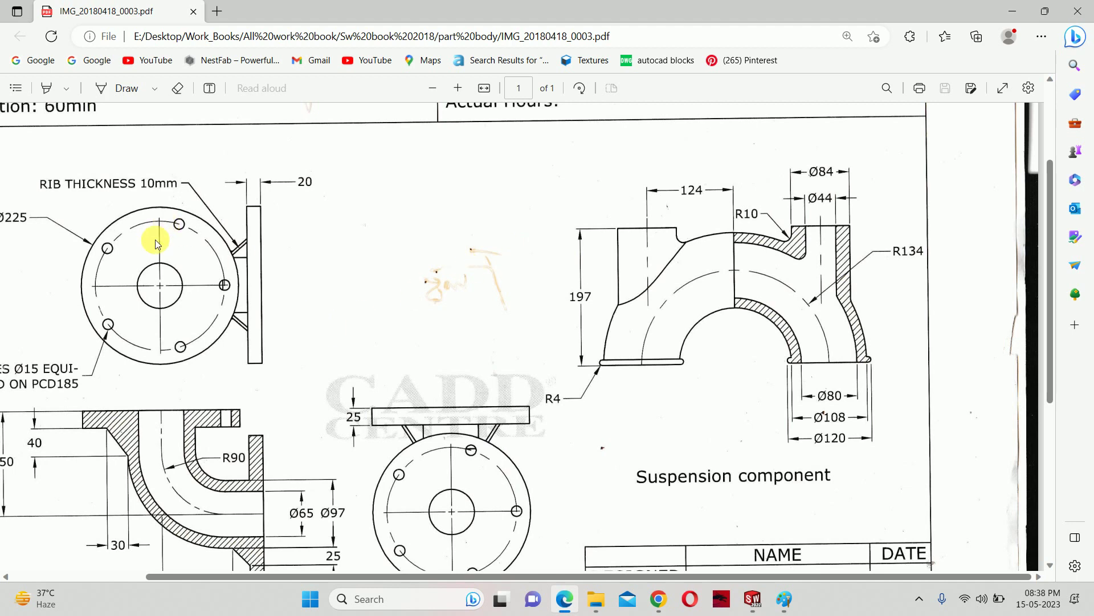
{"action": "scroll", "coordinate": [315, 312], "scroll_direction": "down", "scroll_amount": 3, "text": "ctrl"}
{"action": "scroll", "coordinate": [422, 433], "scroll_direction": "up", "scroll_amount": 1, "text": "ctrl"}
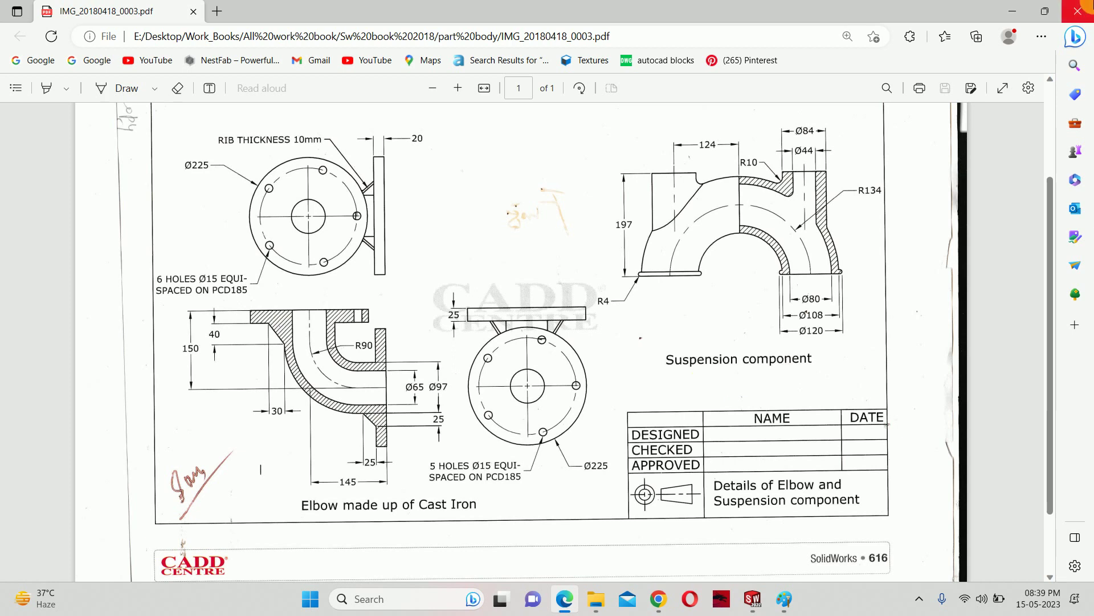
{"action": "left_click", "coordinate": [1077, 11]}
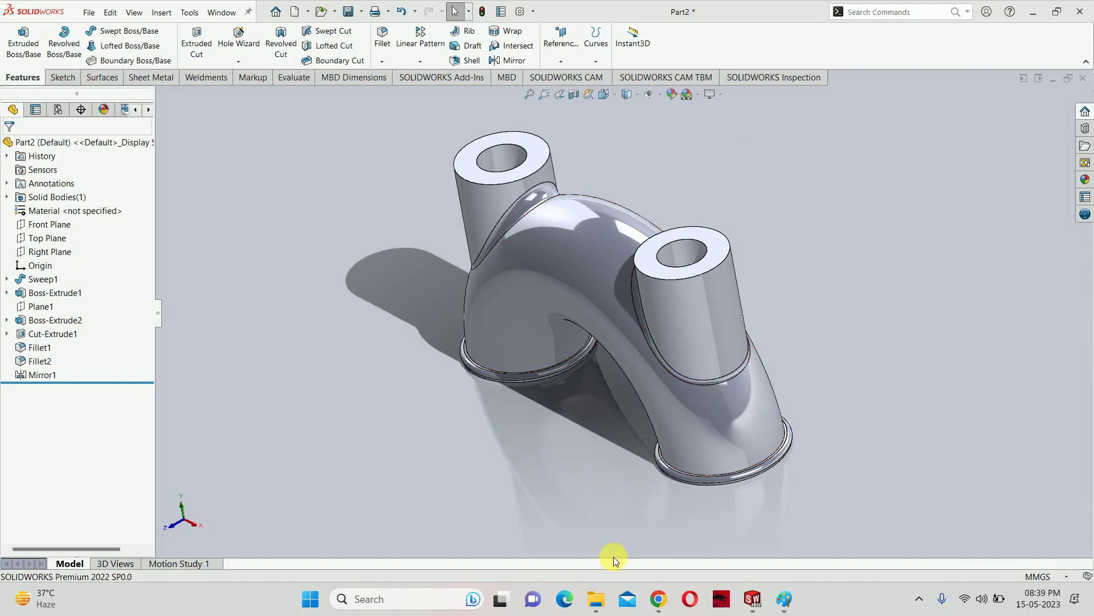